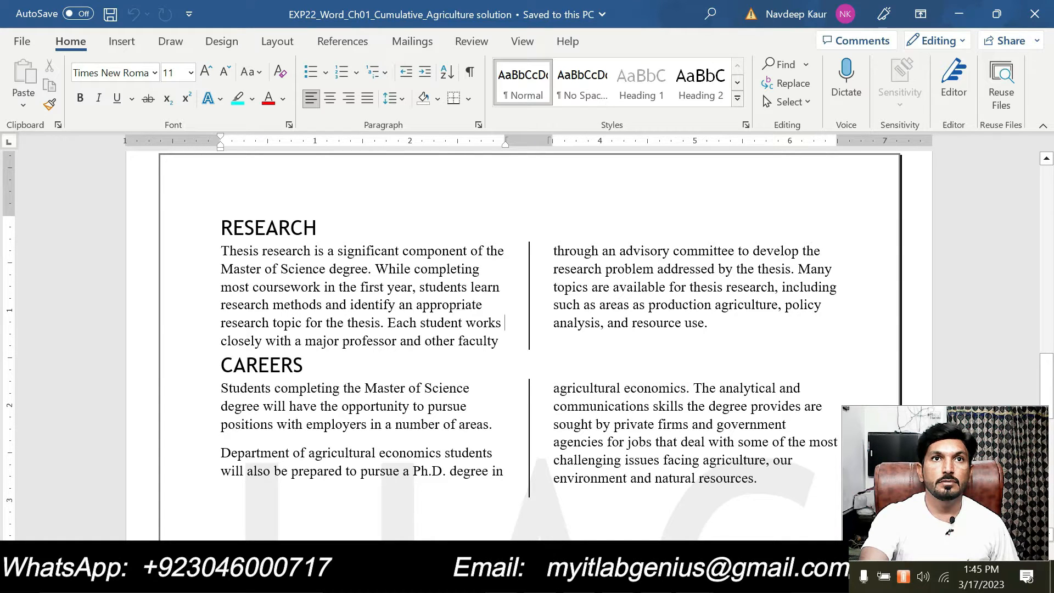
# - Close the EXP22_Word_Ch01_Cumulative_Agriculture solution document
pyautogui.click(627, 423)
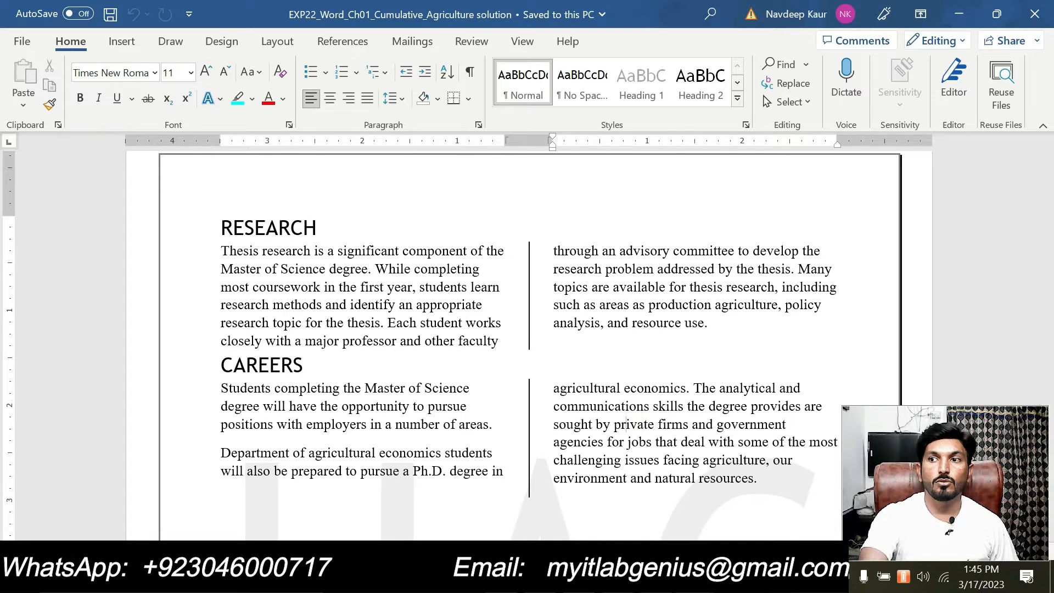
pyautogui.moveTo(695, 577)
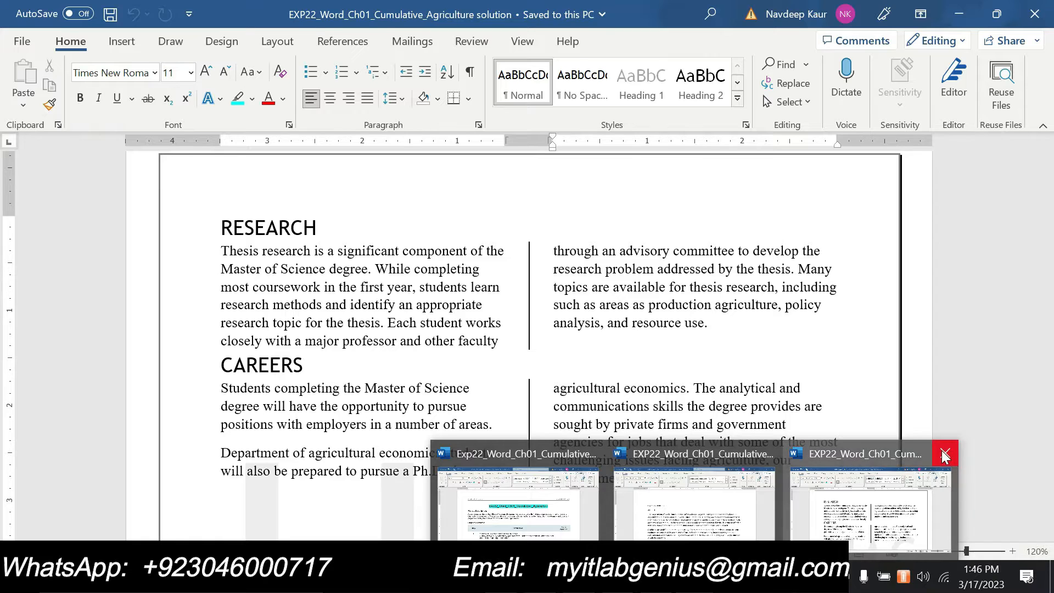
pyautogui.click(944, 456)
# - In the instructions document, highlight the file name Exp22_Word_Ch01_Cumulative_Agriculture.docx in step 1 in turquoise
pyautogui.click(646, 515)
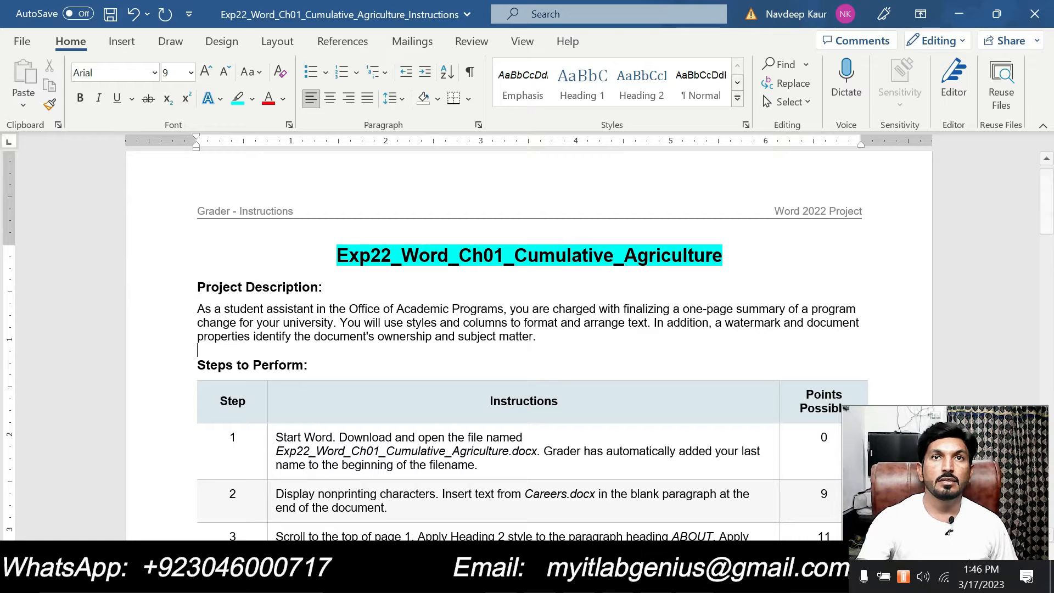
pyautogui.moveTo(275, 451); pyautogui.dragTo(536, 449)
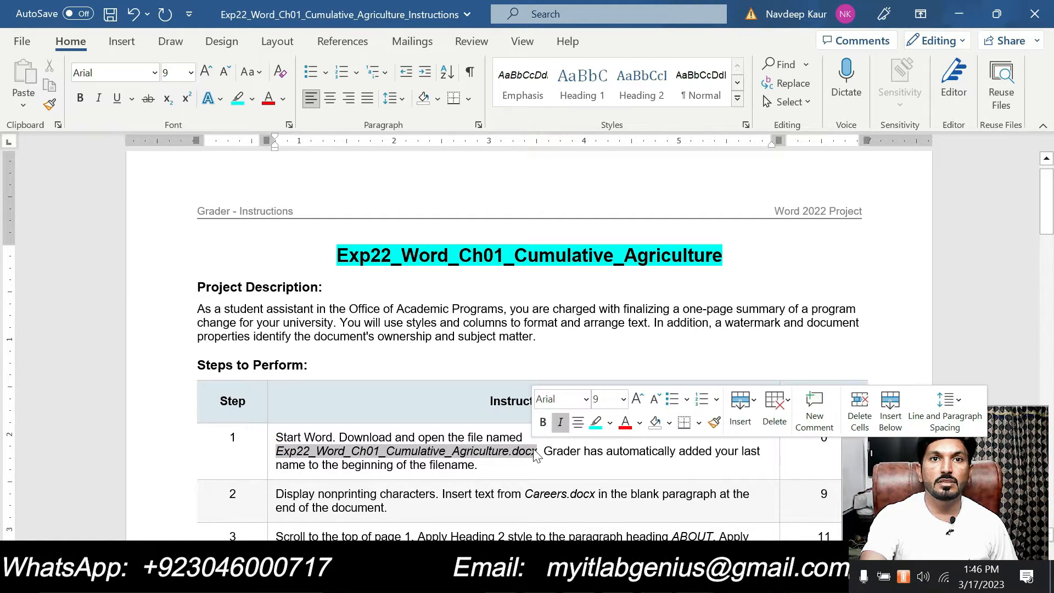
pyautogui.click(596, 422)
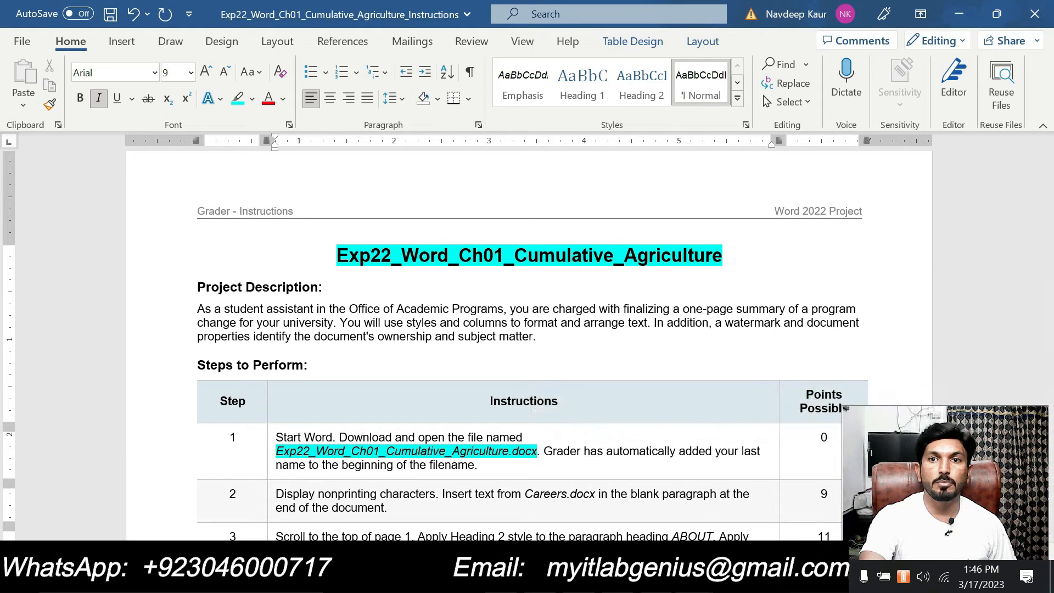
# - Look over the text of the EXP22_Word_Ch01_Cumulative_Agriculture document
pyautogui.click(719, 505)
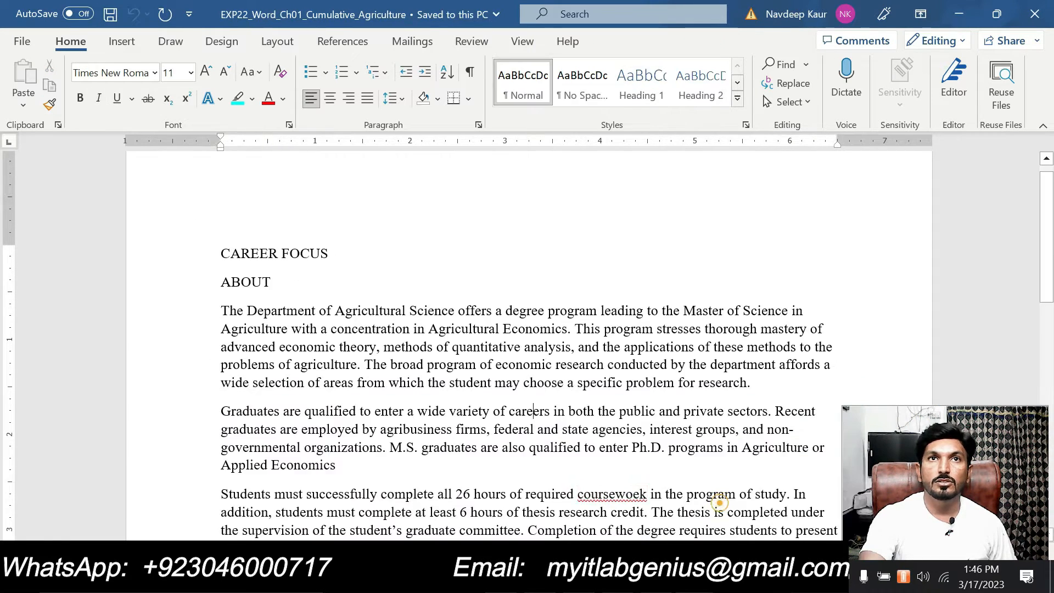
pyautogui.scroll(-6, 719, 494)
pyautogui.scroll(6, 604, 356)
pyautogui.scroll(-3, 532, 226)
pyautogui.scroll(3, 526, 346)
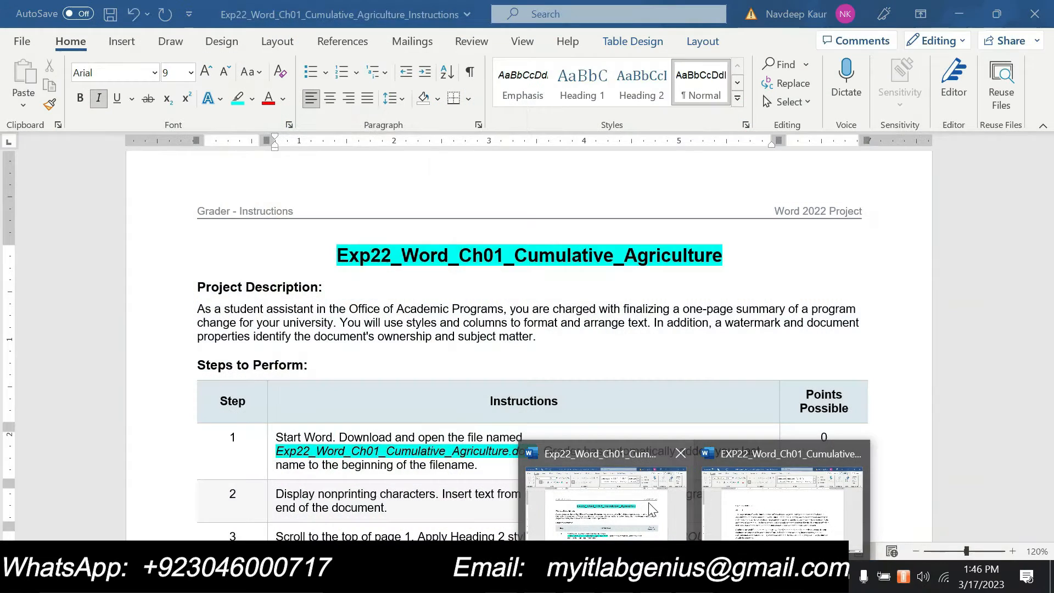
# - In the instructions document, highlight the step 2 instruction about nonprinting characters and Careers.docx in turquoise
pyautogui.click(603, 499)
pyautogui.scroll(-2, 501, 477)
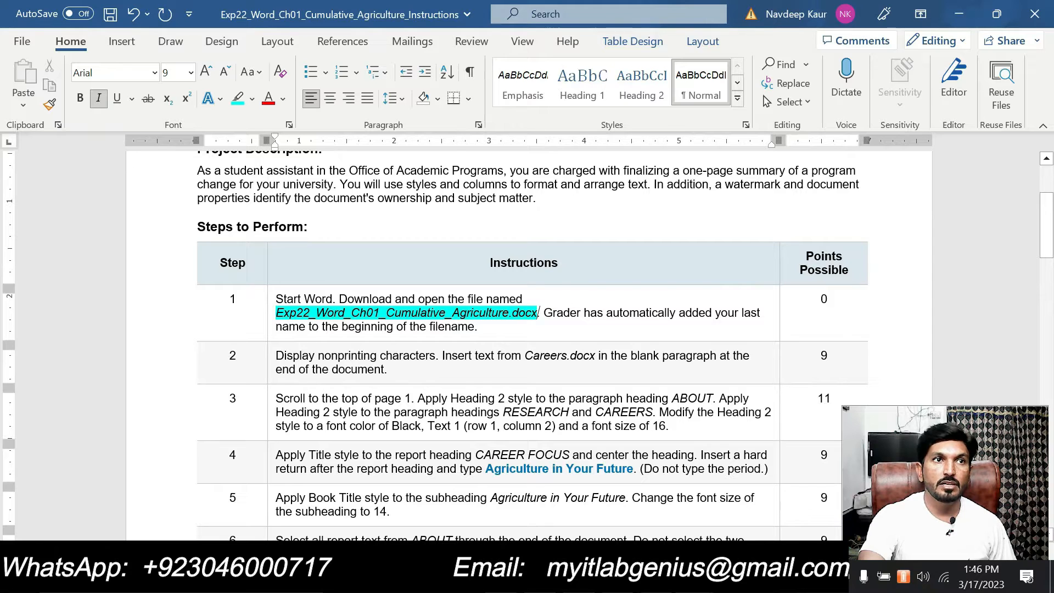
pyautogui.tripleClick(277, 356)
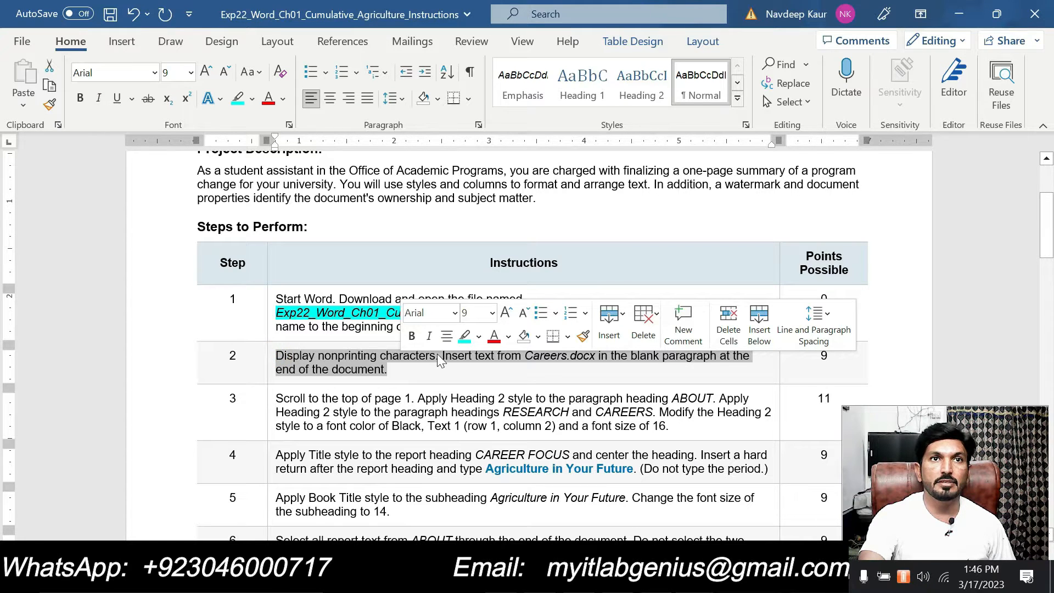
pyautogui.click(464, 337)
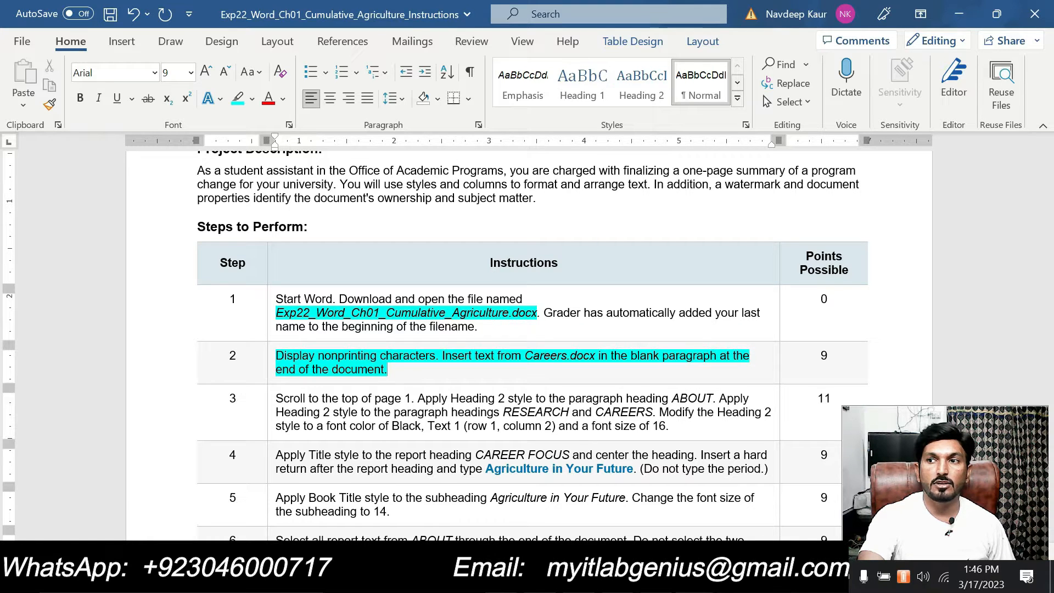
# - Display nonprinting characters in the EXP22_Word_Ch01_Cumulative_Agriculture document and go back to the instructions document
pyautogui.click(734, 503)
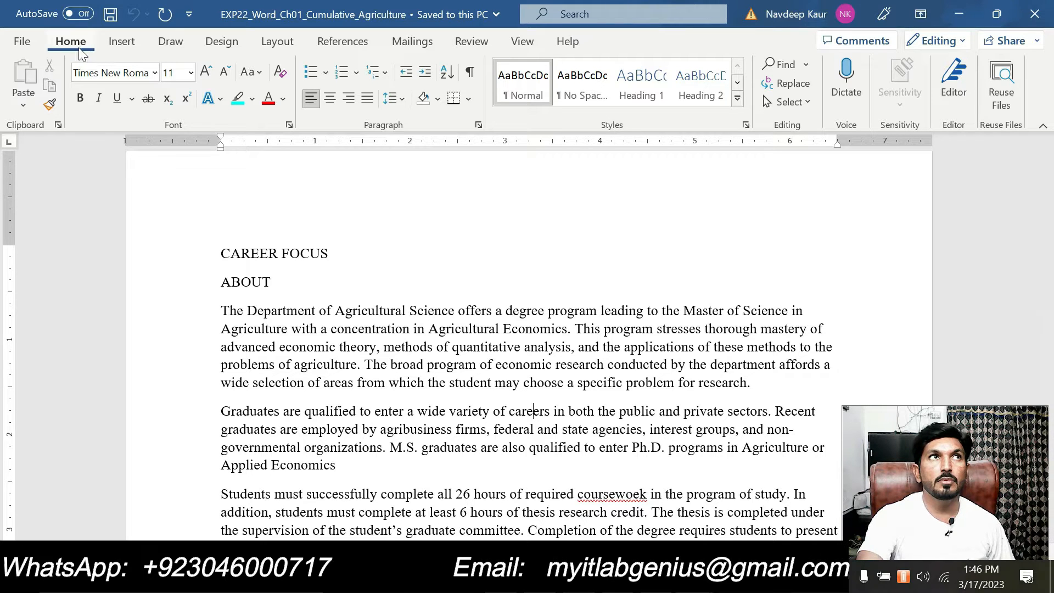
pyautogui.click(468, 73)
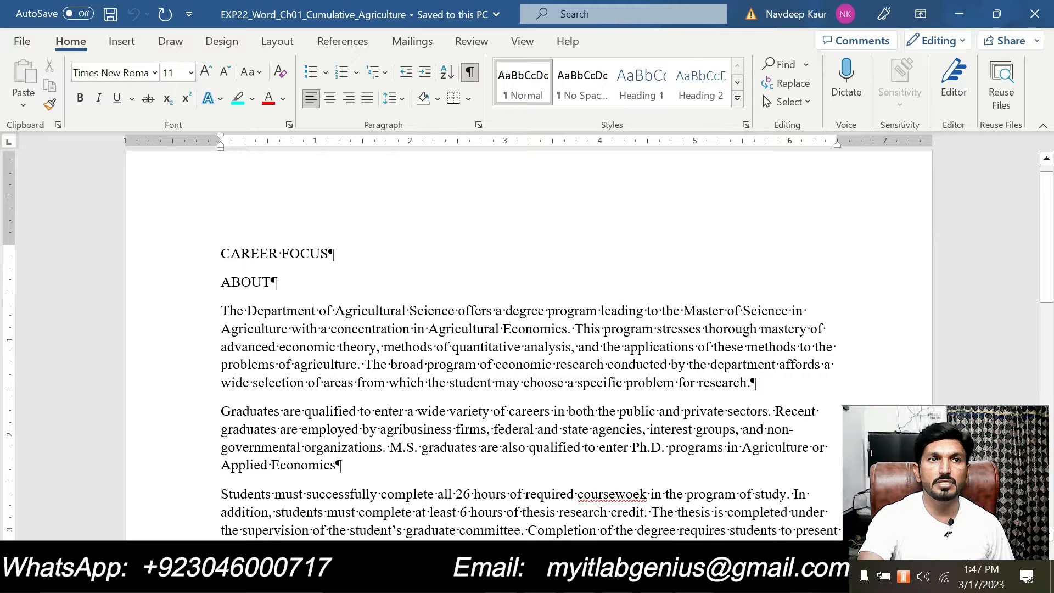
pyautogui.moveTo(691, 579)
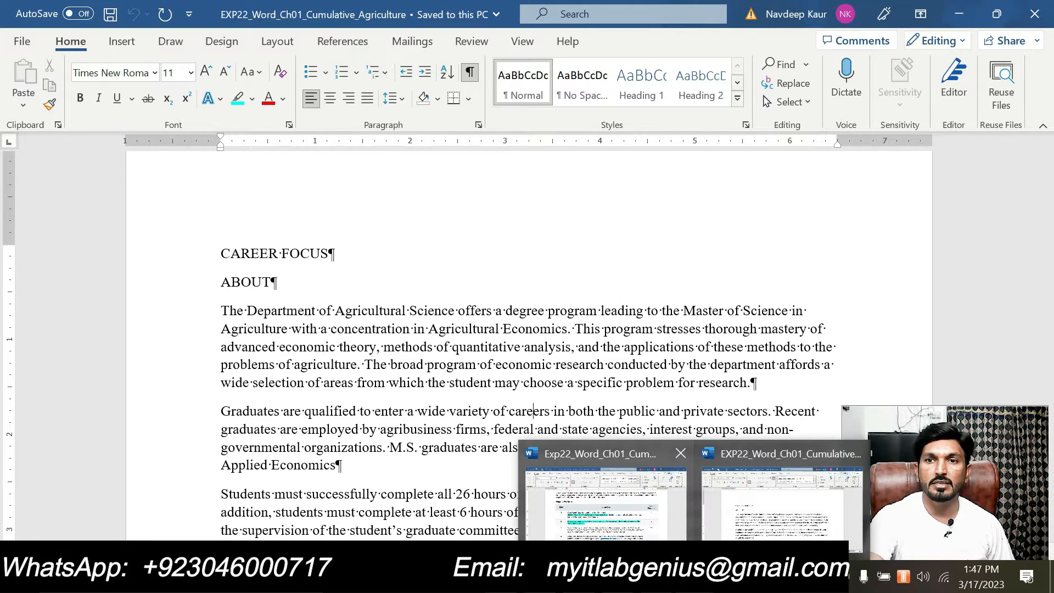
pyautogui.click(630, 526)
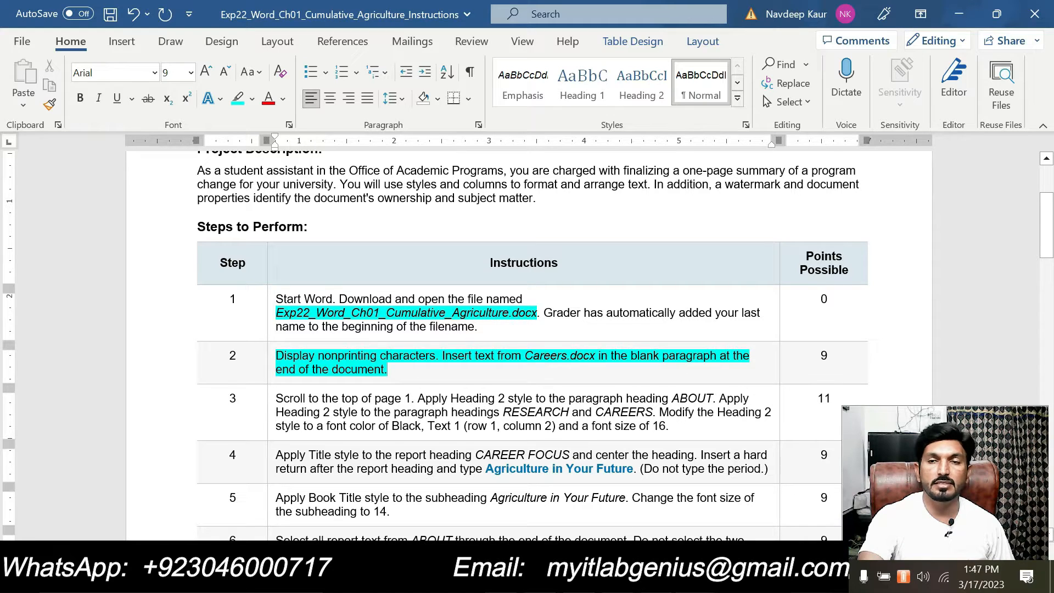
# - Place the insertion point in the blank paragraph at the end of the EXP22_Word_Ch01_Cumulative_Agriculture document, below the RESEARCH section
pyautogui.moveTo(693, 576)
pyautogui.click(738, 513)
pyautogui.scroll(-5, 739, 514)
pyautogui.scroll(-5, 527, 337)
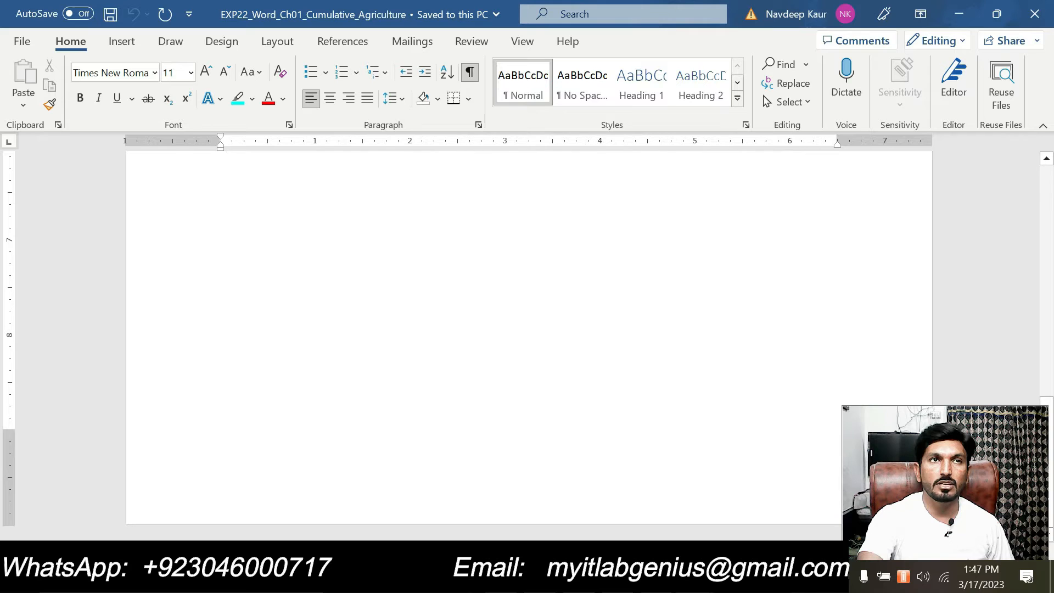
pyautogui.scroll(5, 527, 337)
pyautogui.click(221, 443)
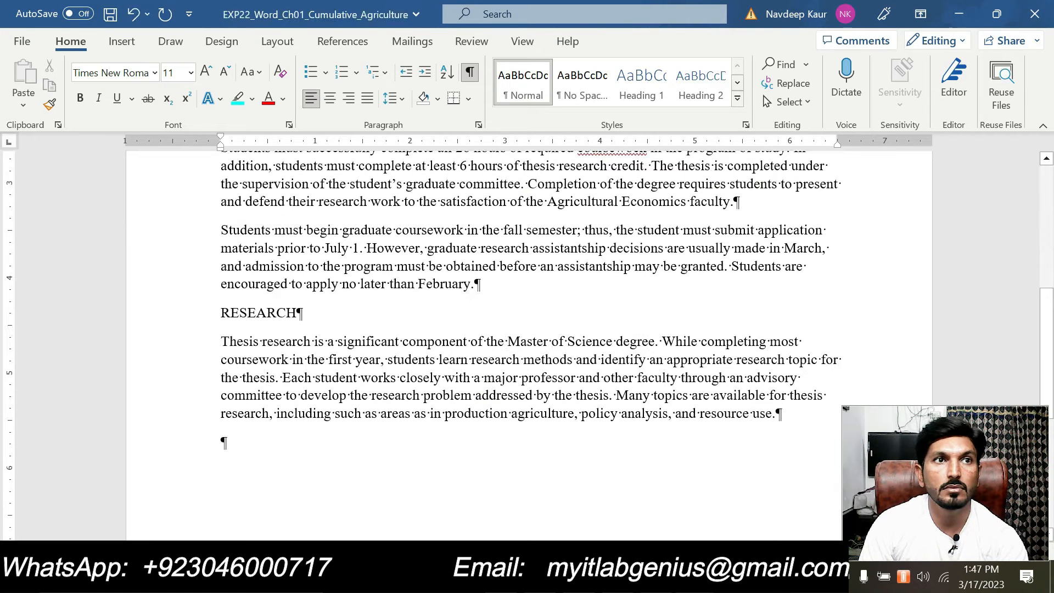
# - Copy the entire text of the Careers document
pyautogui.click(694, 576)
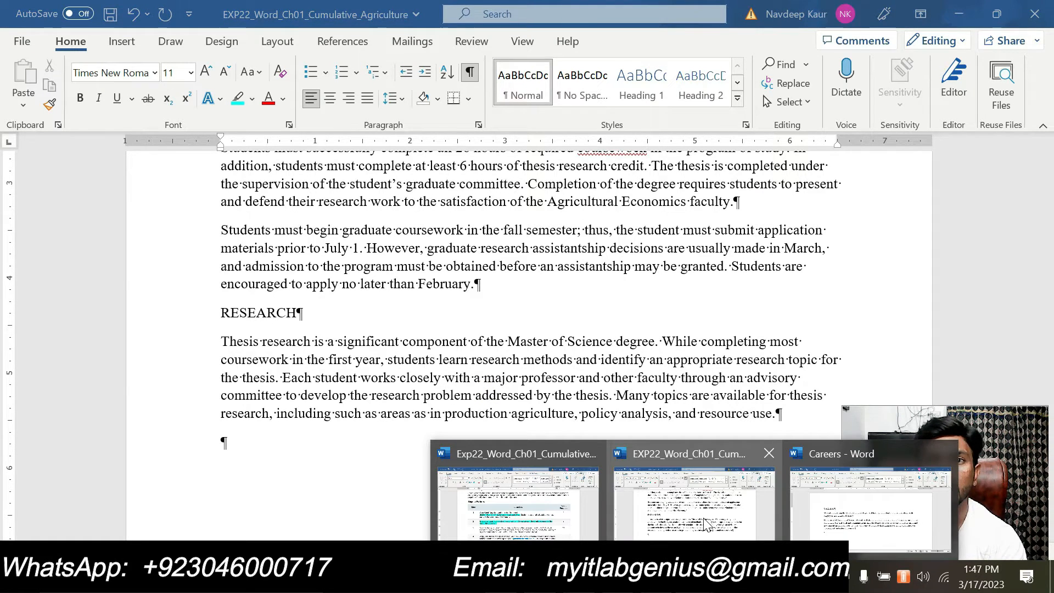
pyautogui.click(838, 504)
pyautogui.click(271, 272)
pyautogui.press('BackSpace')
pyautogui.hotkey('ctrl', 'a')
pyautogui.hotkey('ctrl', 'c')
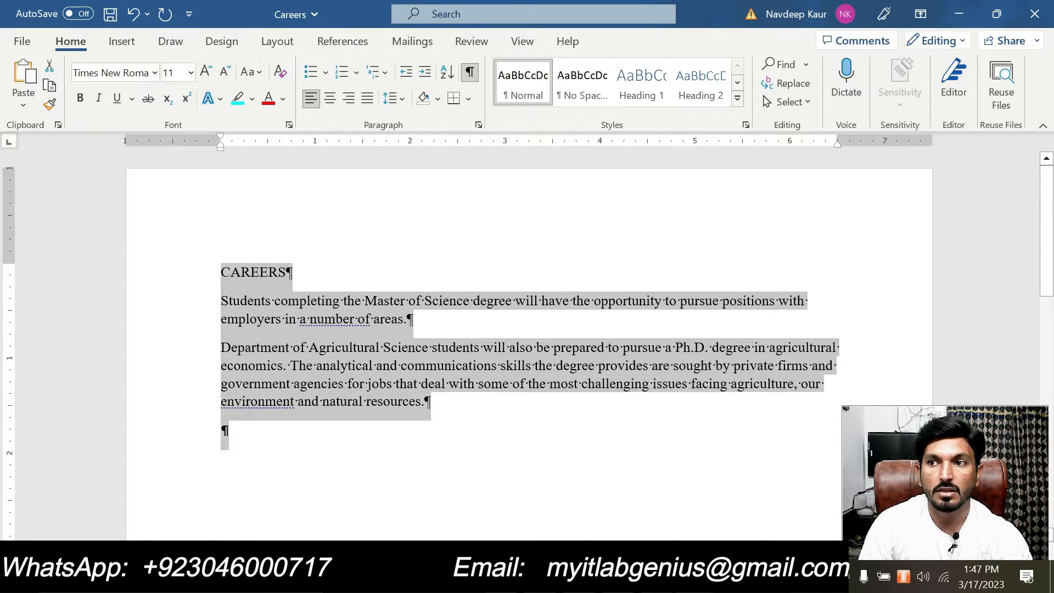
# - Paste the copied Careers text into the blank paragraph at the end of the EXP22_Word_Ch01_Cumulative_Agriculture document
pyautogui.click(694, 576)
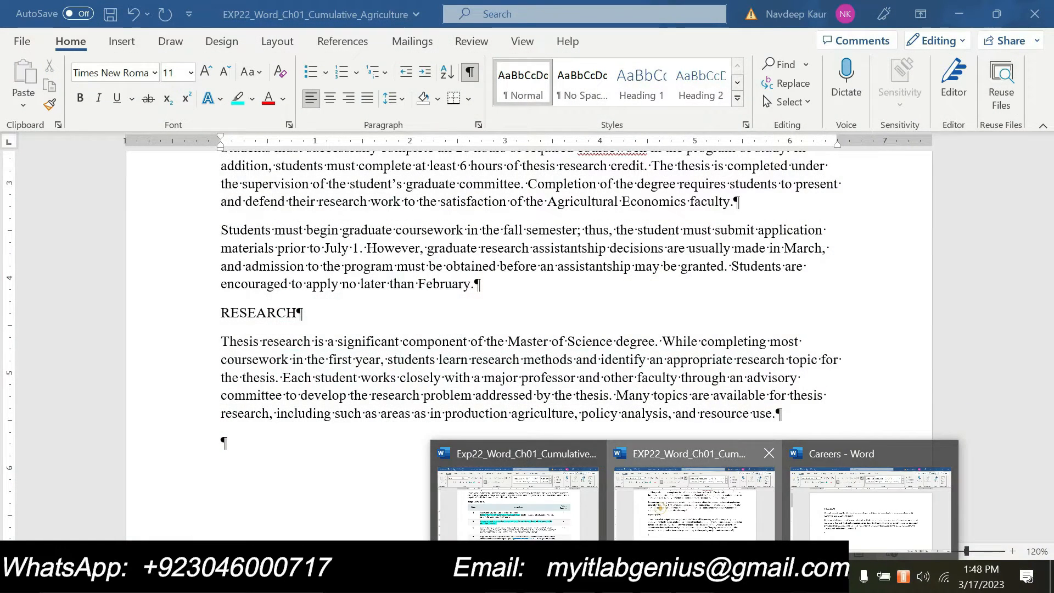
pyautogui.click(660, 507)
pyautogui.click(213, 441)
pyautogui.hotkey('ctrl', 'v')
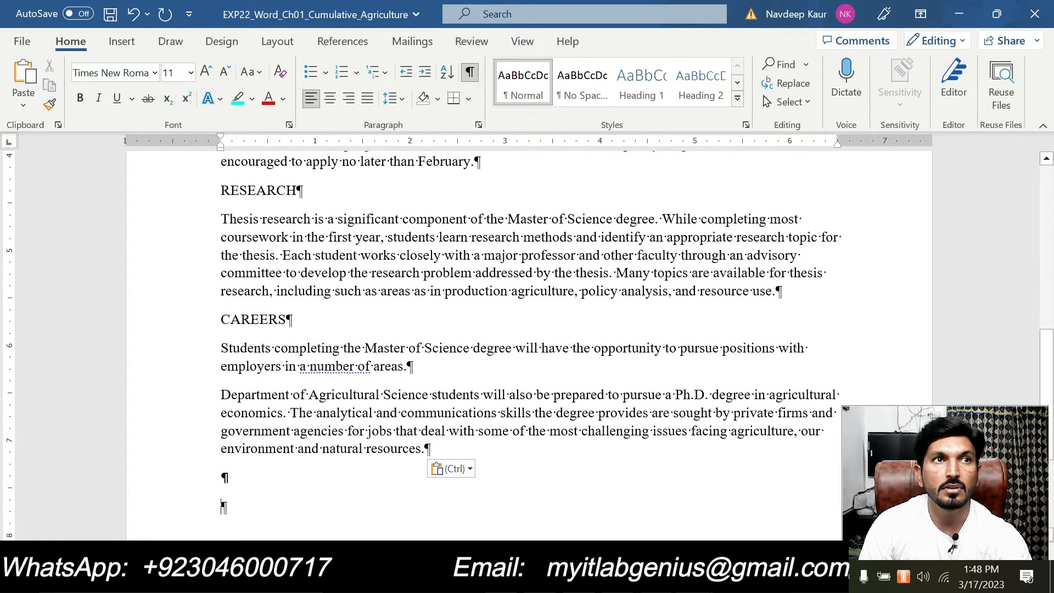
# - Close the Careers document without saving its changes
pyautogui.click(694, 576)
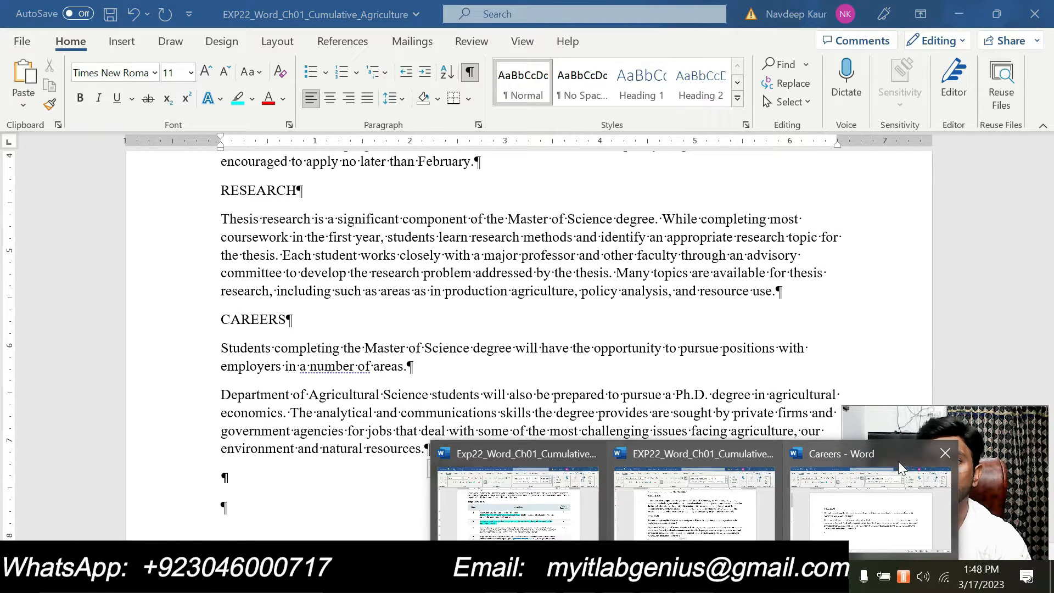
pyautogui.click(946, 458)
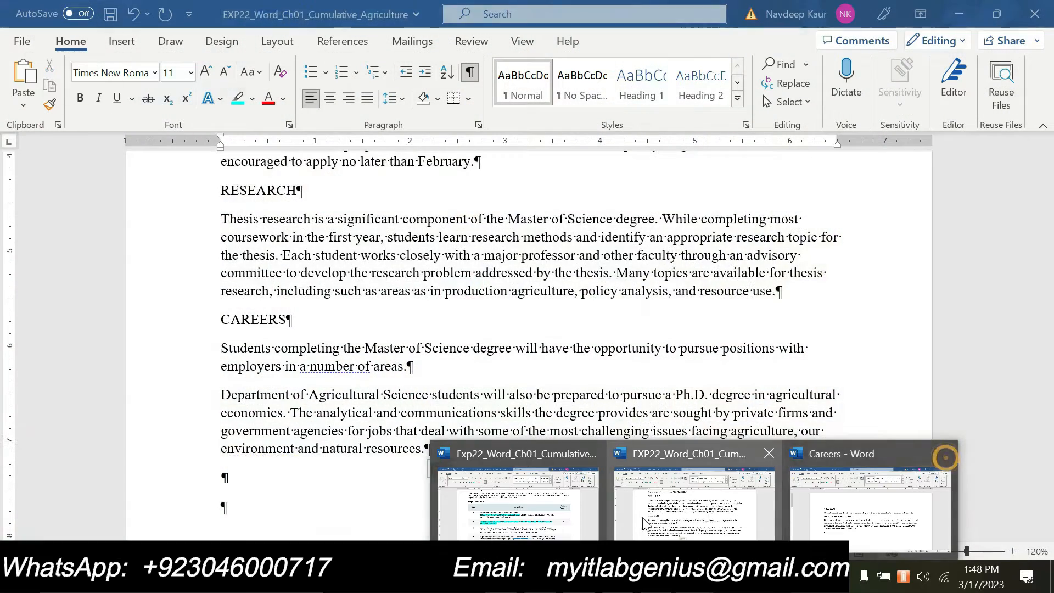
pyautogui.click(520, 327)
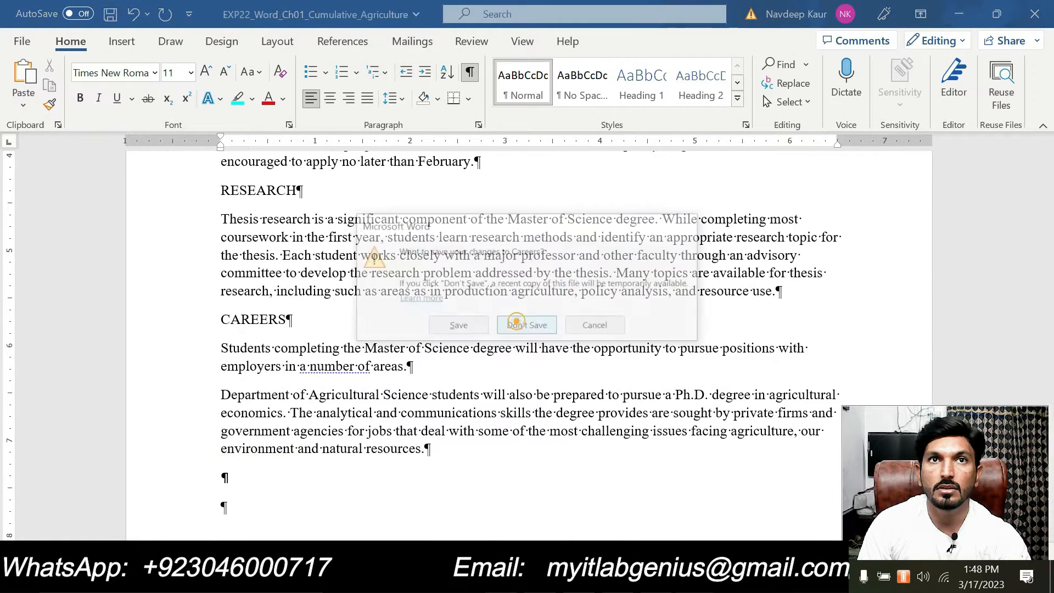
# - Remove the turquoise highlight from the step 2 instruction in the instructions document
pyautogui.click(694, 578)
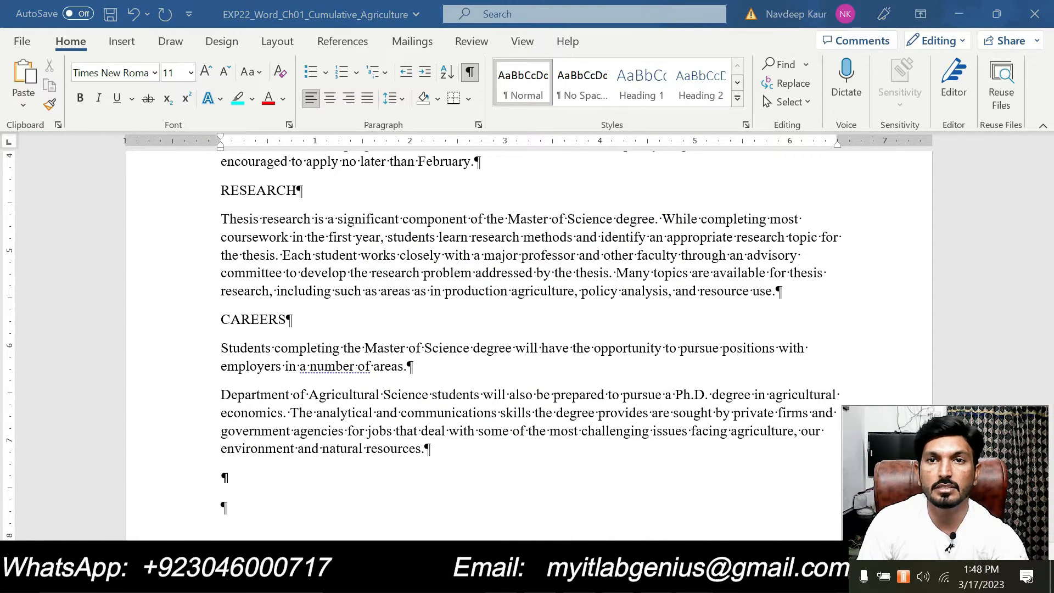
pyautogui.click(634, 501)
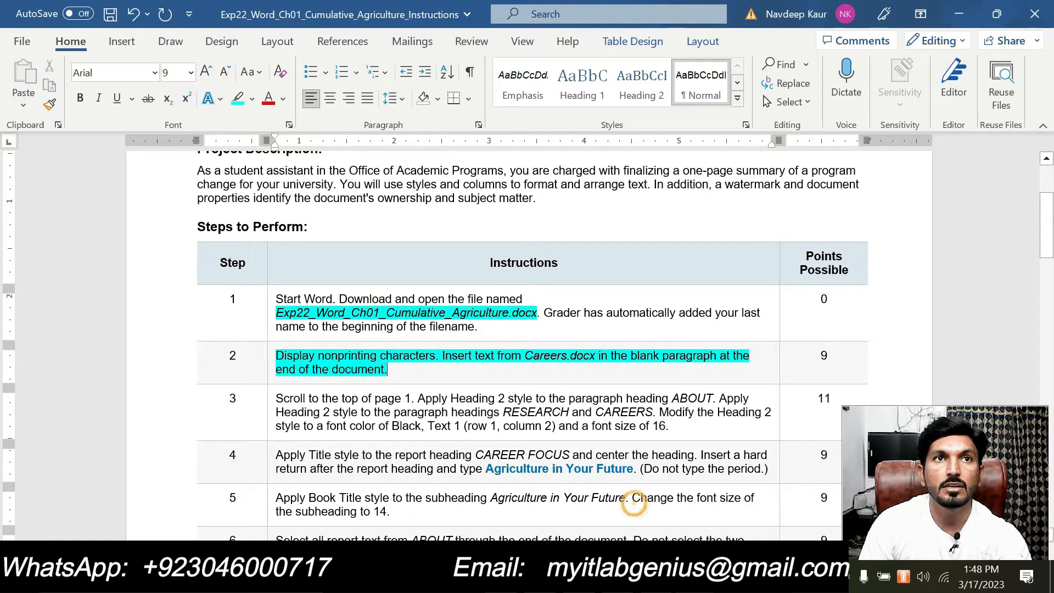
pyautogui.tripleClick(396, 370)
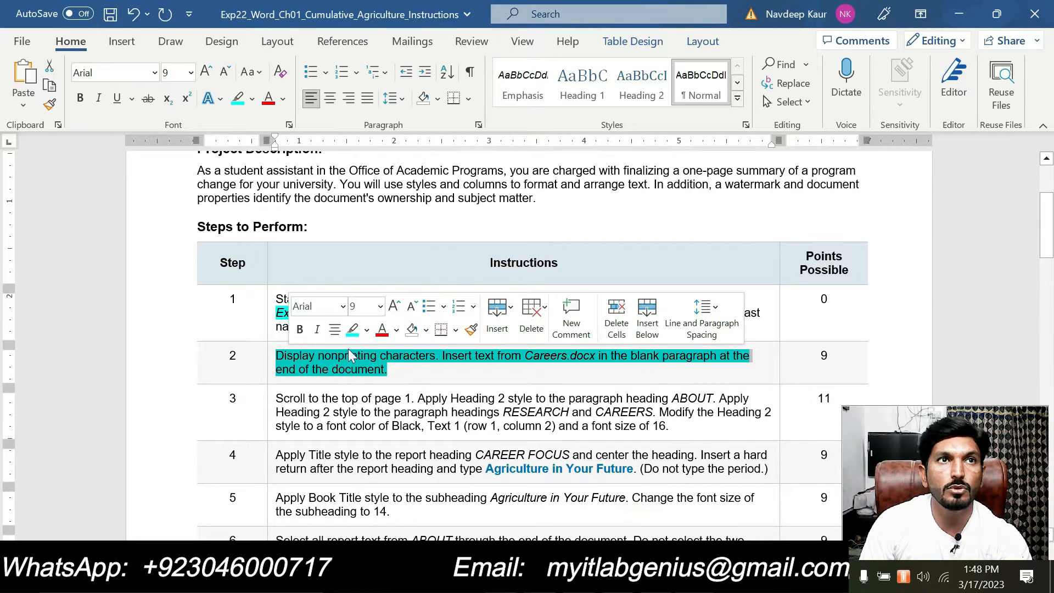
pyautogui.click(352, 333)
# - Highlight the whole step 3 instruction about the Heading 2 style in turquoise
pyautogui.scroll(-2, 351, 335)
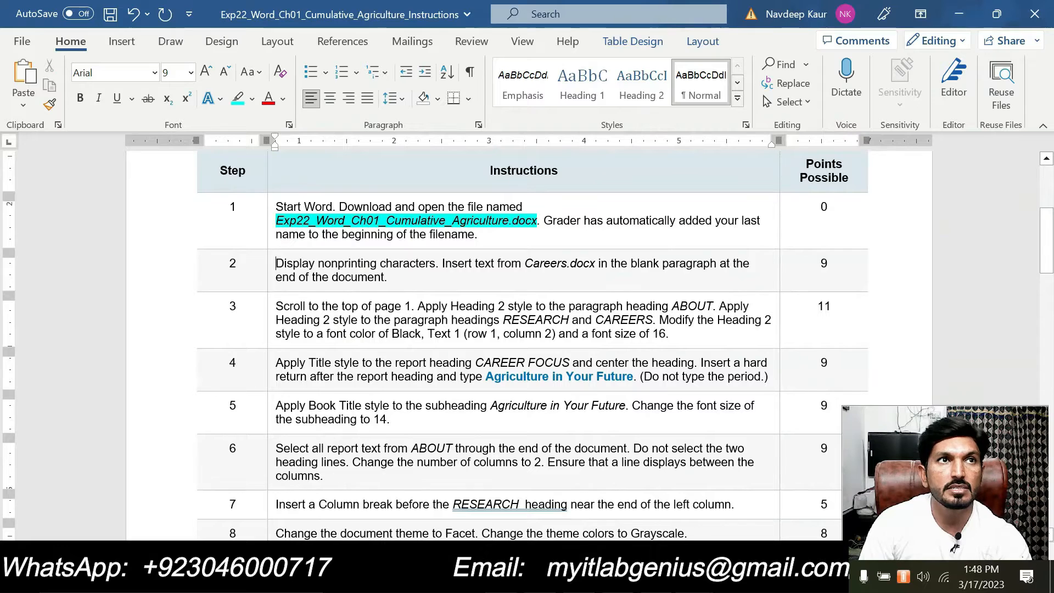
pyautogui.moveTo(276, 306)
pyautogui.mouseDown()
pyautogui.moveTo(489, 334)
pyautogui.moveTo(668, 333)
pyautogui.mouseUp()
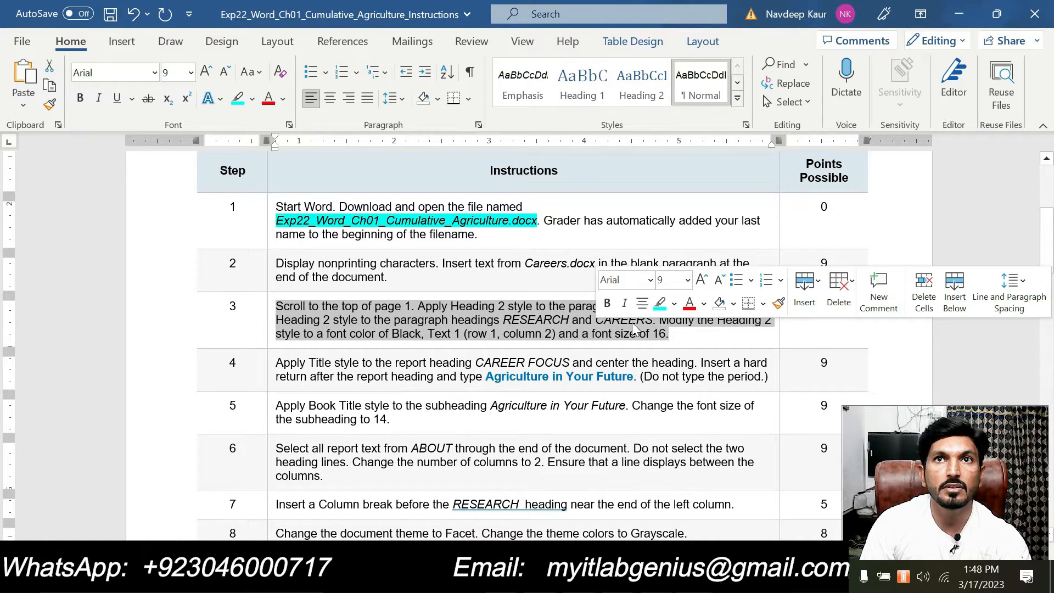
pyautogui.click(662, 306)
pyautogui.click(430, 319)
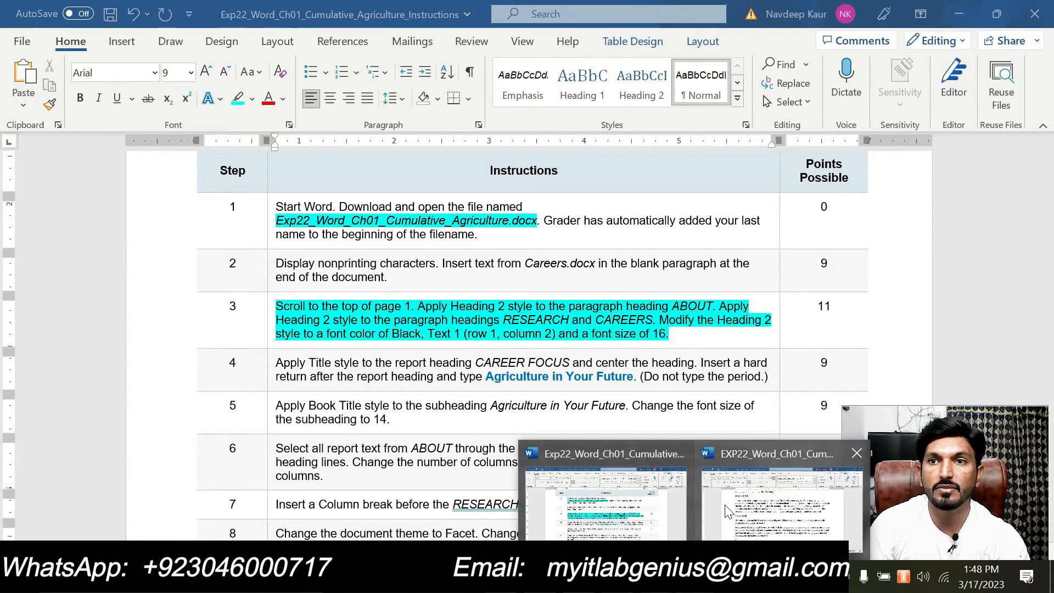
# - Apply the Heading 2 style to the ABOUT heading in the EXP22_Word_Ch01_Cumulative_Agriculture document, checking step 3 of the instructions first
pyautogui.click(728, 495)
pyautogui.scroll(9, 728, 495)
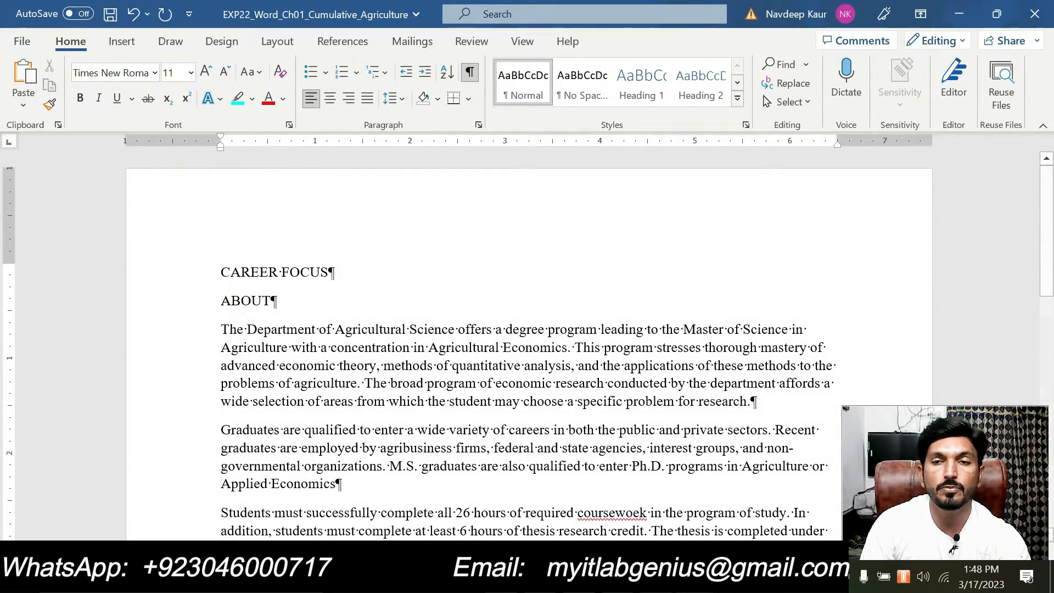
pyautogui.moveTo(694, 576)
pyautogui.click(604, 515)
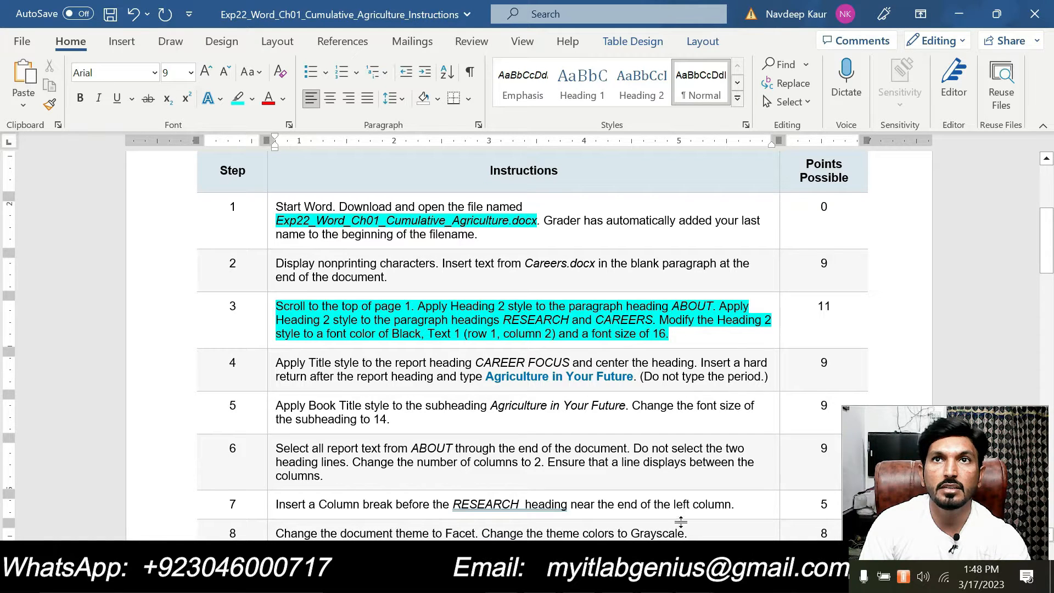
pyautogui.click(618, 520)
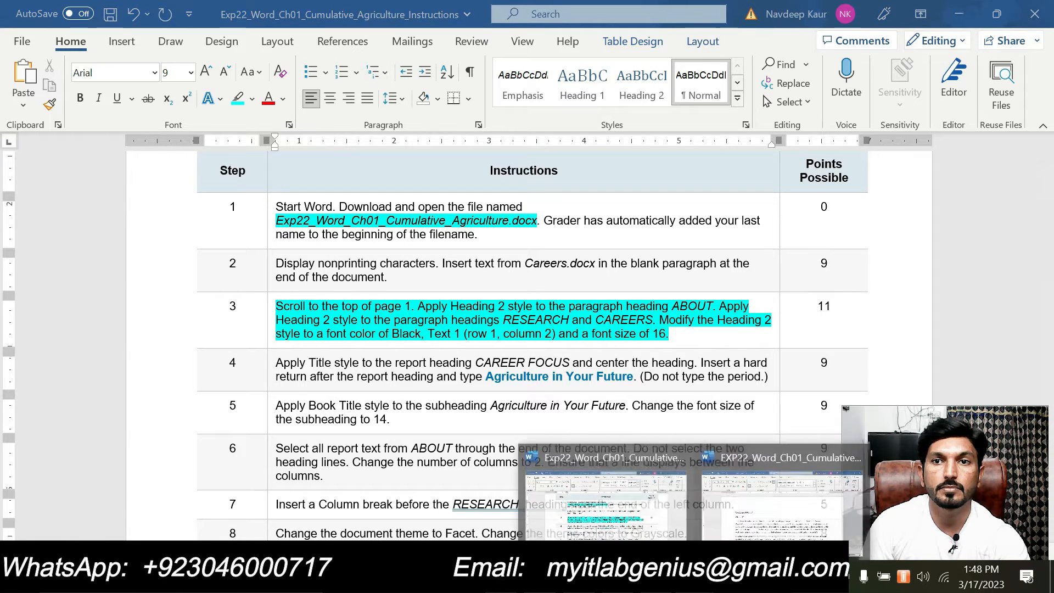
pyautogui.click(722, 514)
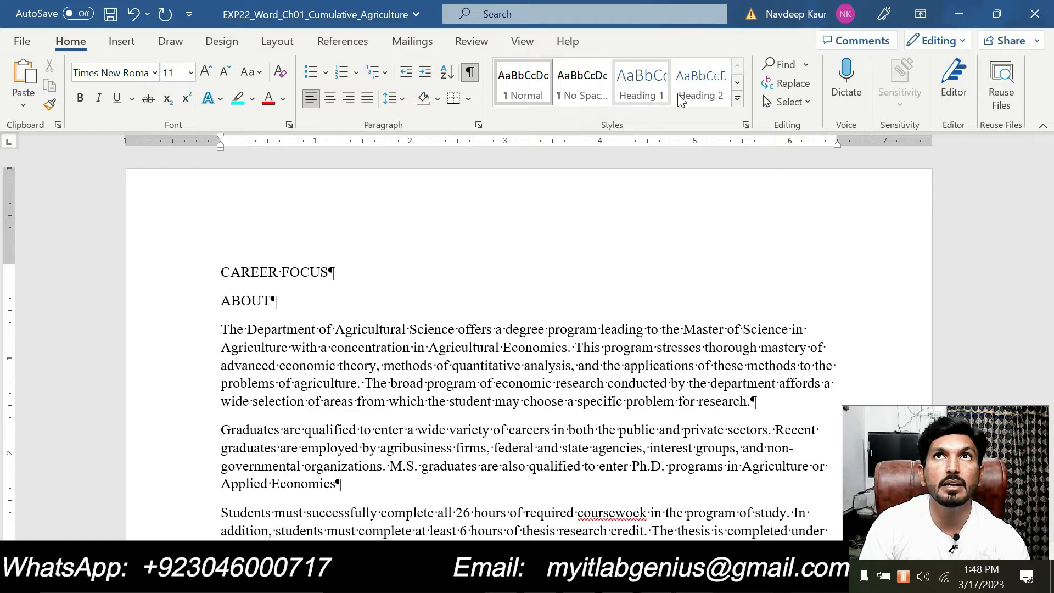
pyautogui.click(694, 88)
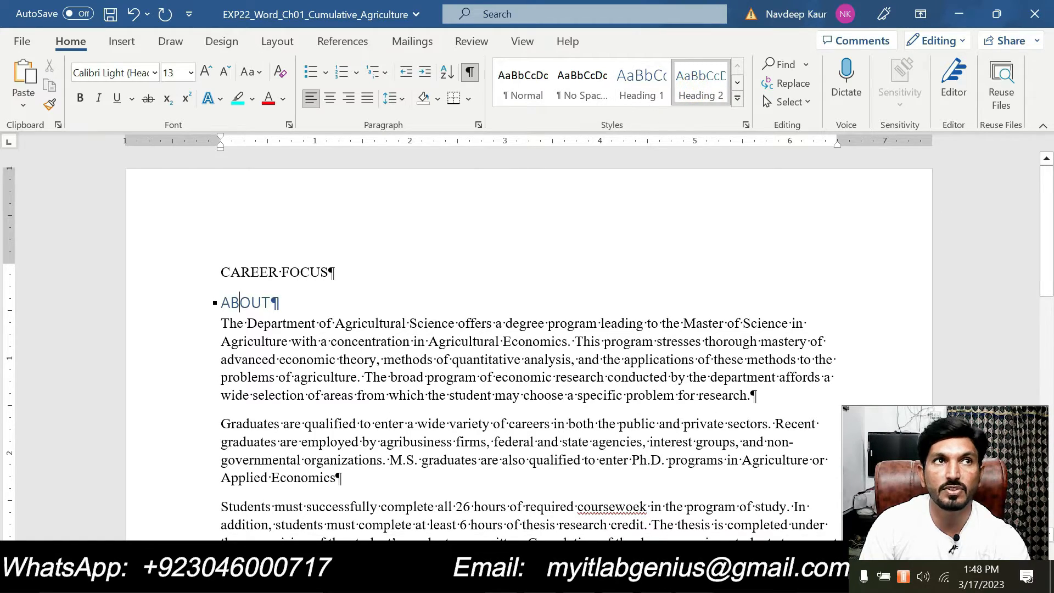
# - Apply the Heading 2 style to the RESEARCH heading in the EXP22_Word_Ch01_Cumulative_Agriculture document, checking step 3 of the instructions first
pyautogui.moveTo(653, 581)
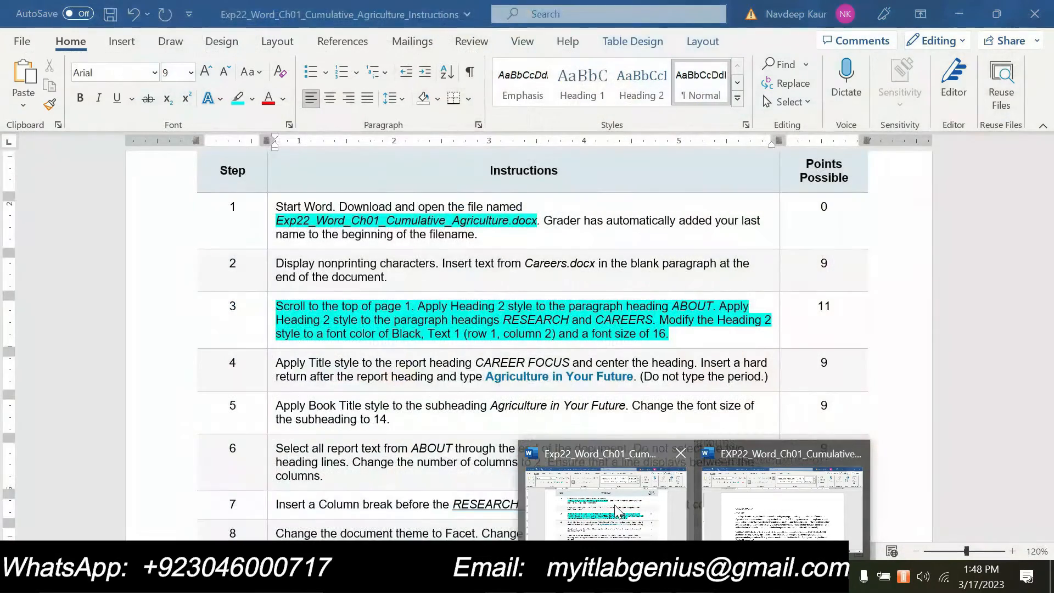
pyautogui.click(614, 505)
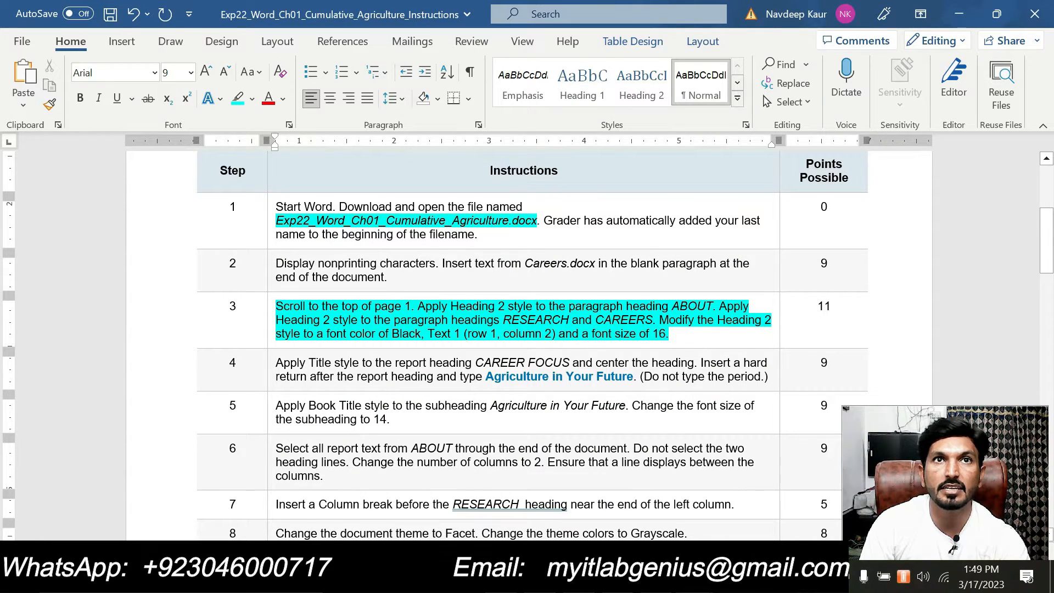
pyautogui.moveTo(653, 581)
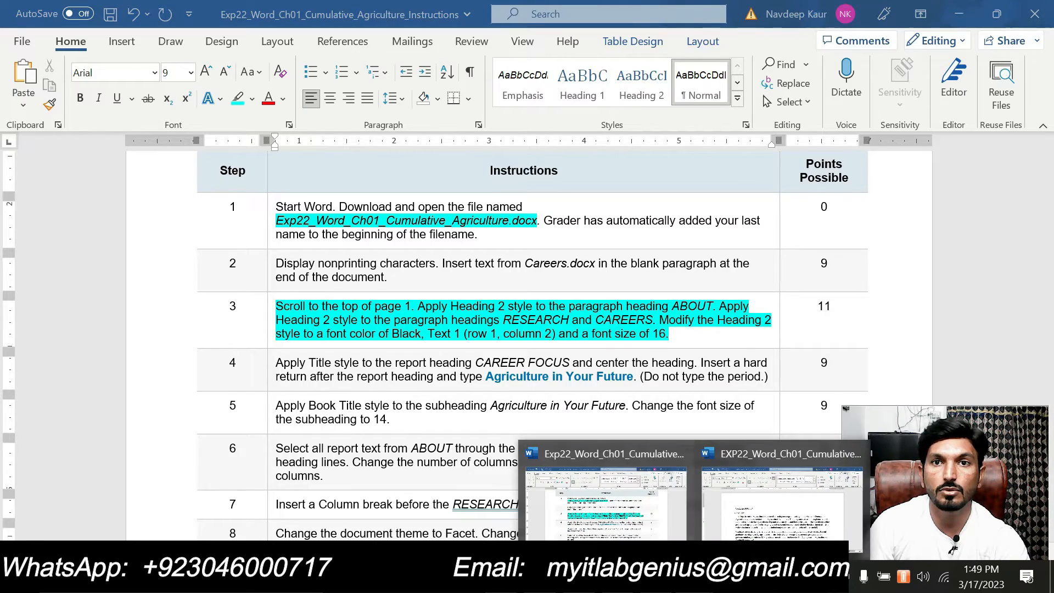
pyautogui.click(716, 496)
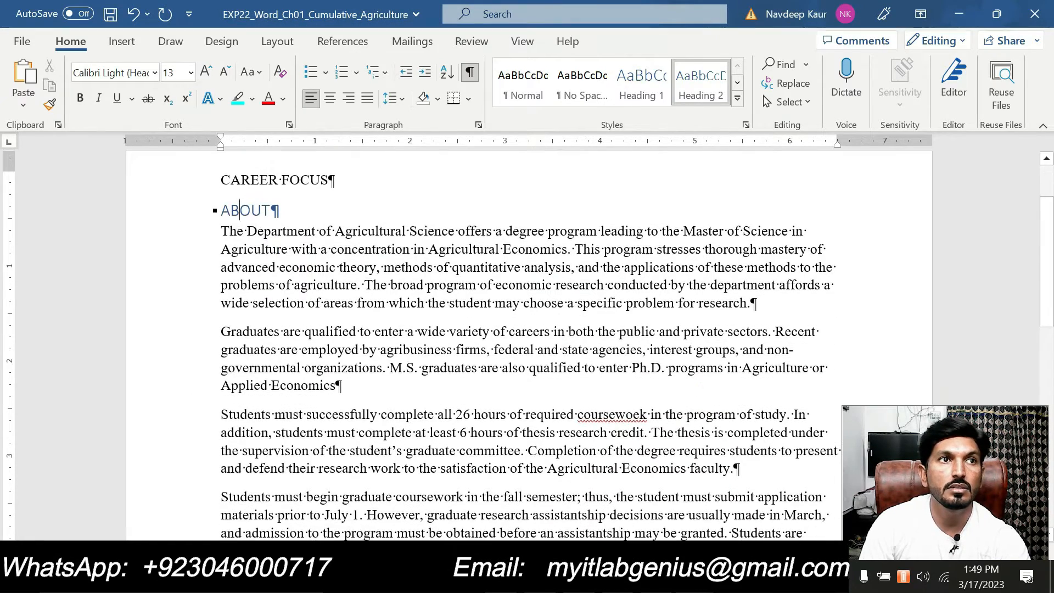
pyautogui.scroll(-3, 527, 345)
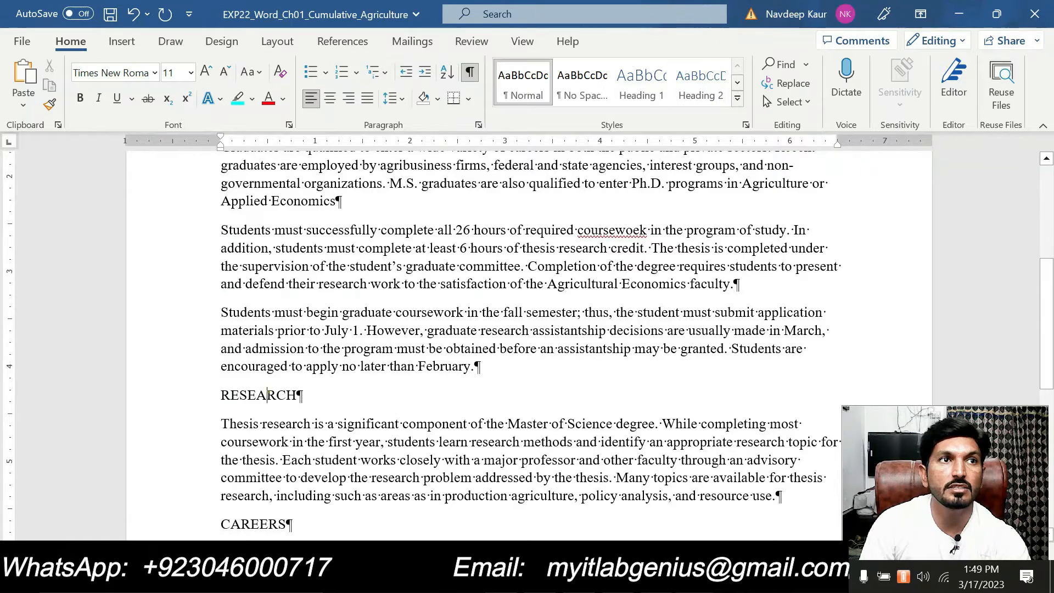
pyautogui.click(698, 92)
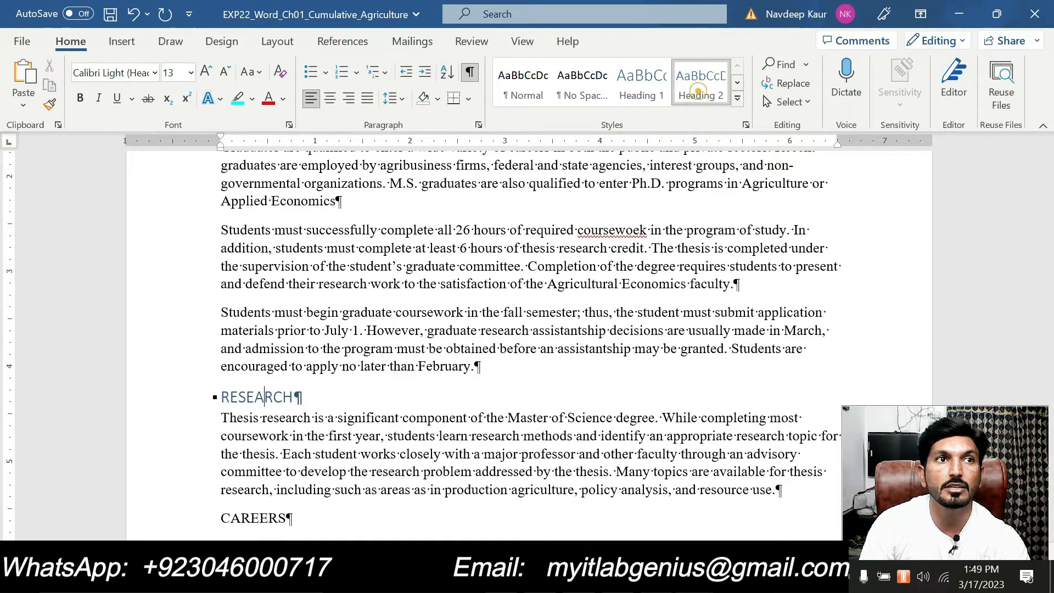
# - Apply the Heading 2 style to the CAREERS heading near the end of the report
pyautogui.scroll(-3, 526, 346)
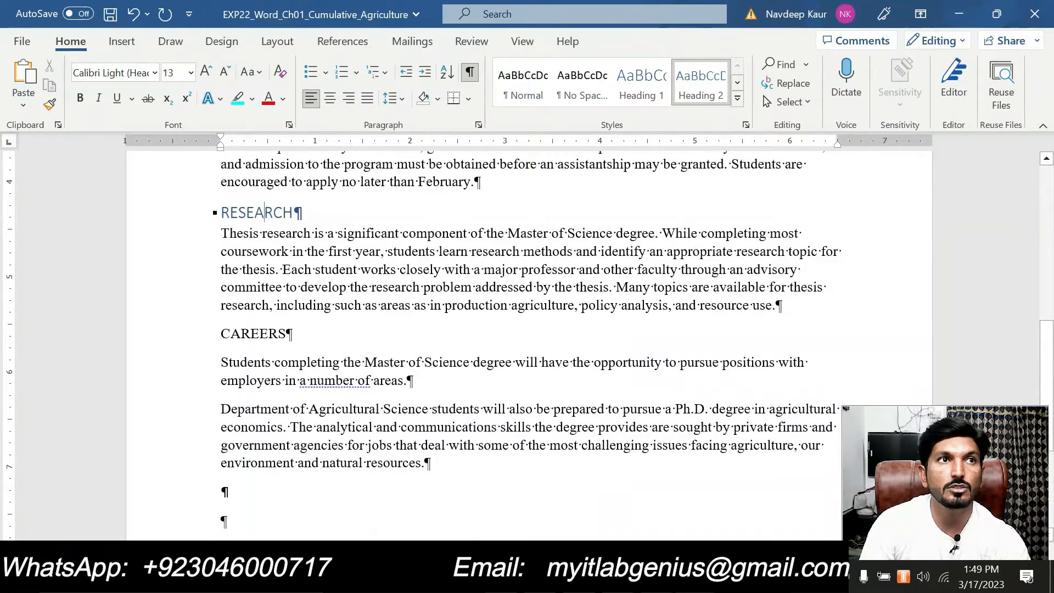
pyautogui.click(240, 333)
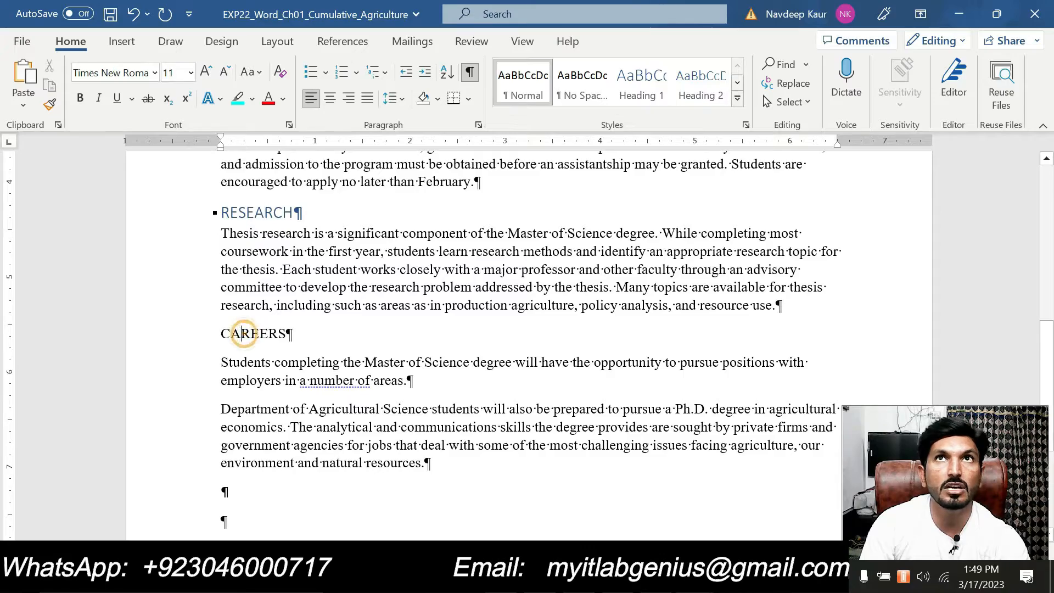
pyautogui.click(699, 96)
pyautogui.scroll(4, 527, 340)
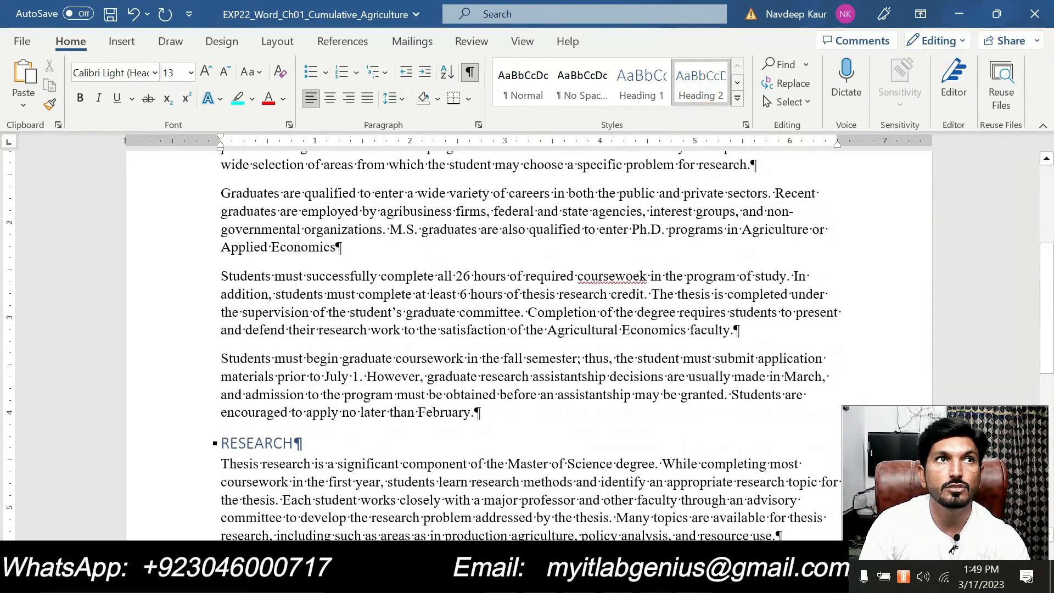
pyautogui.scroll(-3, 527, 340)
pyautogui.scroll(4, 527, 340)
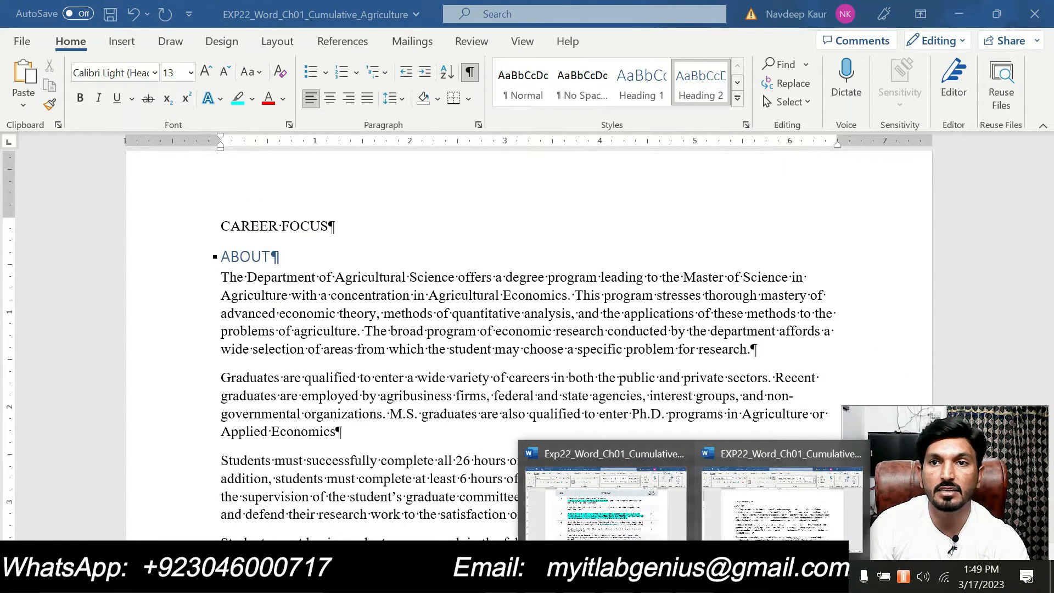
# - Open the Heading 2 style for modification in the report document, checking the required font settings in step 3 of the instructions
pyautogui.click(608, 502)
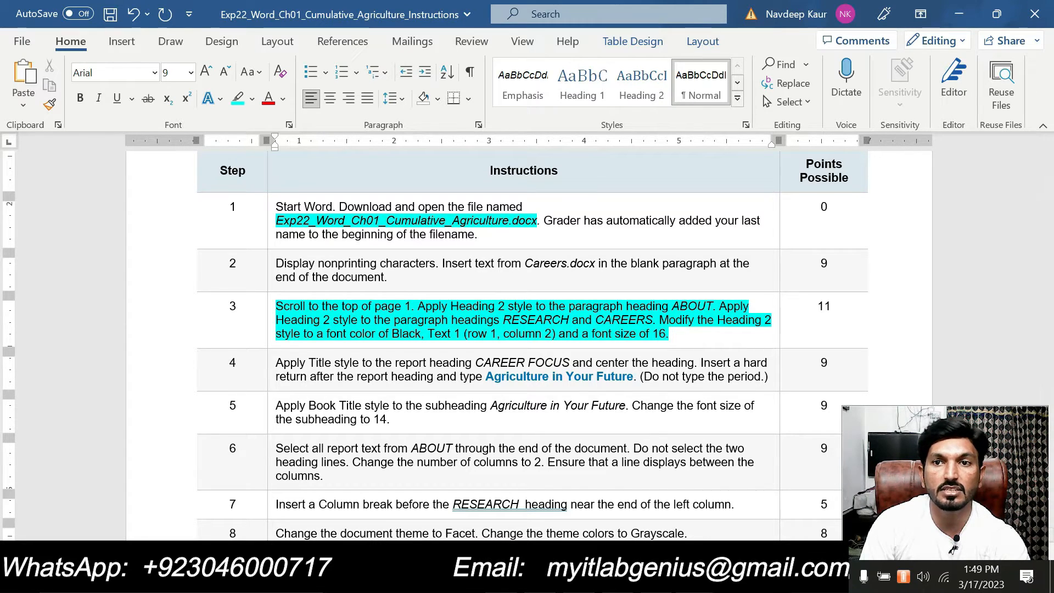
pyautogui.click(694, 579)
pyautogui.click(720, 496)
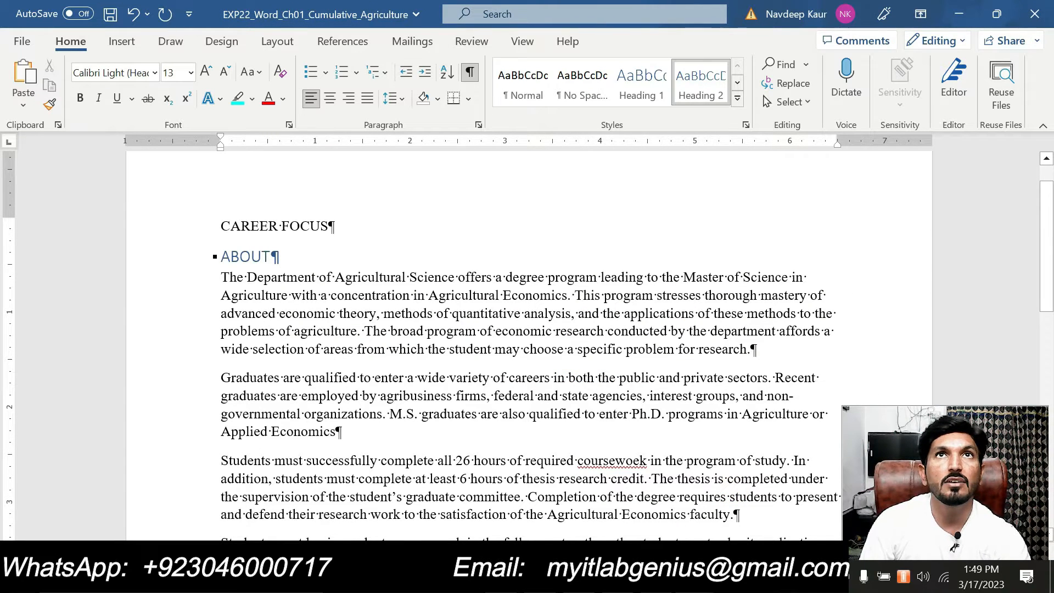
pyautogui.rightClick(711, 91)
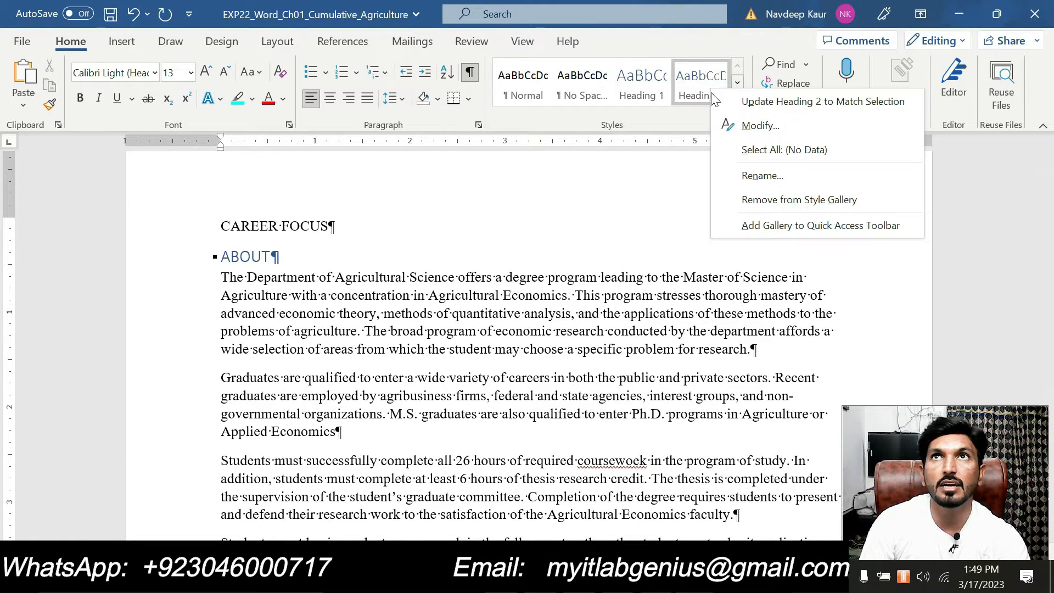
pyautogui.click(735, 130)
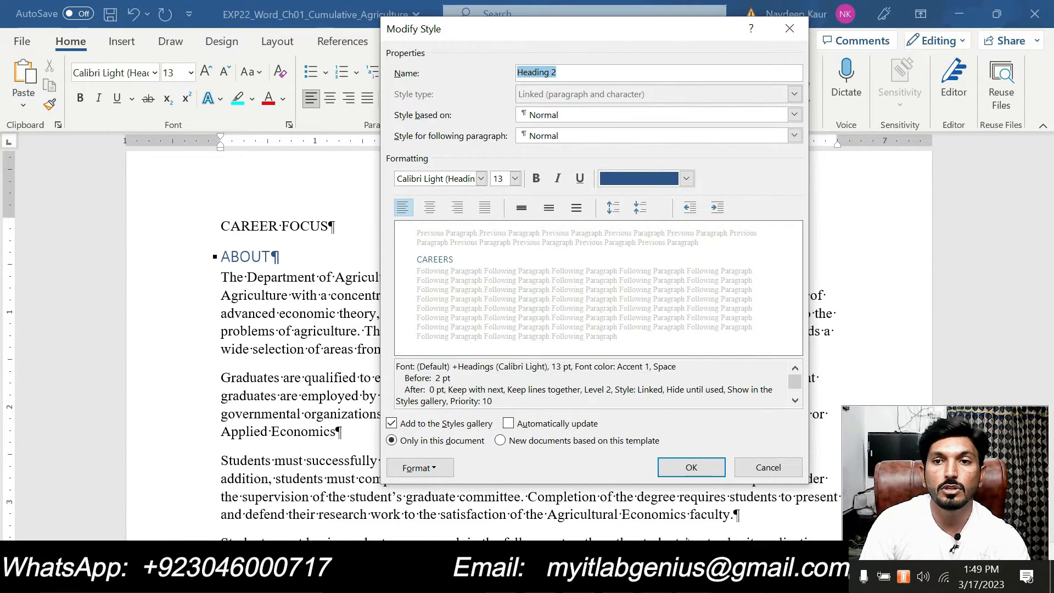
pyautogui.click(696, 579)
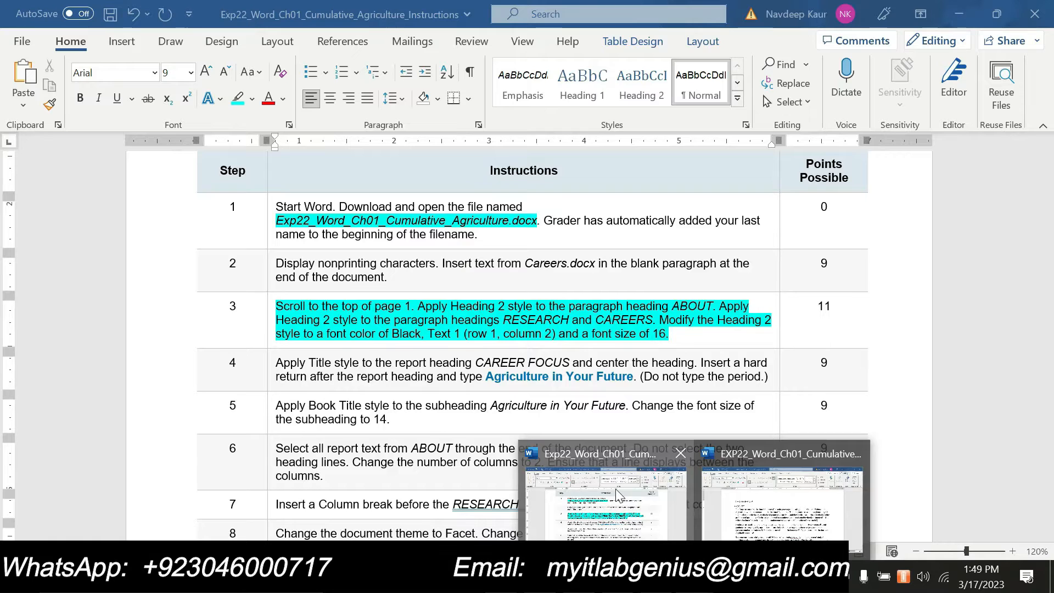
pyautogui.click(615, 488)
pyautogui.click(694, 577)
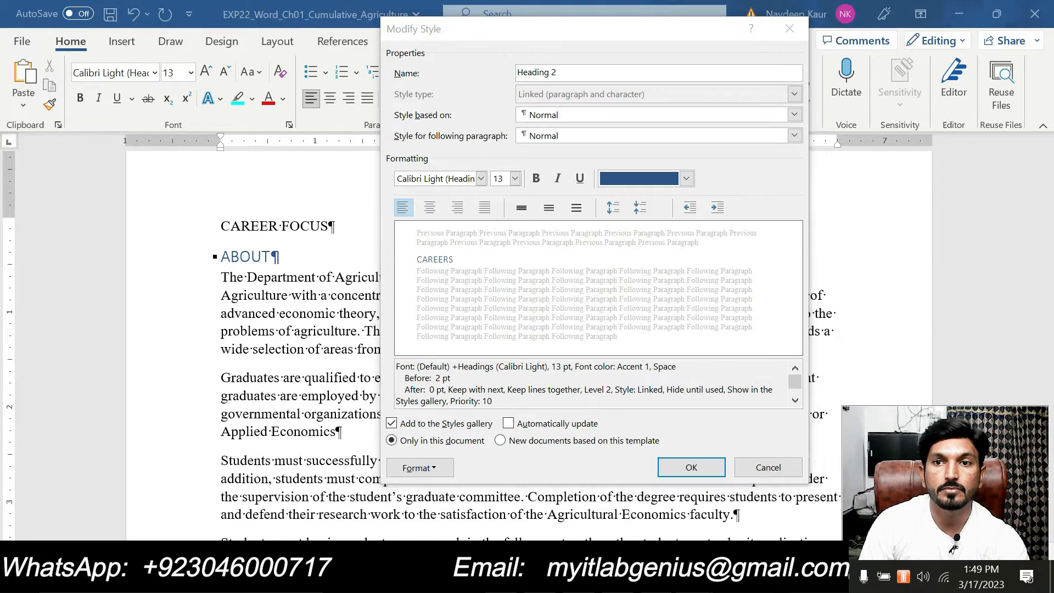
pyautogui.moveTo(622, 508)
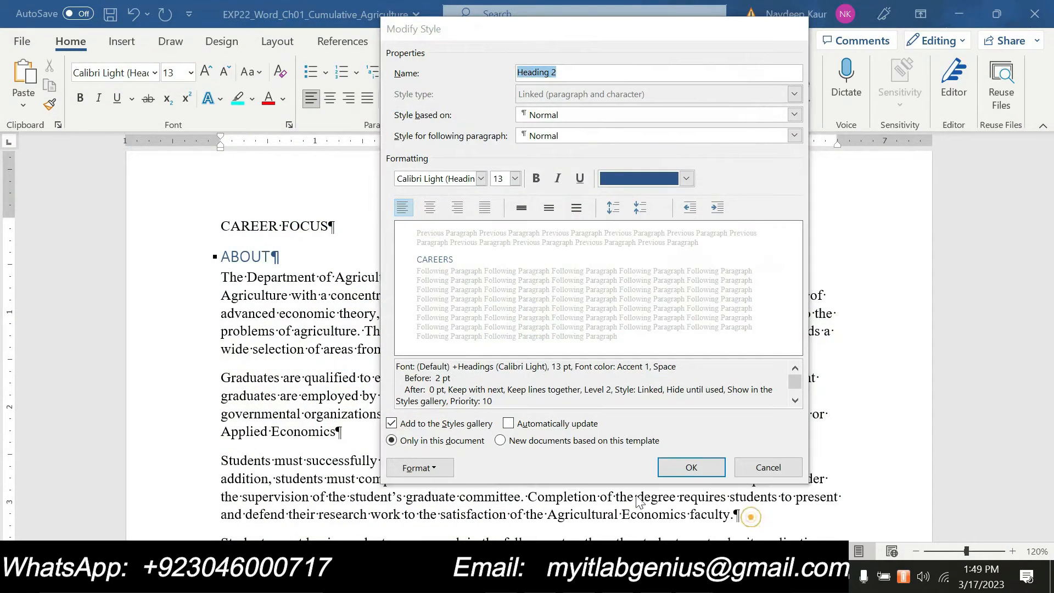
pyautogui.click(751, 516)
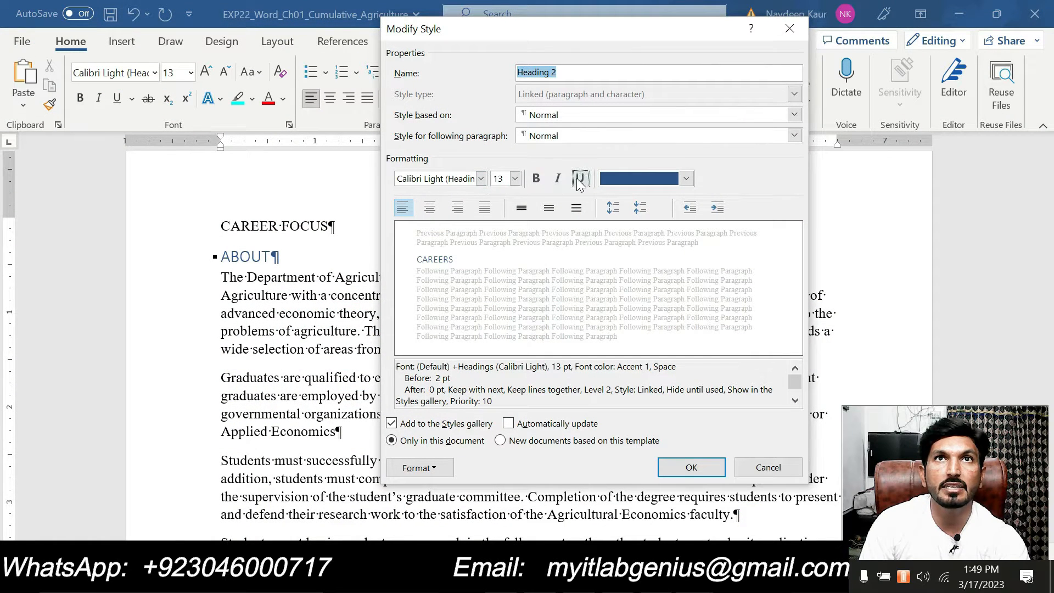
# - Set the Heading 2 style to font size 16 and font color Black, Text 1, and check the report's headings
pyautogui.click(515, 180)
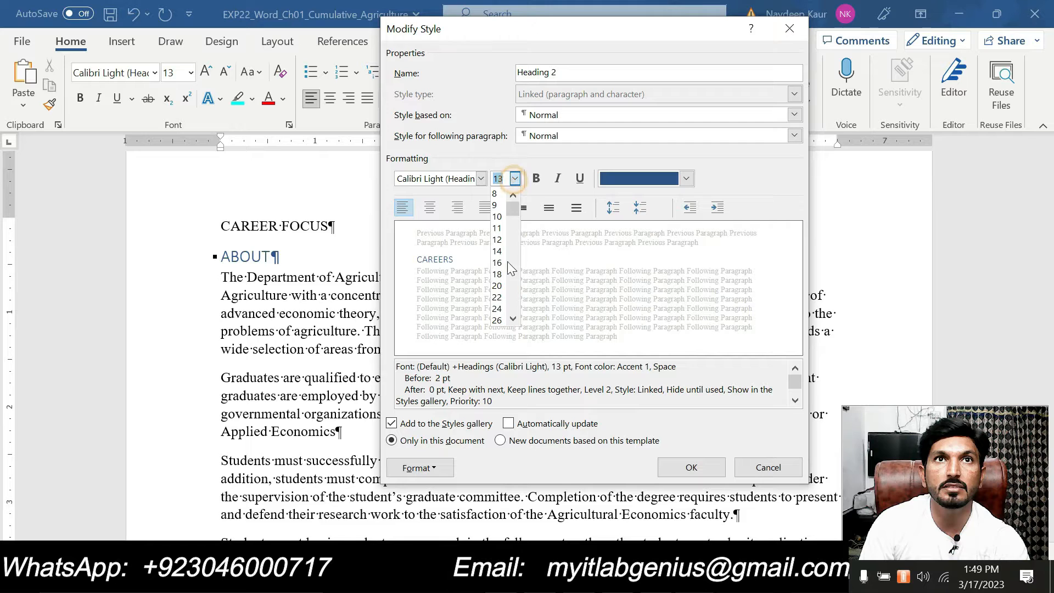
pyautogui.click(497, 260)
pyautogui.click(686, 178)
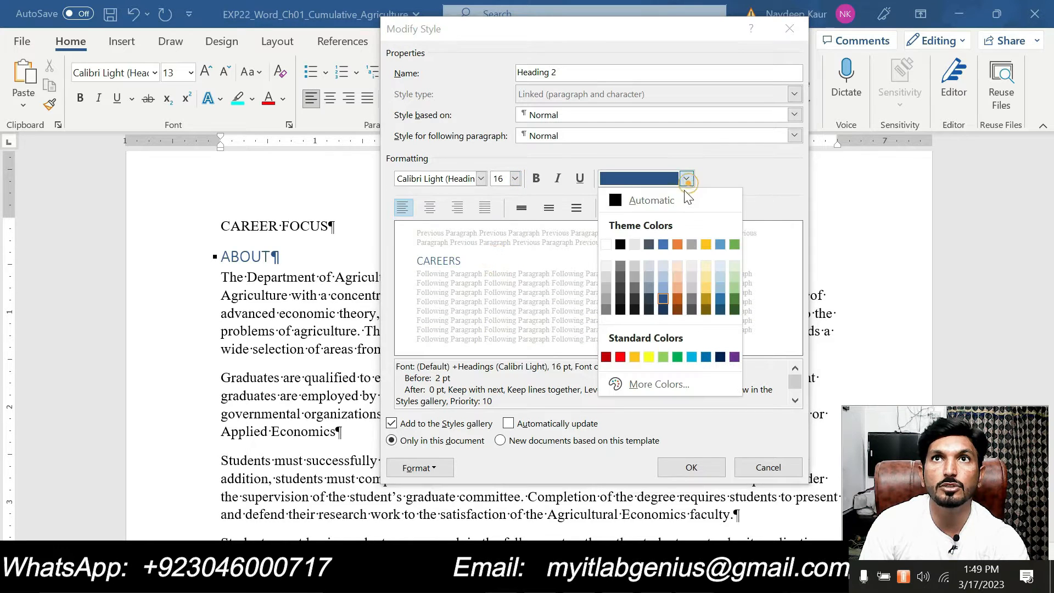
pyautogui.click(619, 245)
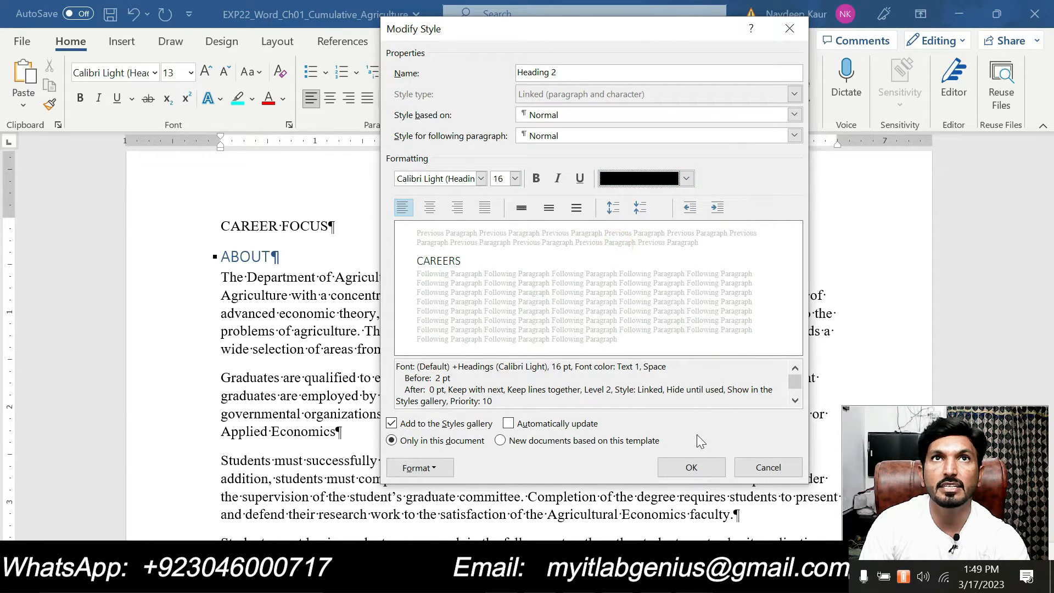
pyautogui.click(691, 467)
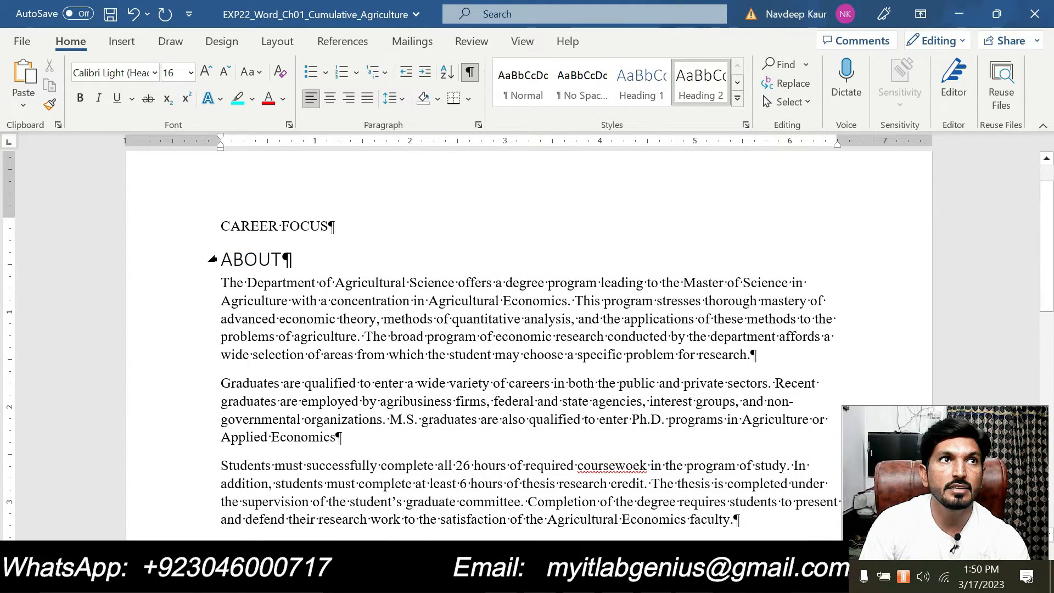
pyautogui.scroll(-5, 529, 346)
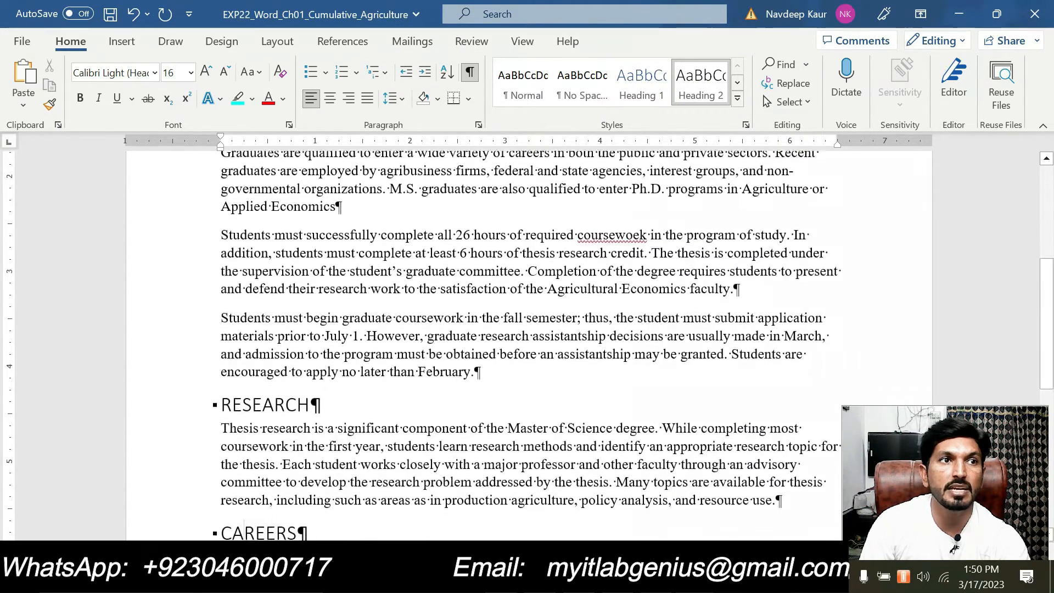
pyautogui.scroll(5, 529, 346)
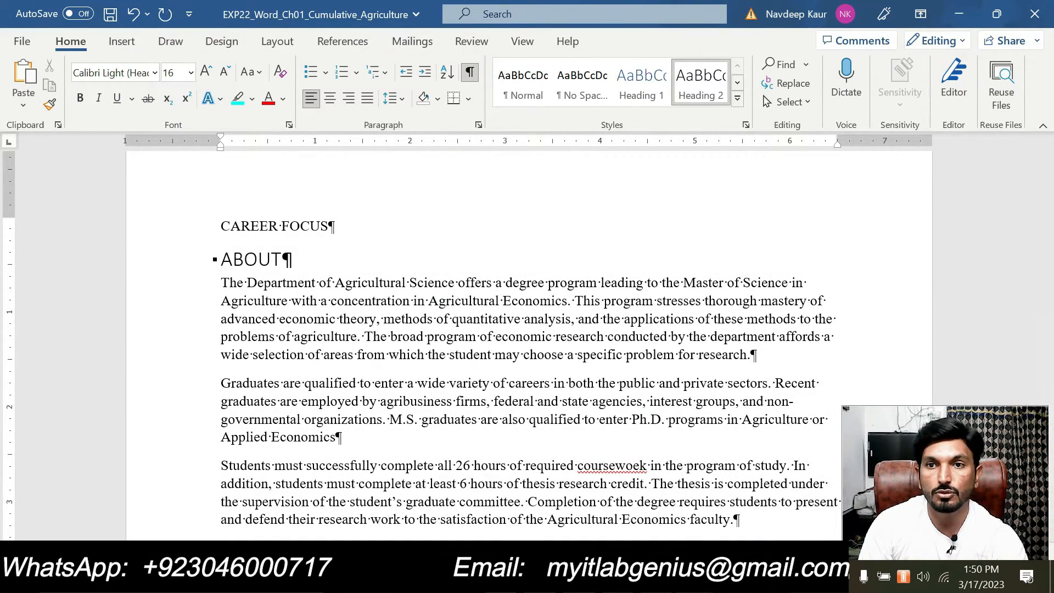
# - Switch to the instructions document and remove the turquoise highlight from the step 3 instruction
pyautogui.click(694, 580)
pyautogui.click(618, 505)
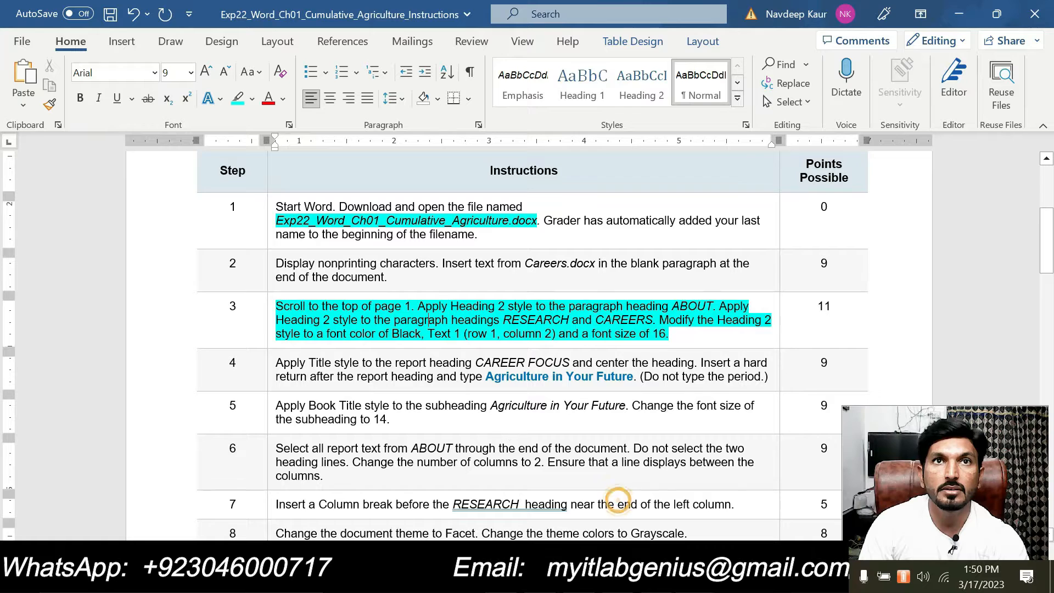
pyautogui.moveTo(668, 333); pyautogui.dragTo(276, 306)
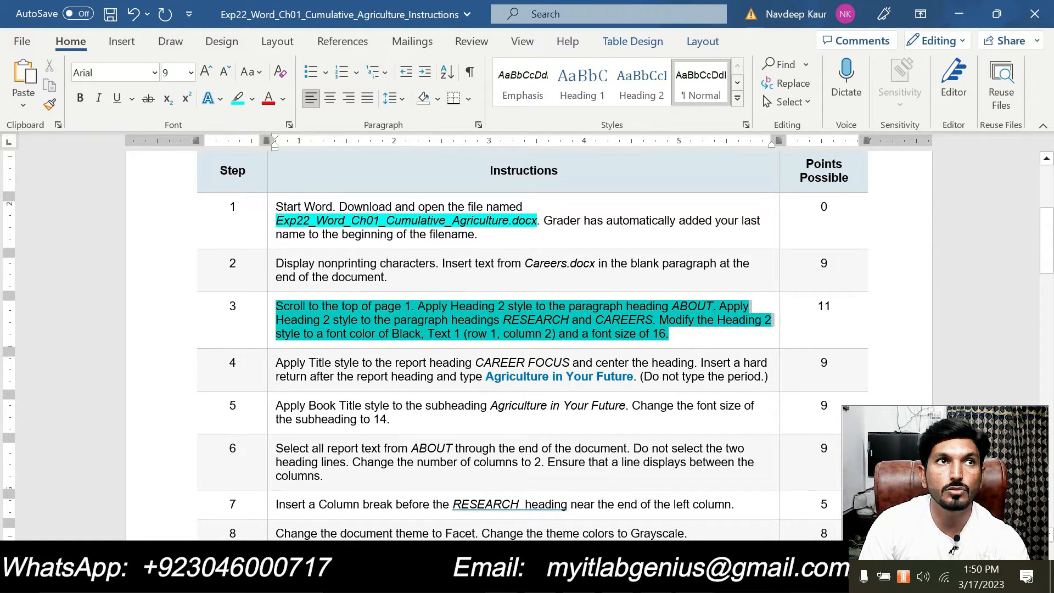
pyautogui.click(347, 285)
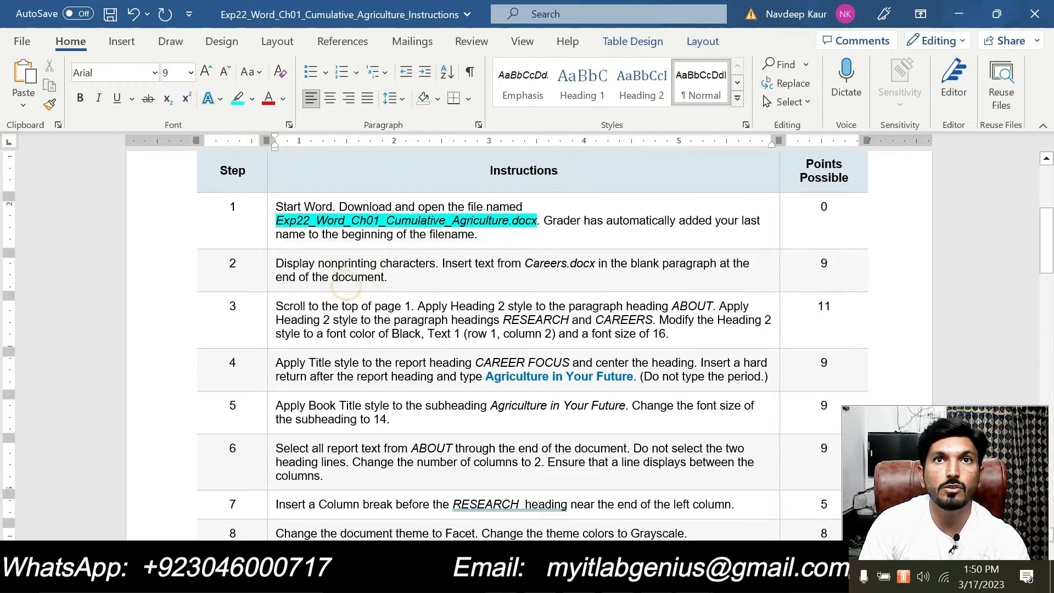
# - Highlight the whole step 4 instruction about the Title style and CAREER FOCUS heading in turquoise
pyautogui.scroll(-1, 347, 285)
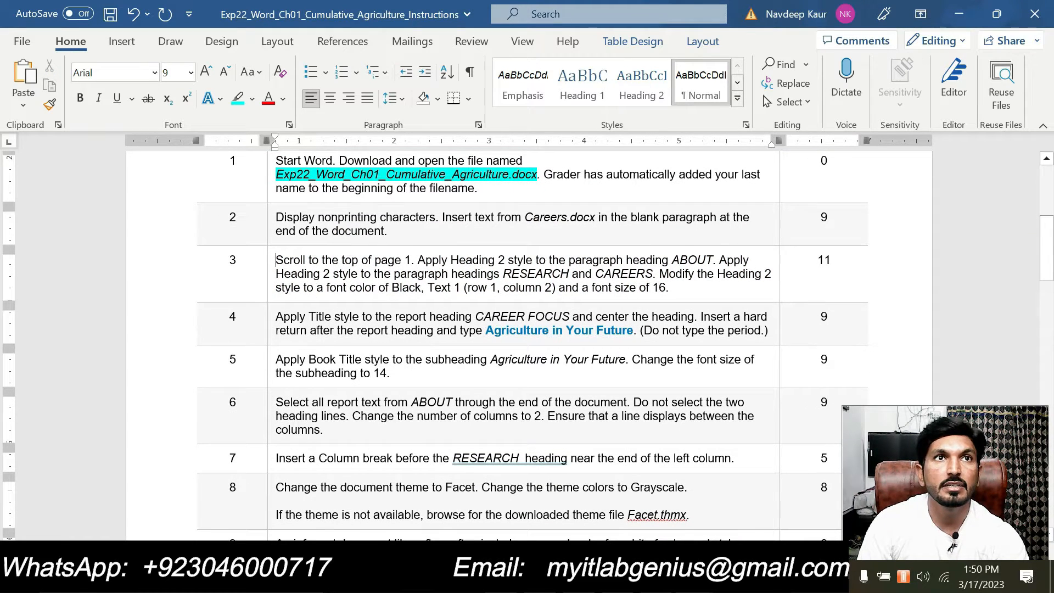
pyautogui.moveTo(276, 316); pyautogui.dragTo(774, 330)
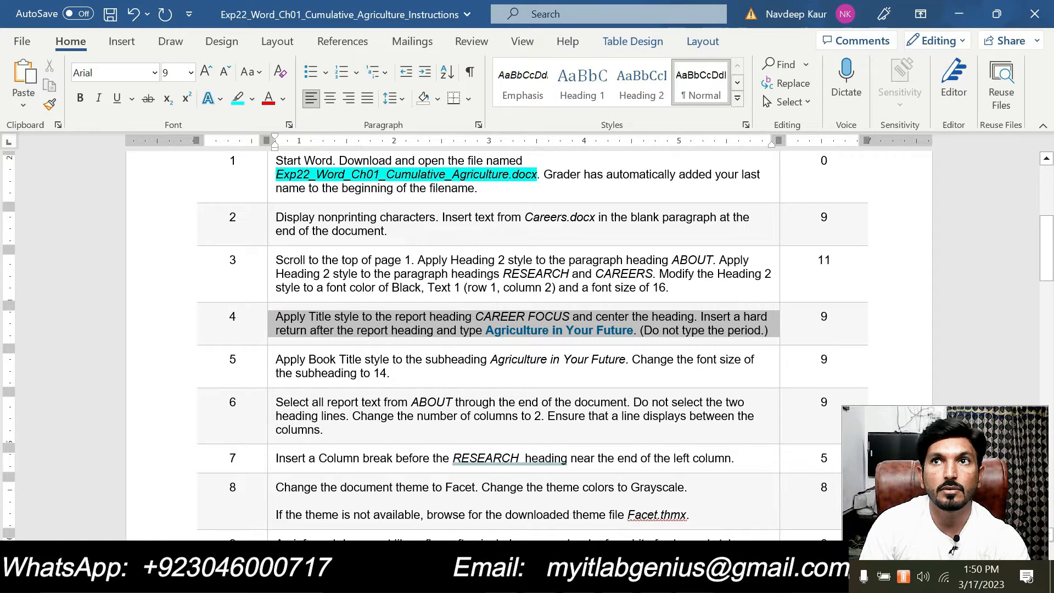
pyautogui.click(653, 305)
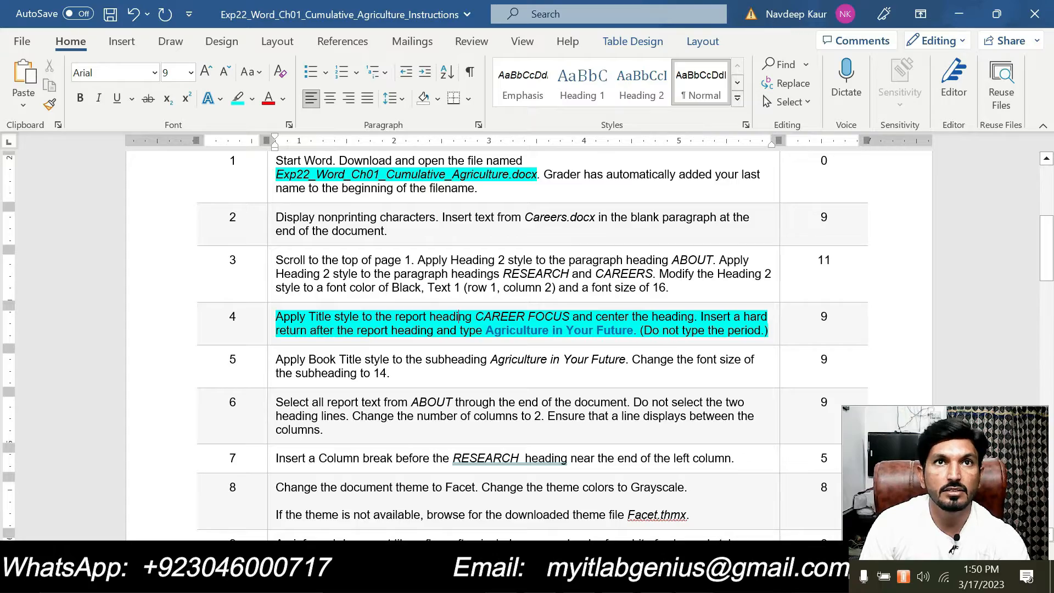
# - Switch to the report document and apply the Title style to the CAREER FOCUS heading
pyautogui.click(693, 576)
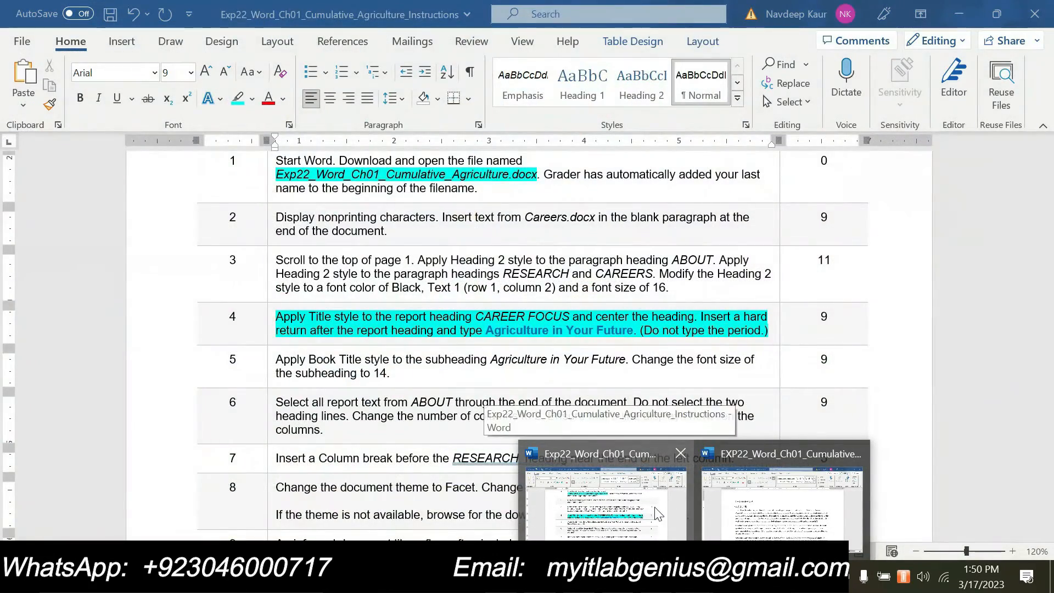
pyautogui.click(755, 500)
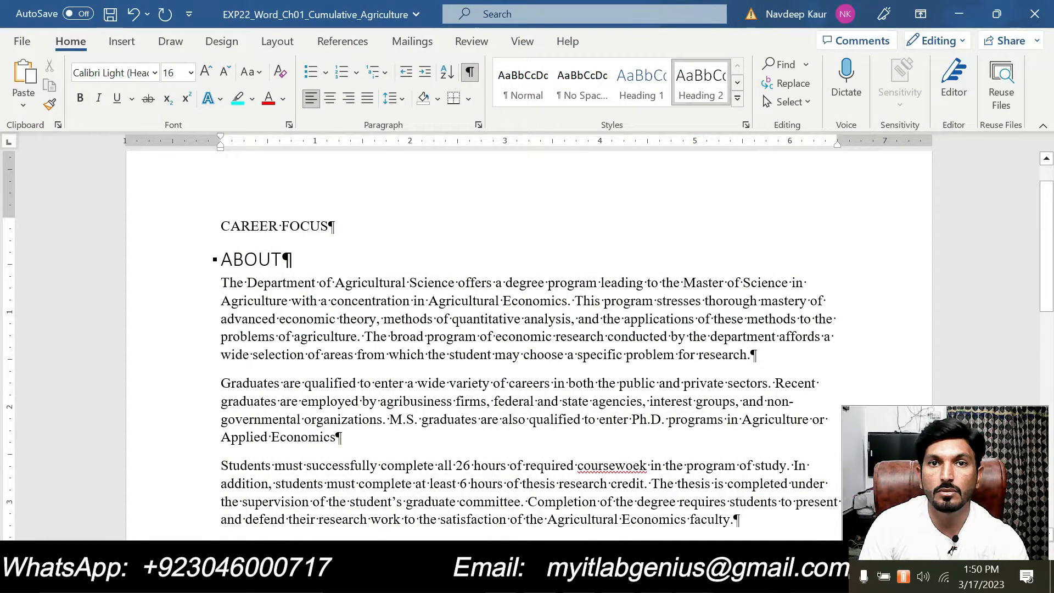
pyautogui.moveTo(693, 577)
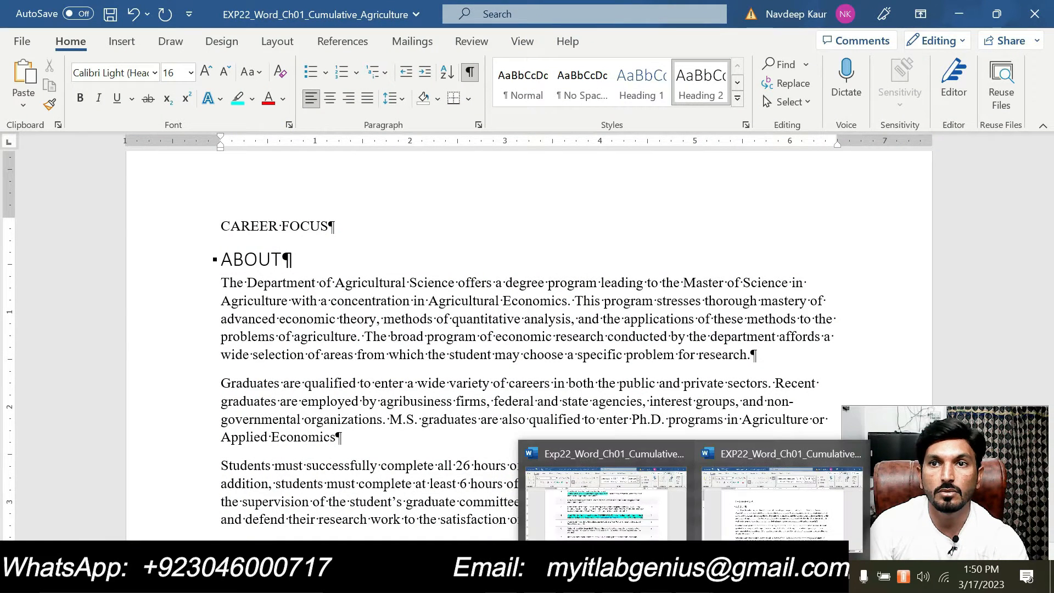
pyautogui.click(764, 500)
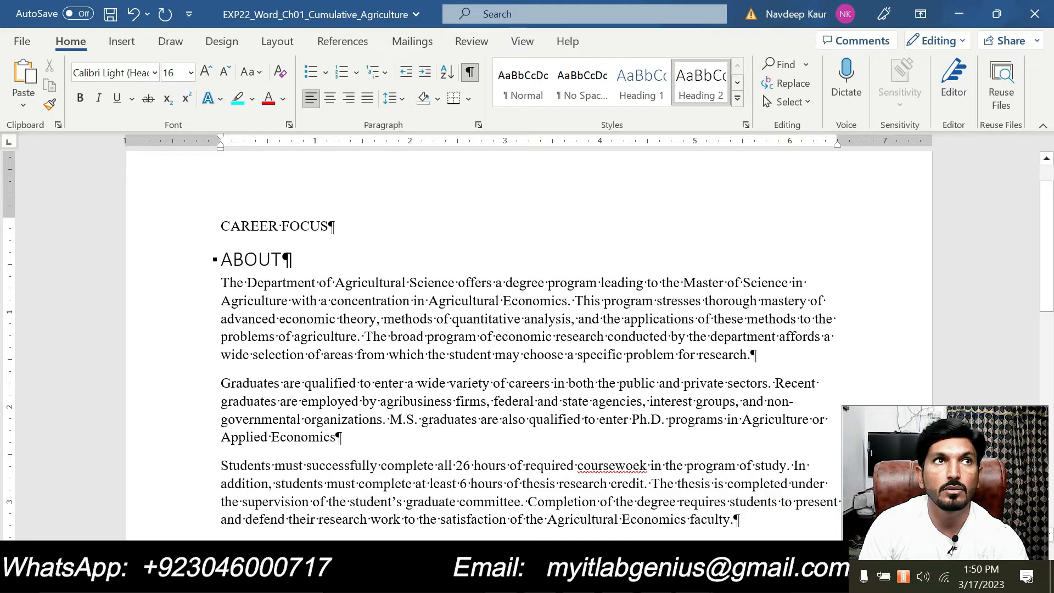
pyautogui.click(253, 224)
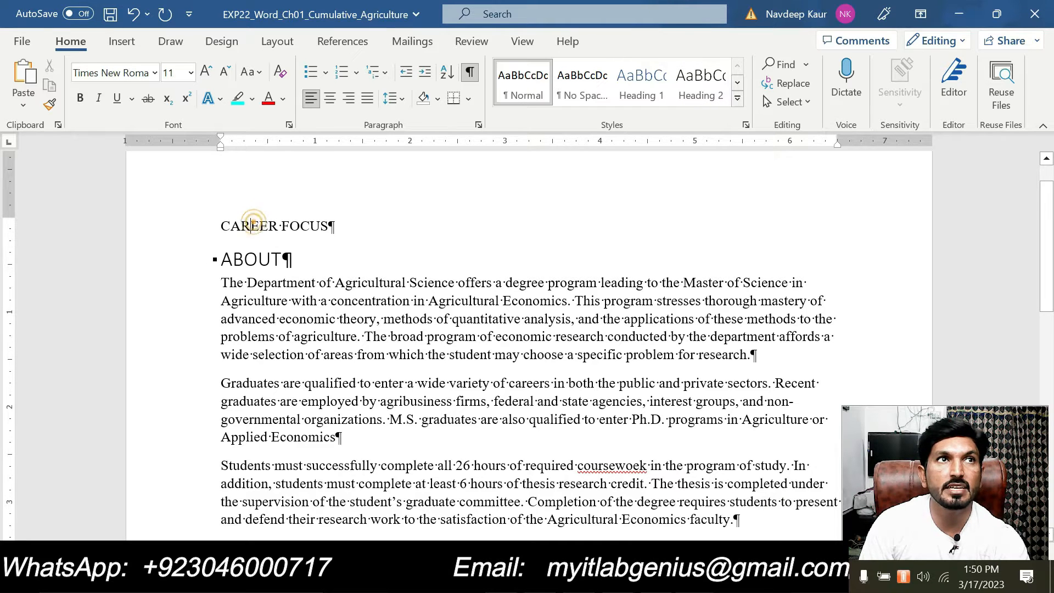
pyautogui.click(738, 102)
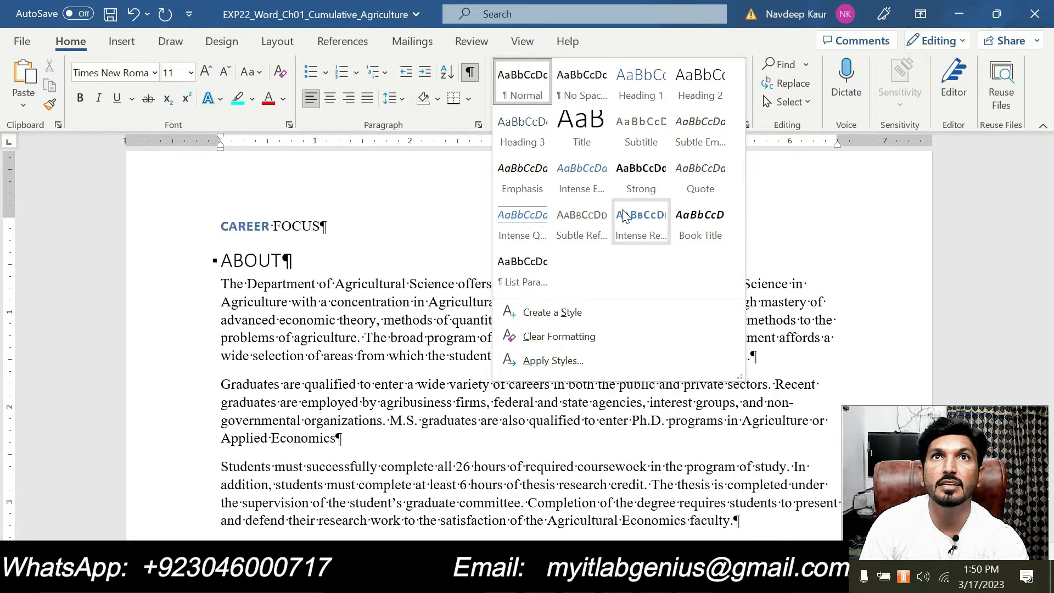
pyautogui.click(579, 131)
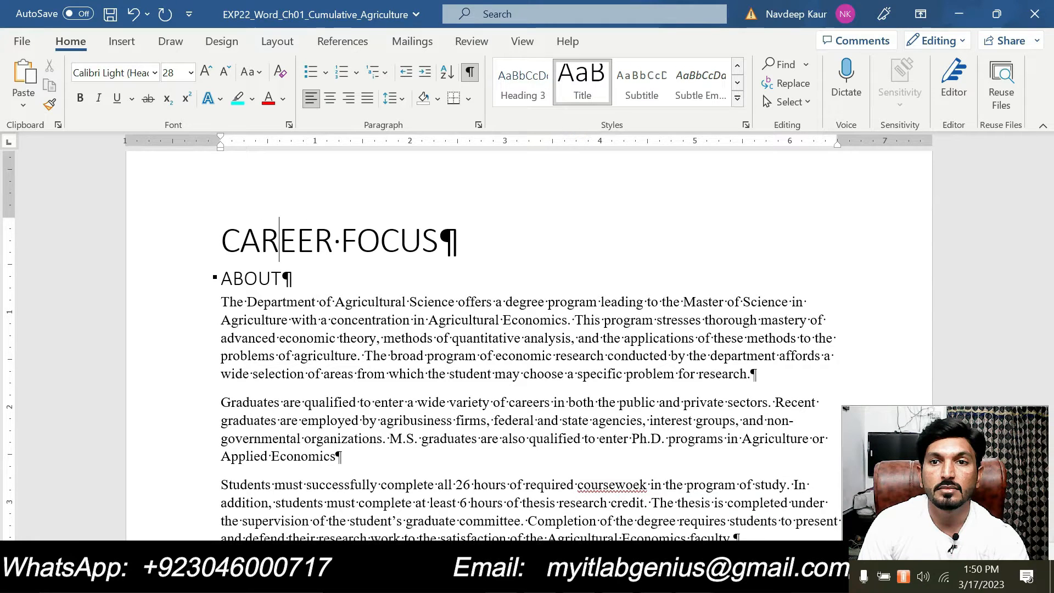
# - Check step 4 in the instructions document, return to the report and center the CAREER FOCUS heading
pyautogui.click(694, 581)
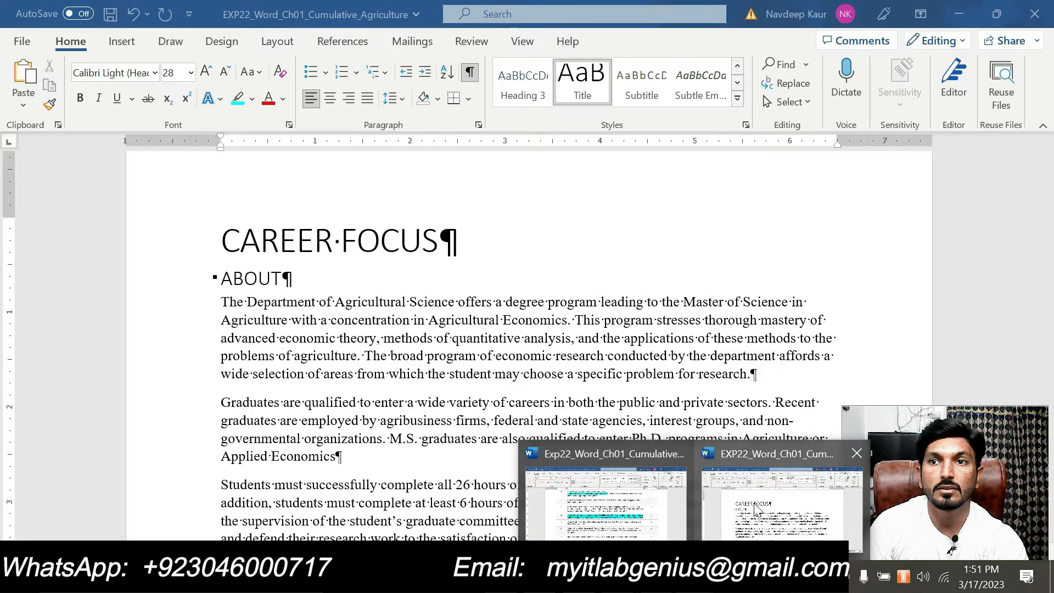
pyautogui.click(652, 526)
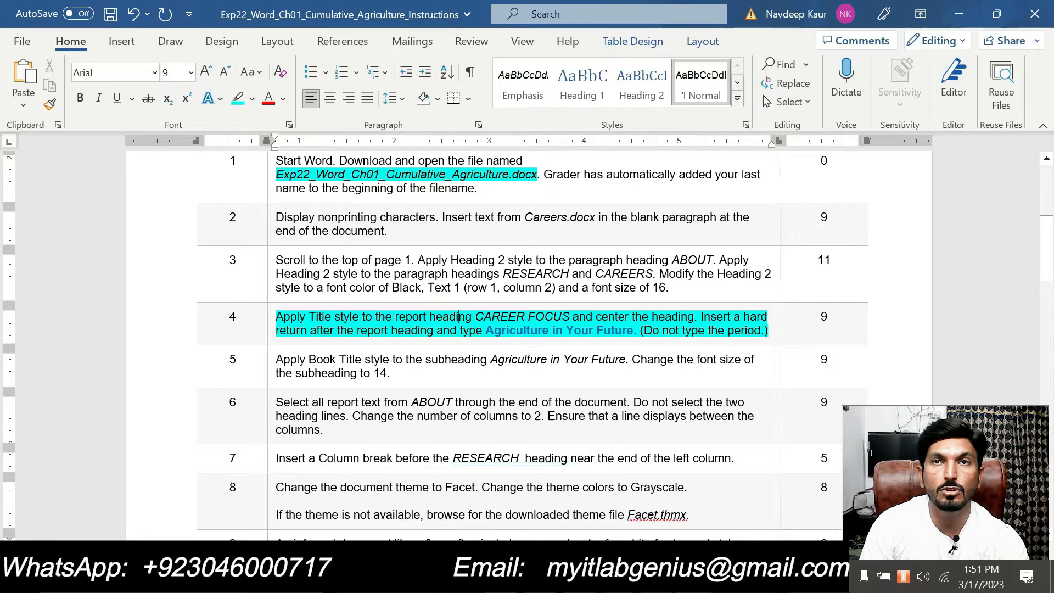
pyautogui.moveTo(692, 581)
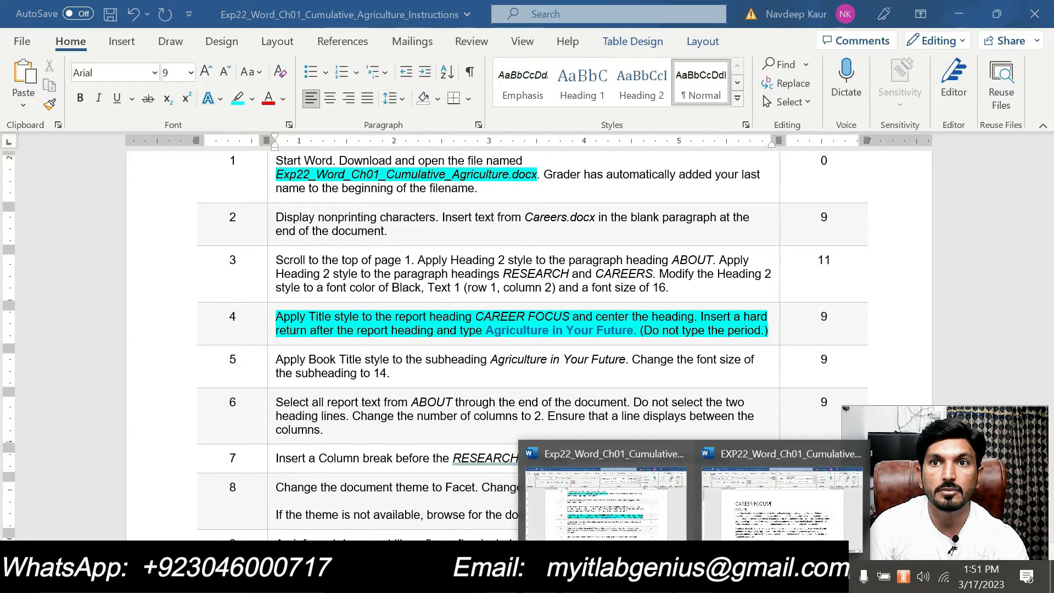
pyautogui.click(957, 14)
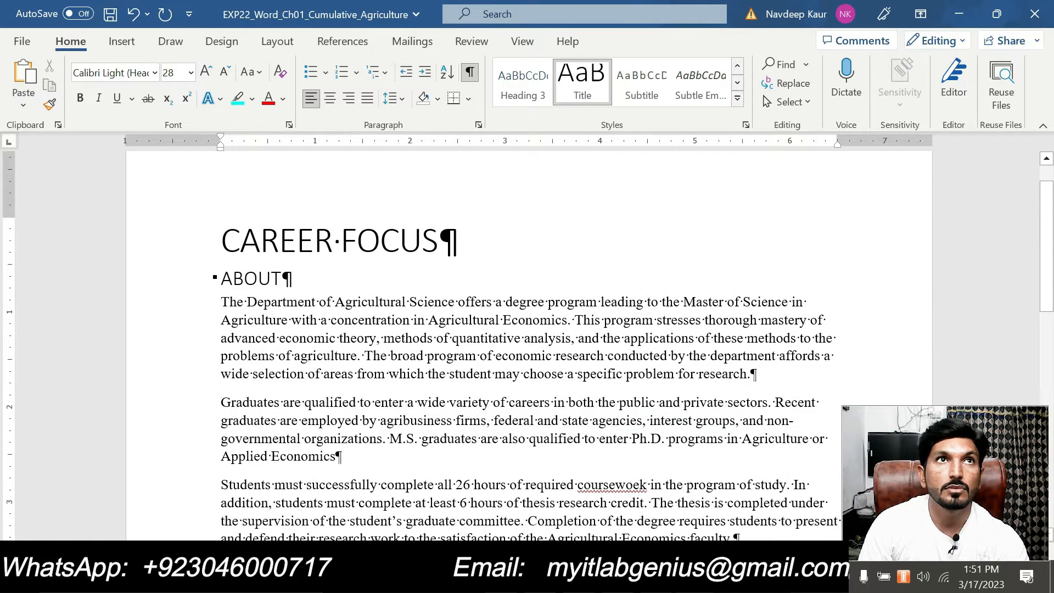
pyautogui.click(326, 100)
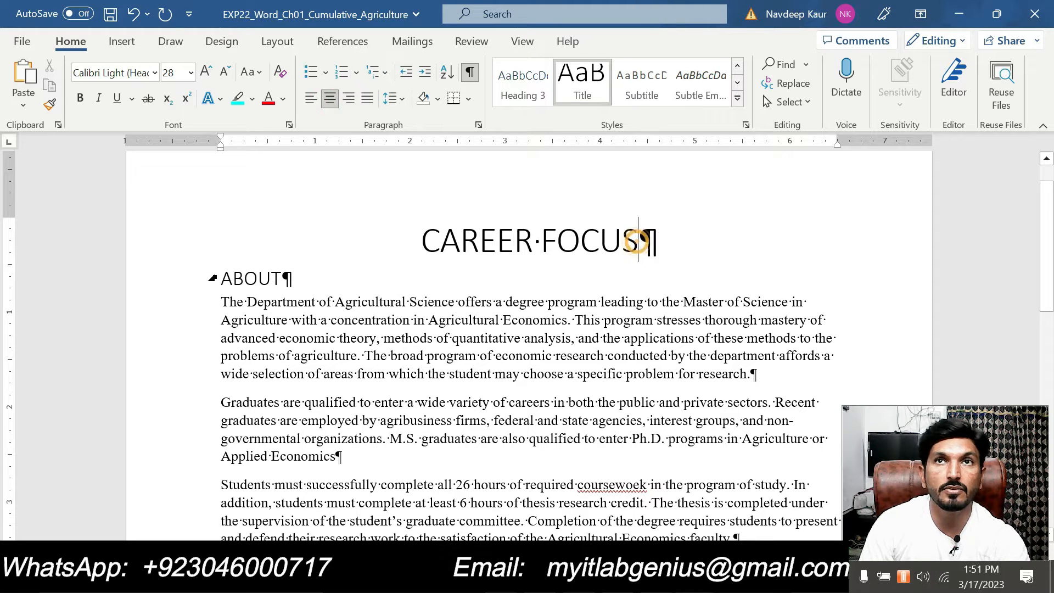
# - Add an empty paragraph after the CAREER FOCUS heading and copy "Agriculture in Your Future" from the step 4 instruction
pyautogui.press('Return')
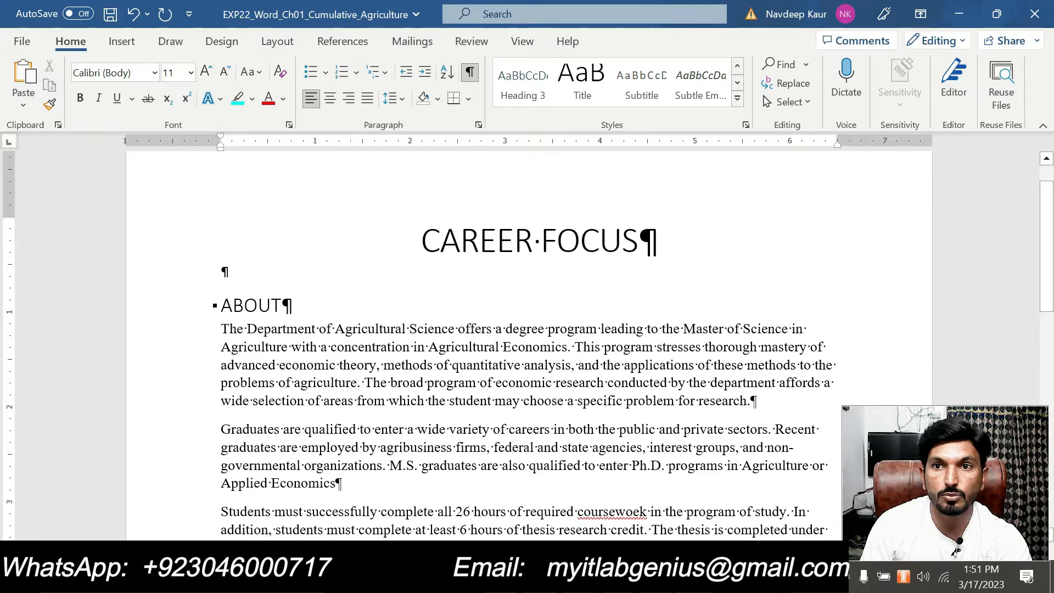
pyautogui.click(694, 577)
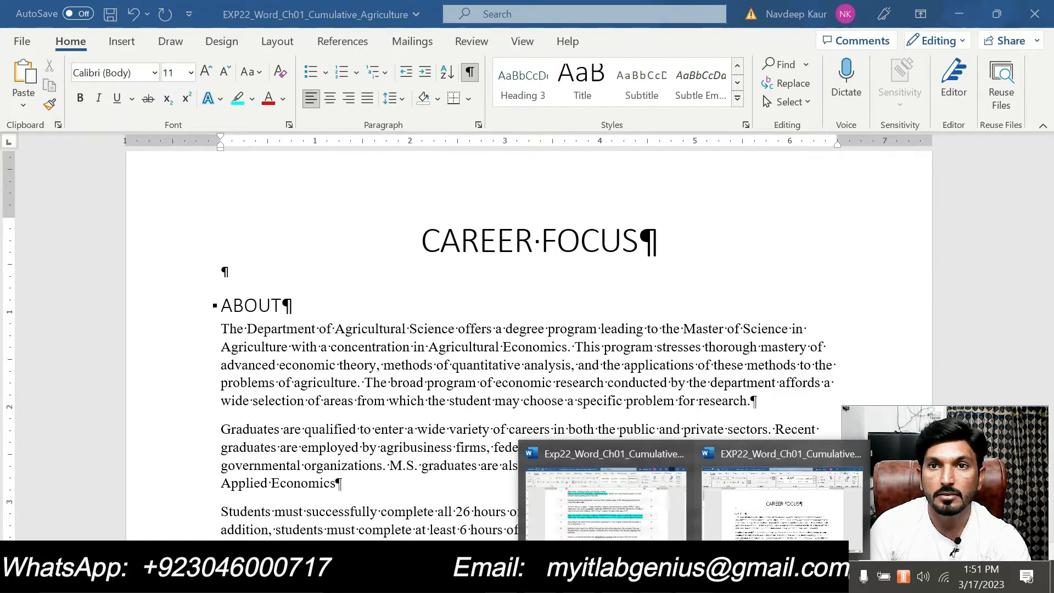
pyautogui.click(604, 502)
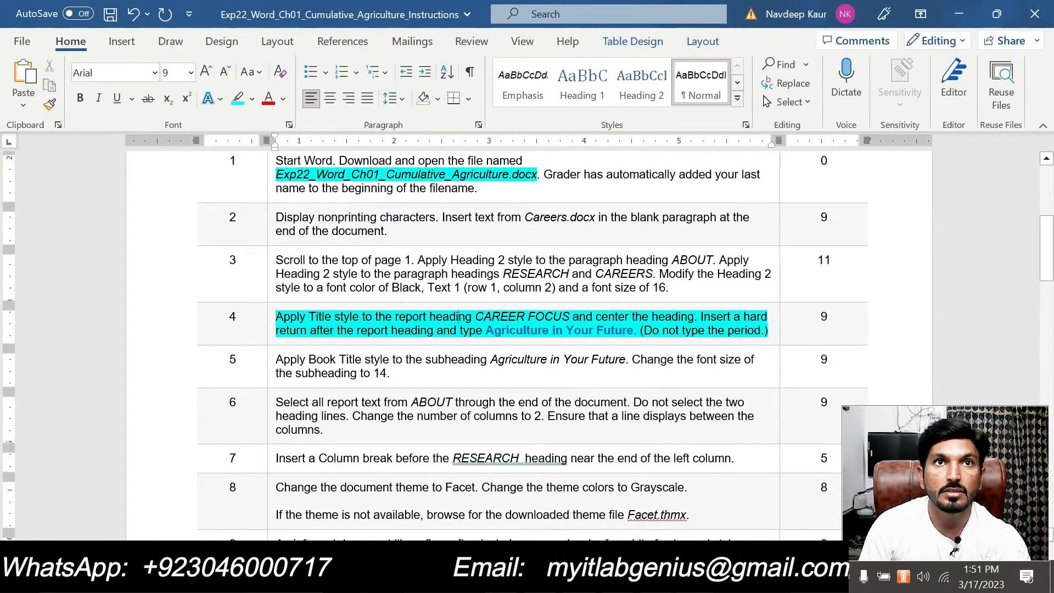
pyautogui.moveTo(485, 330); pyautogui.dragTo(632, 330)
pyautogui.hotkey('ctrl', 'c')
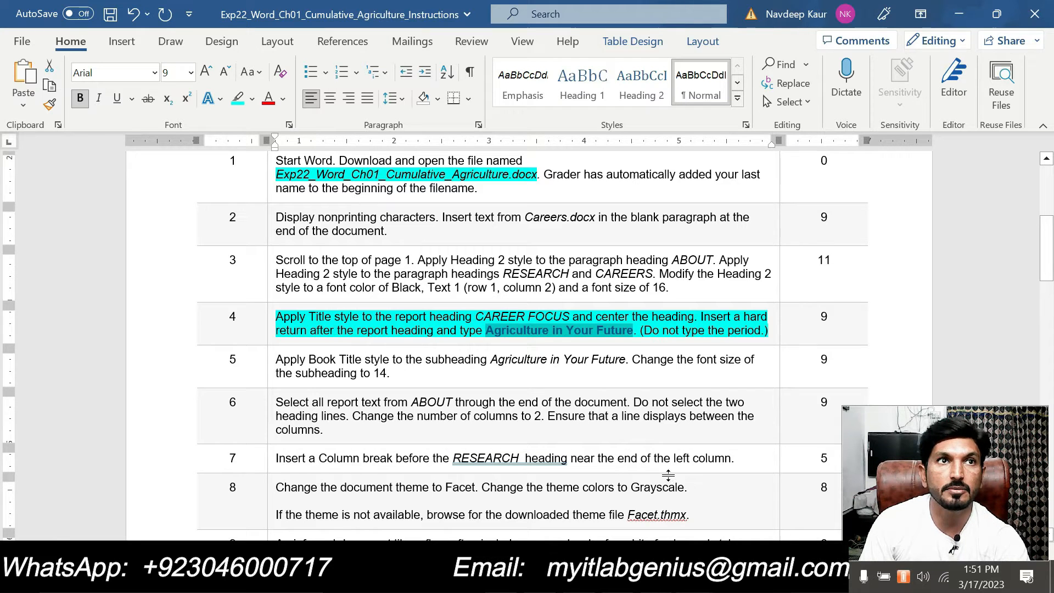
# - Paste "Agriculture in Your Future" into the empty paragraph below the report's CAREER FOCUS heading, keeping the text only
pyautogui.click(694, 576)
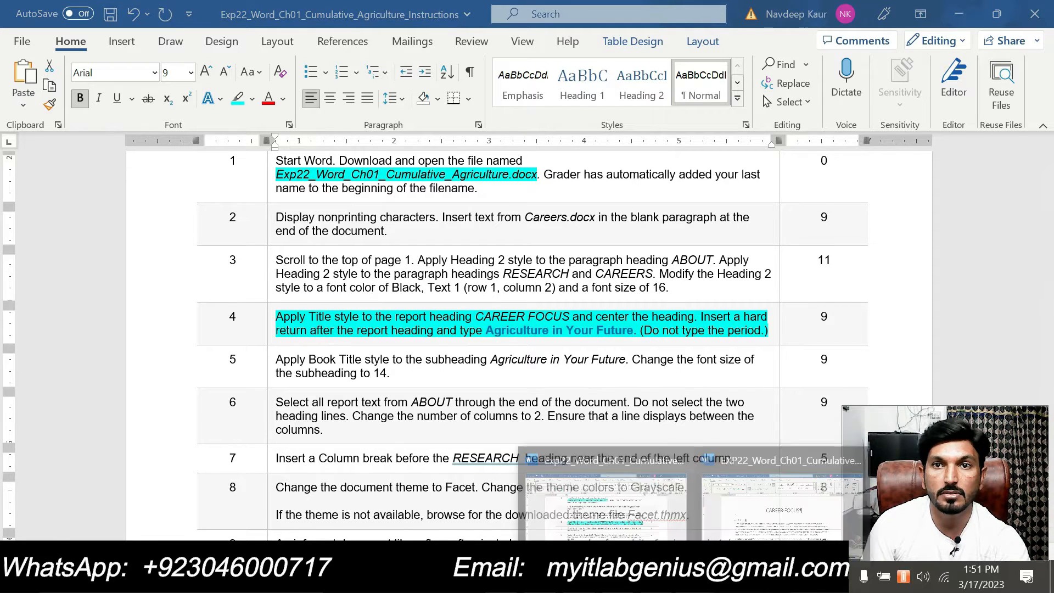
pyautogui.click(757, 494)
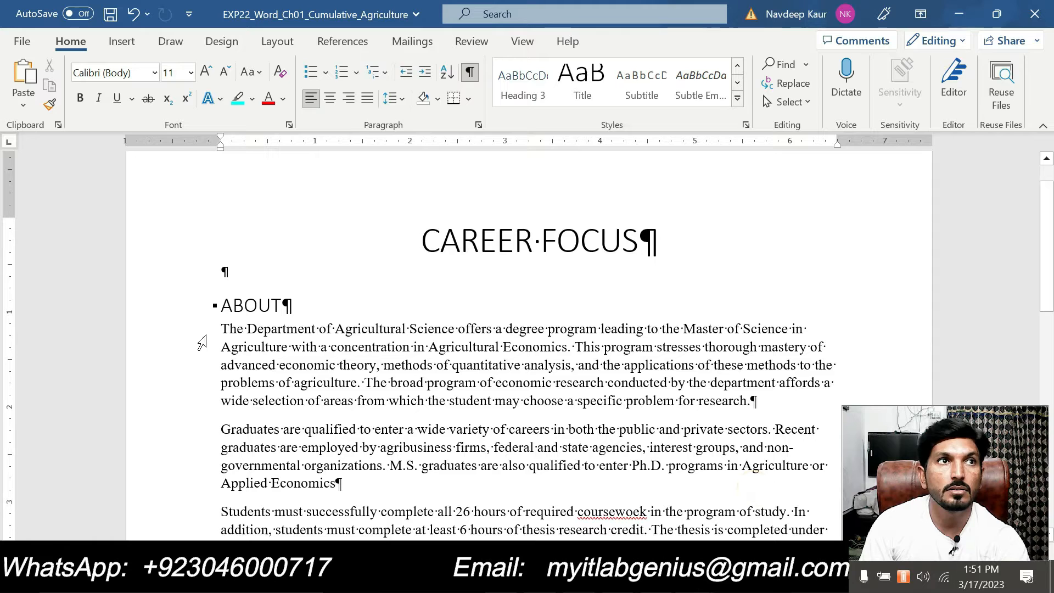
pyautogui.hotkey('ctrl', 'v')
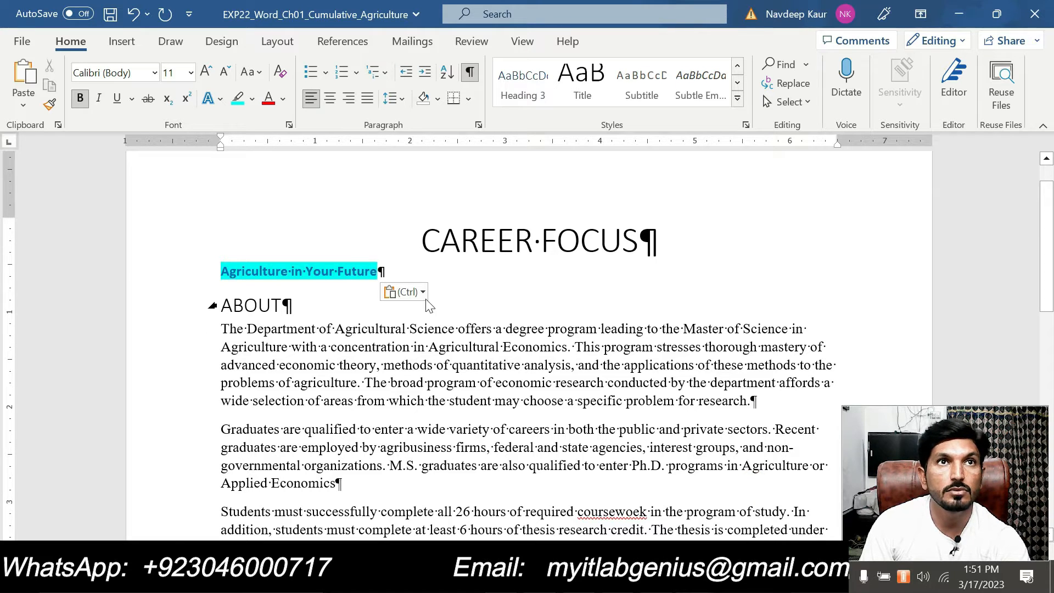
pyautogui.click(406, 292)
pyautogui.click(491, 341)
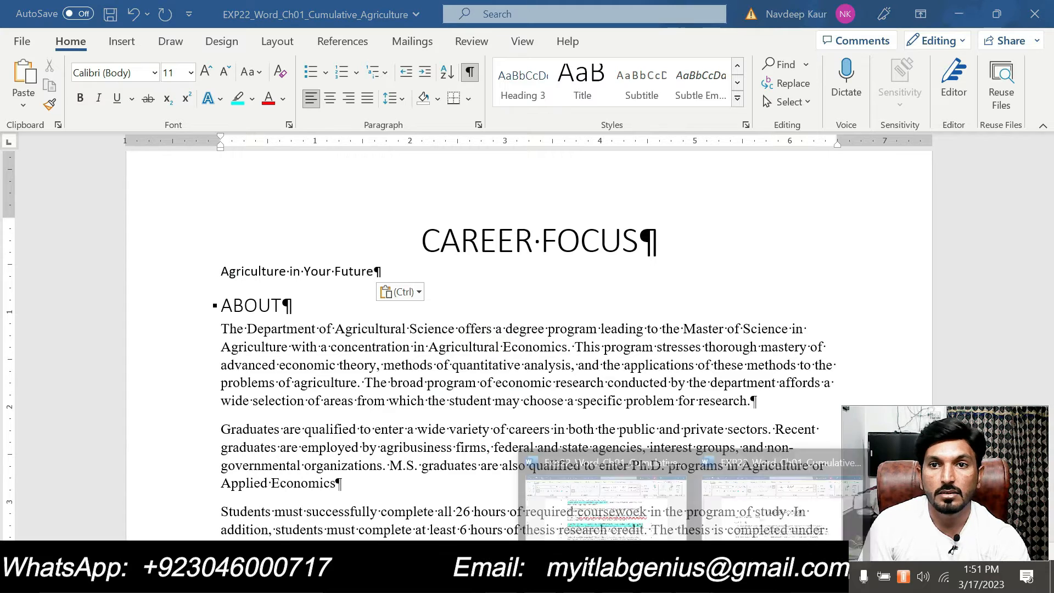
# - In the instructions document, remove the turquoise highlight from step 4 and highlight the whole step 5 instruction in turquoise
pyautogui.click(631, 494)
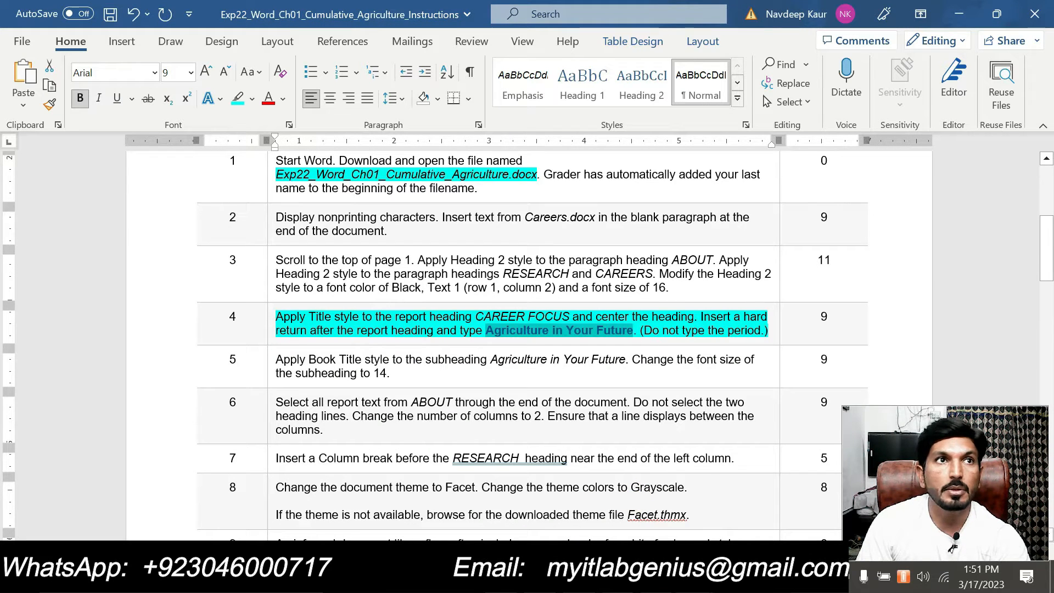
pyautogui.moveTo(768, 330); pyautogui.dragTo(298, 322)
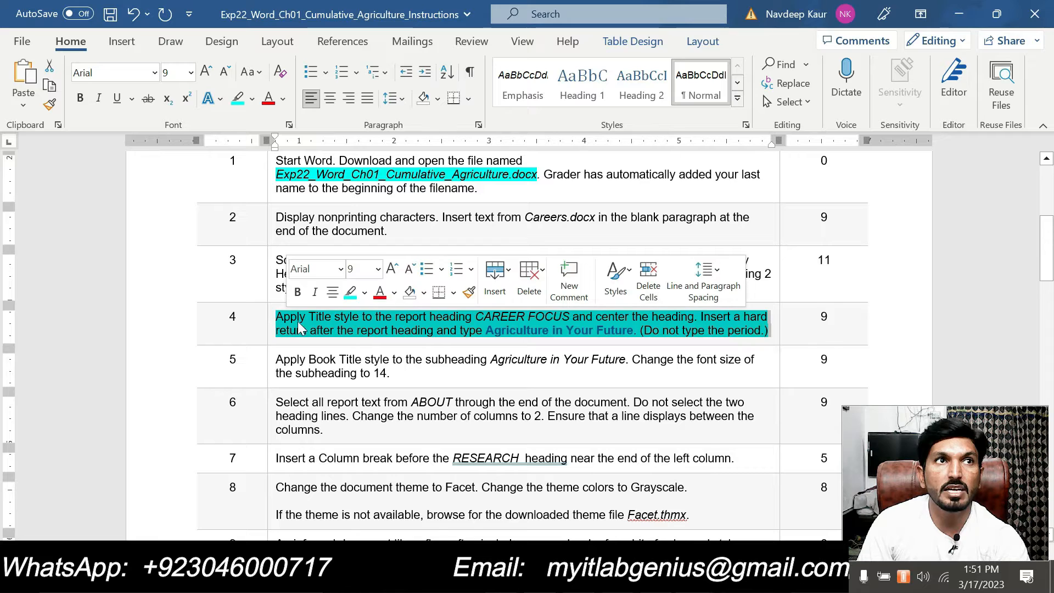
pyautogui.click(350, 293)
pyautogui.scroll(-1, 527, 345)
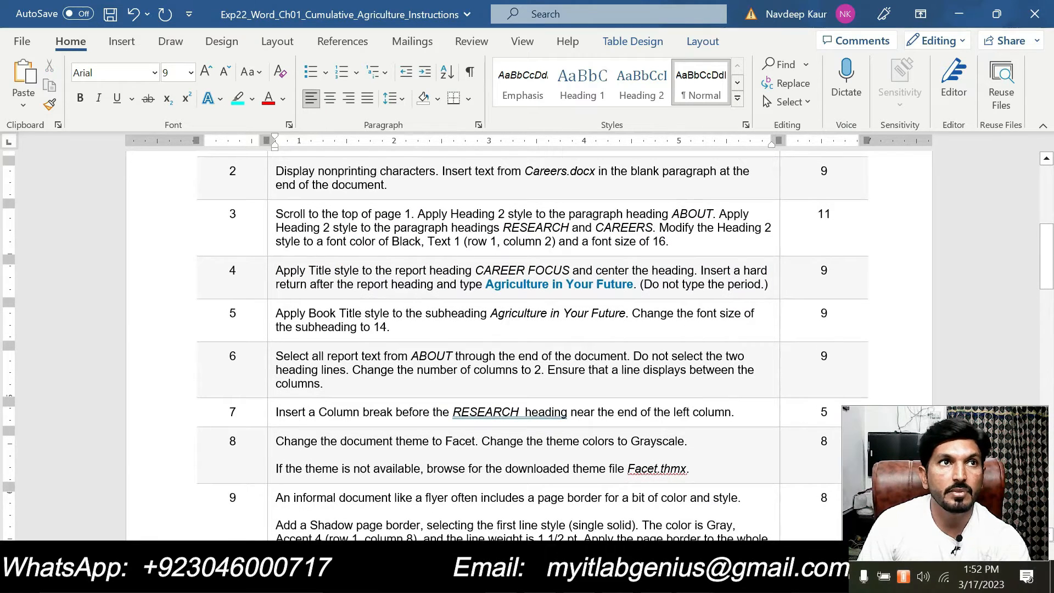
pyautogui.click(270, 312)
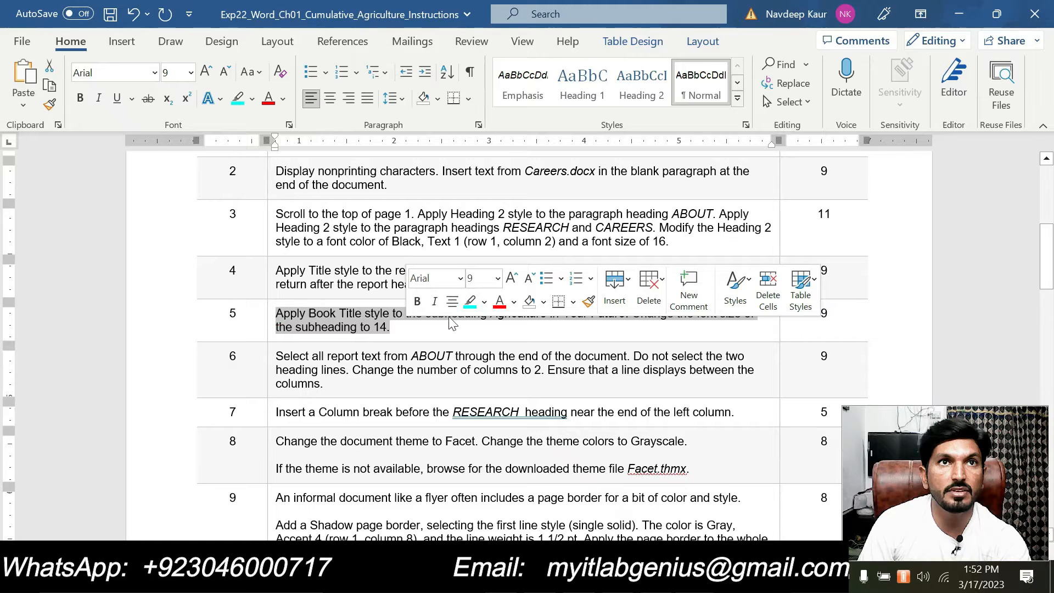
pyautogui.click(465, 303)
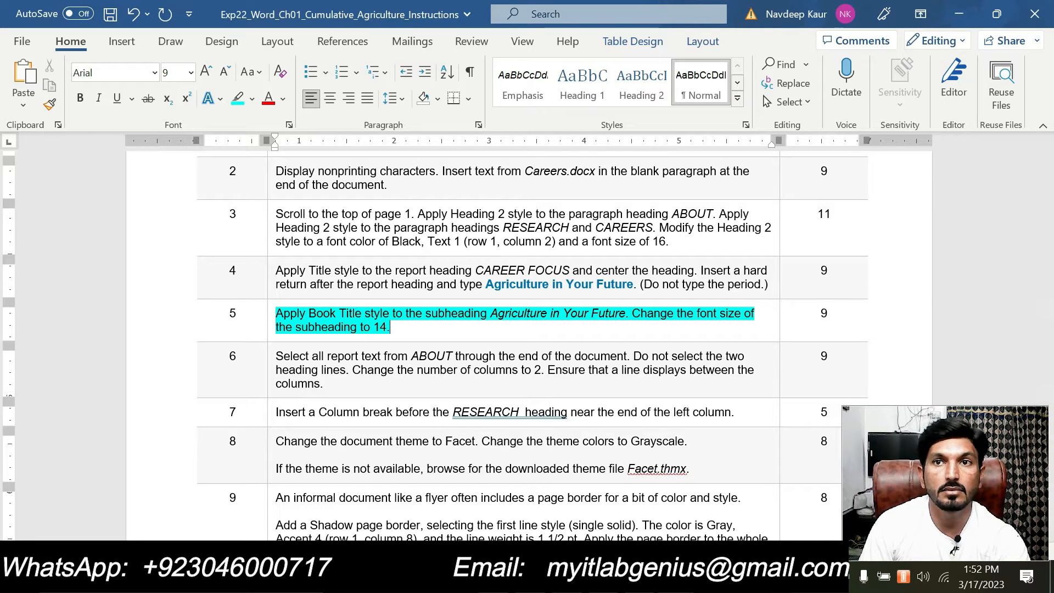
# - In the report, apply the Book Title style to the whole subheading Agriculture in Your Future and set its font size to 14
pyautogui.click(716, 509)
pyautogui.click(273, 270)
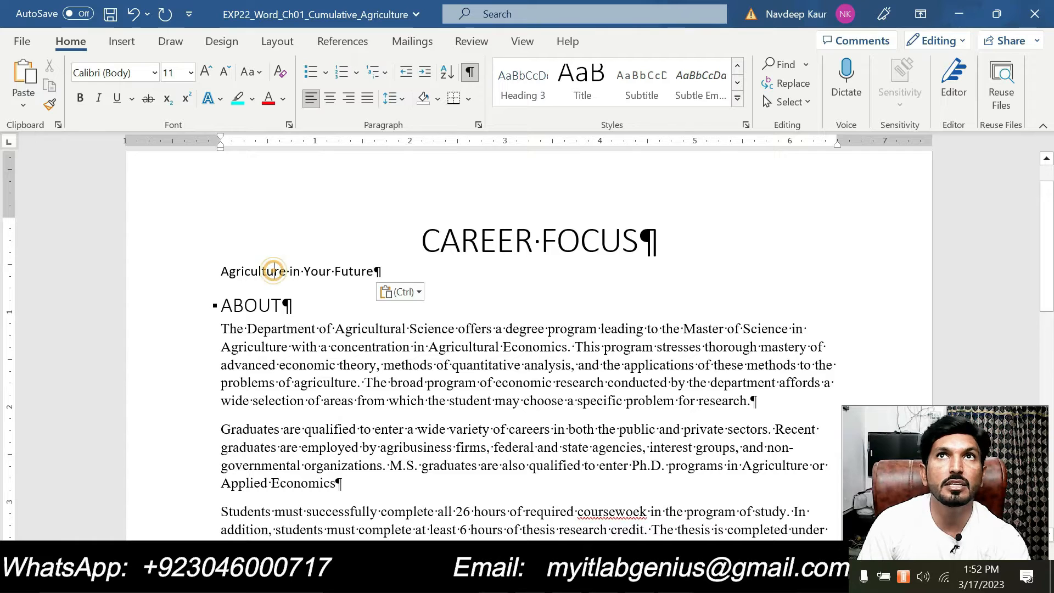
pyautogui.click(739, 104)
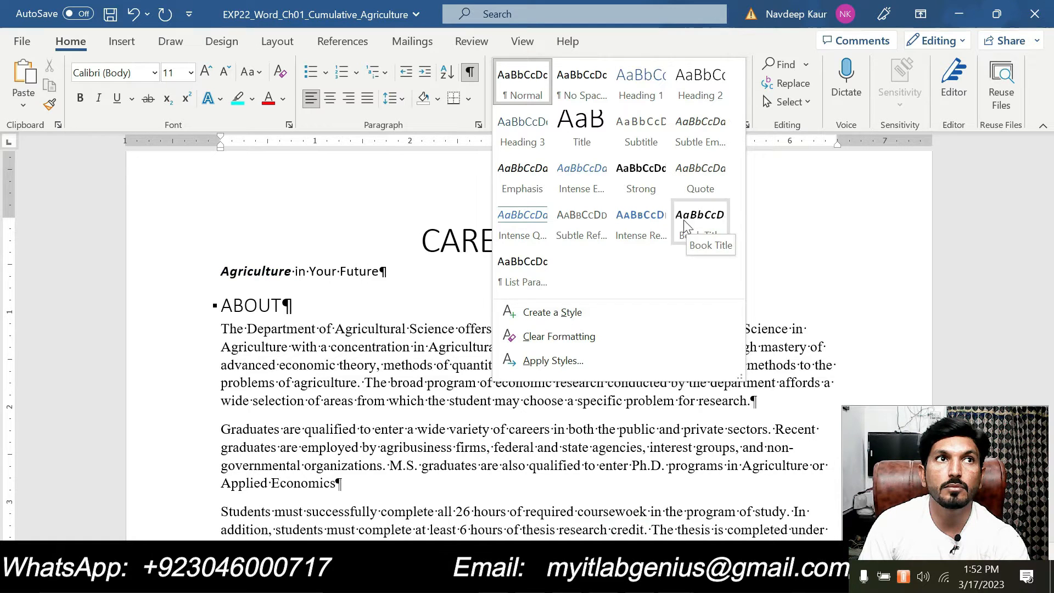
pyautogui.click(276, 271)
pyautogui.moveTo(224, 264); pyautogui.dragTo(382, 272)
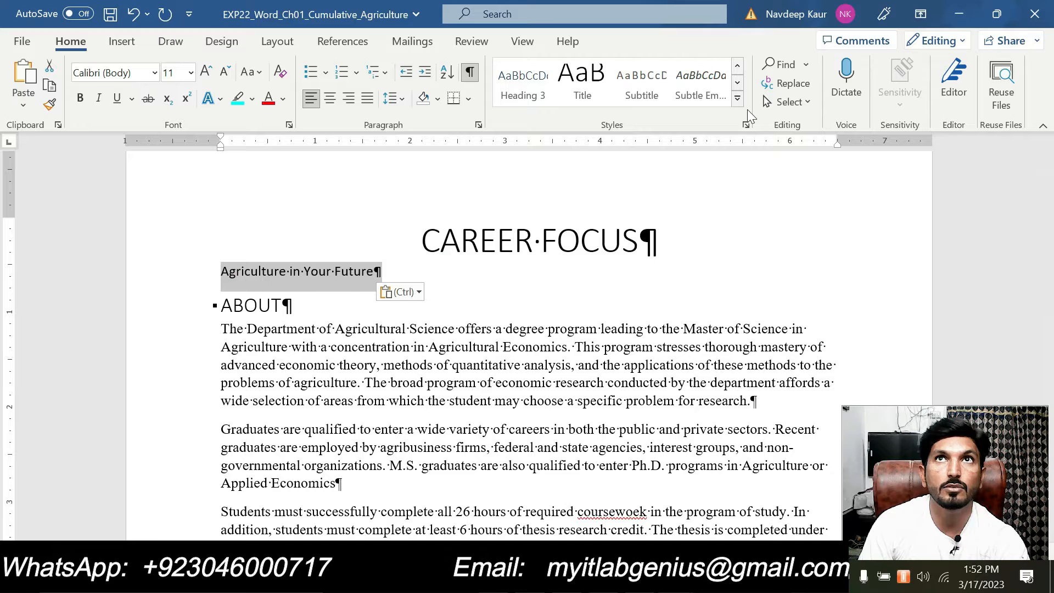
pyautogui.click(737, 99)
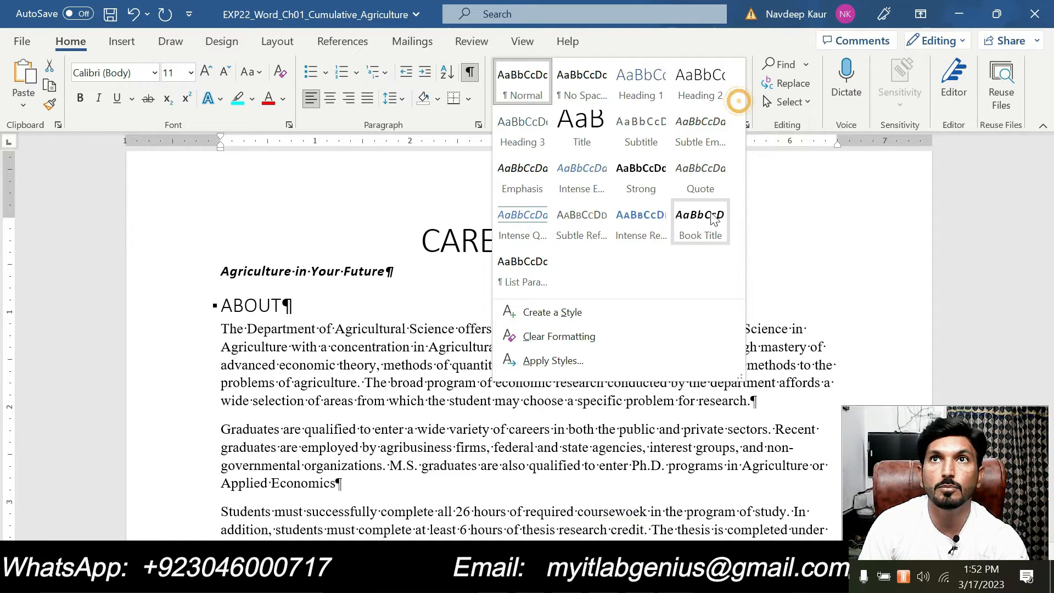
pyautogui.click(681, 220)
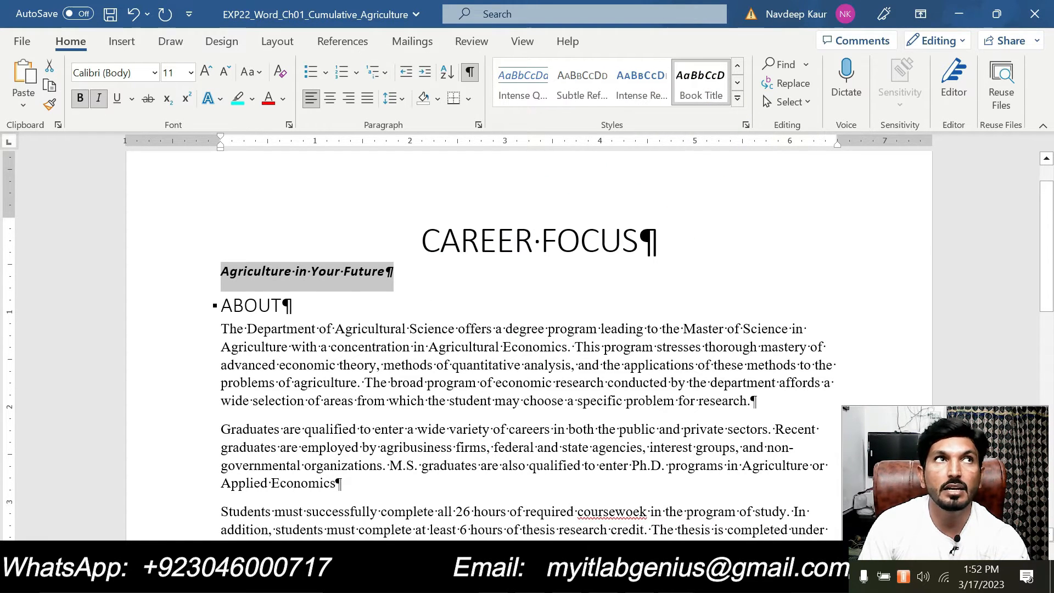
pyautogui.click(191, 73)
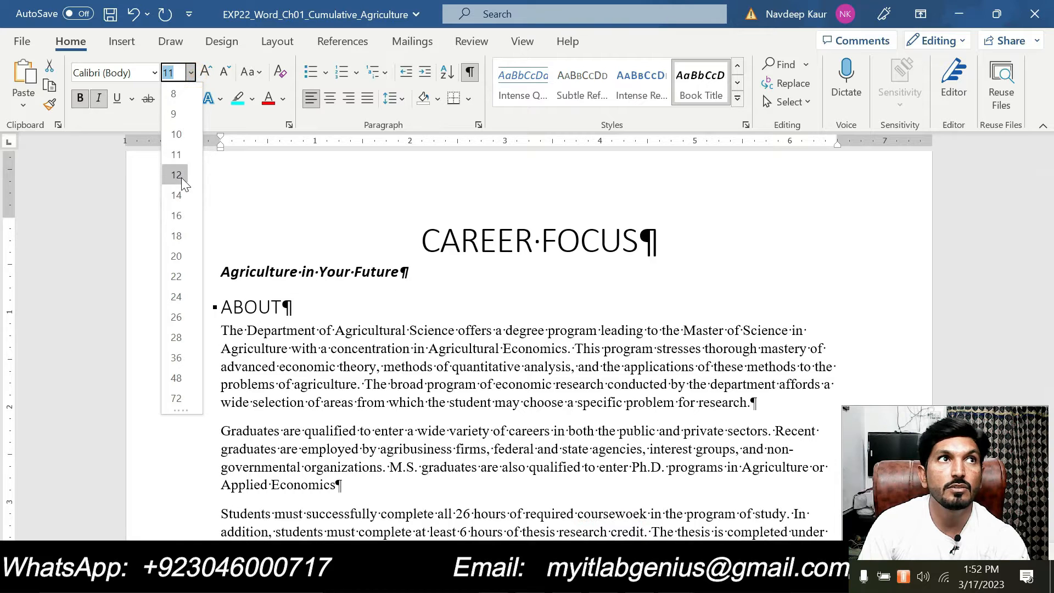
pyautogui.click(176, 194)
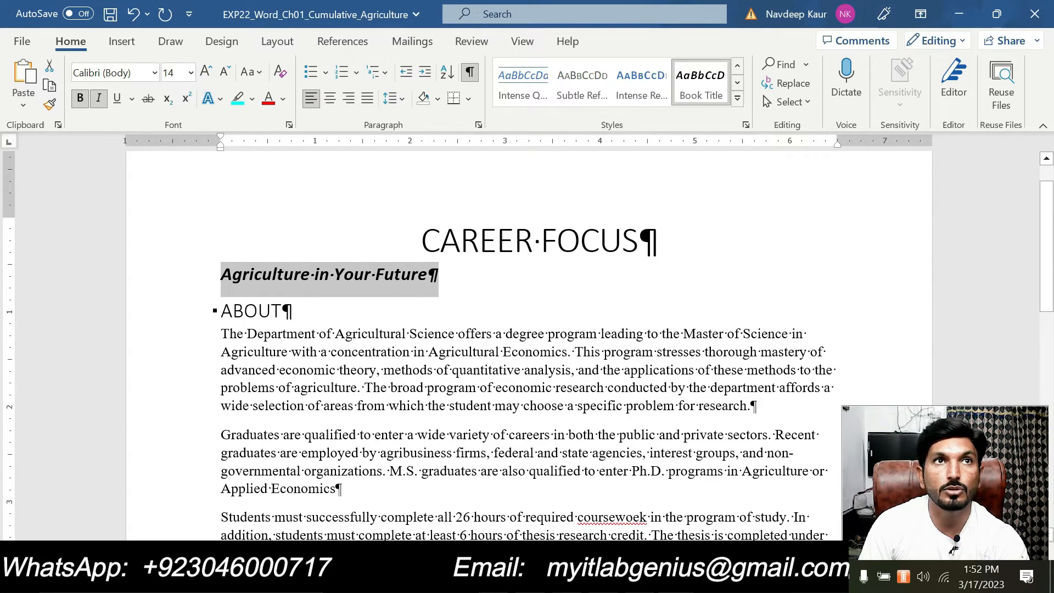
# - In the instructions document, remove the turquoise highlight from step 5 and highlight the whole step 6 instruction in turquoise
pyautogui.click(674, 576)
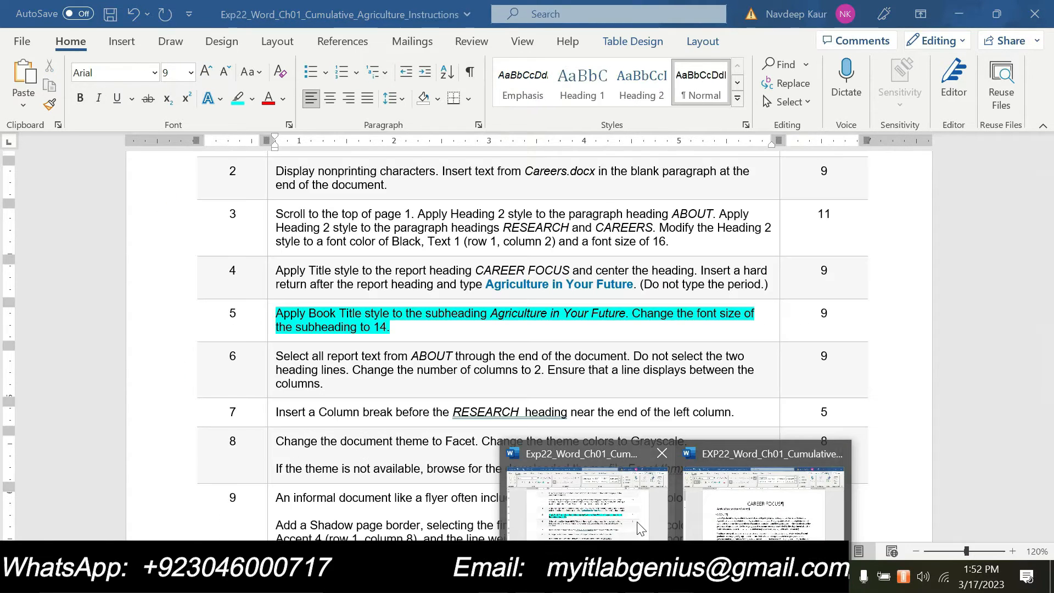
pyautogui.click(637, 521)
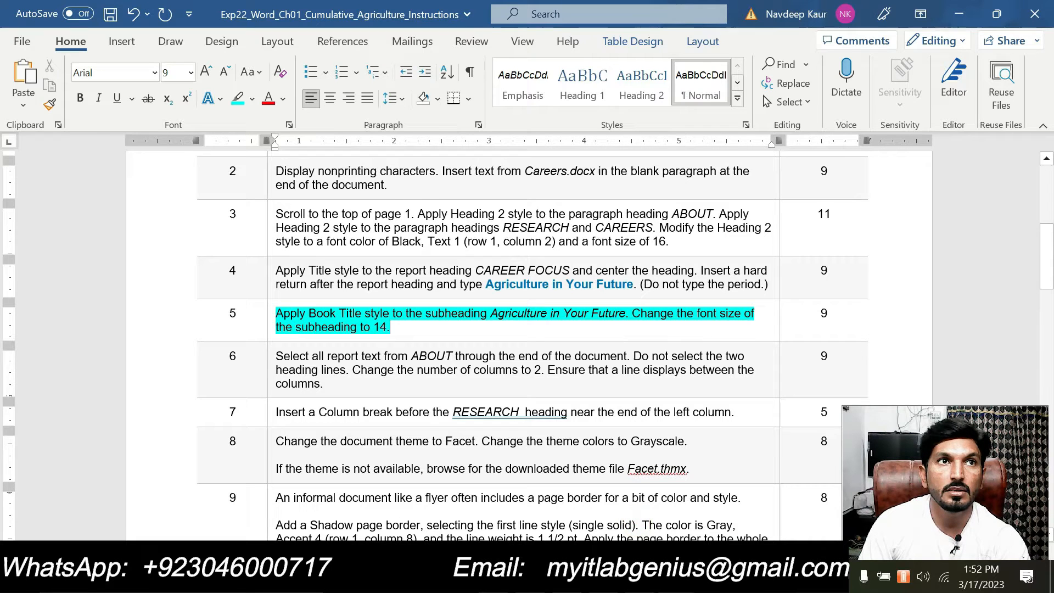
pyautogui.moveTo(308, 313)
pyautogui.mouseDown()
pyautogui.moveTo(401, 331)
pyautogui.moveTo(277, 314)
pyautogui.mouseUp()
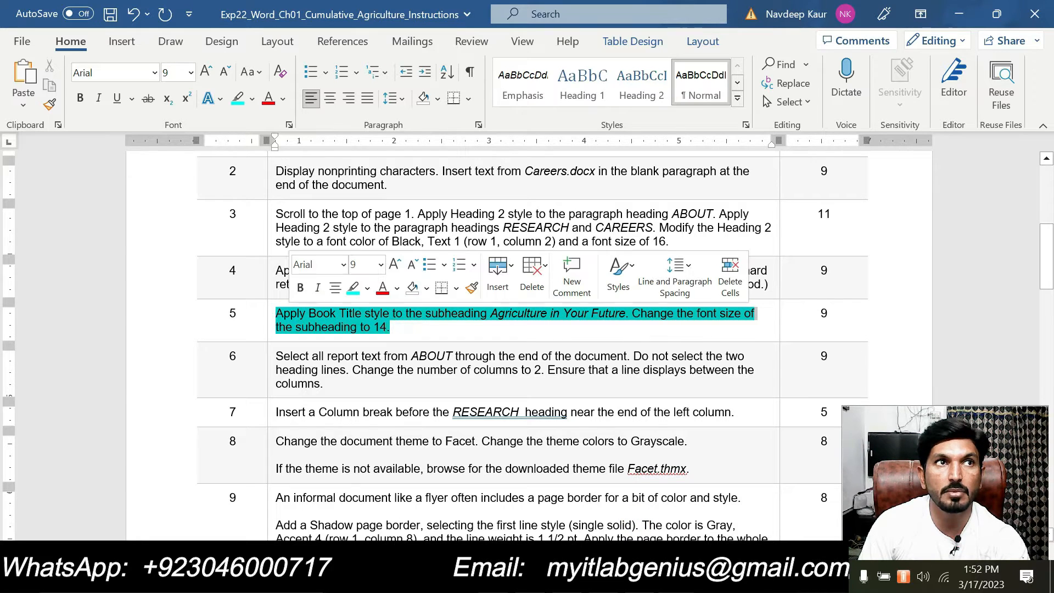
pyautogui.click(354, 292)
pyautogui.scroll(-1, 354, 293)
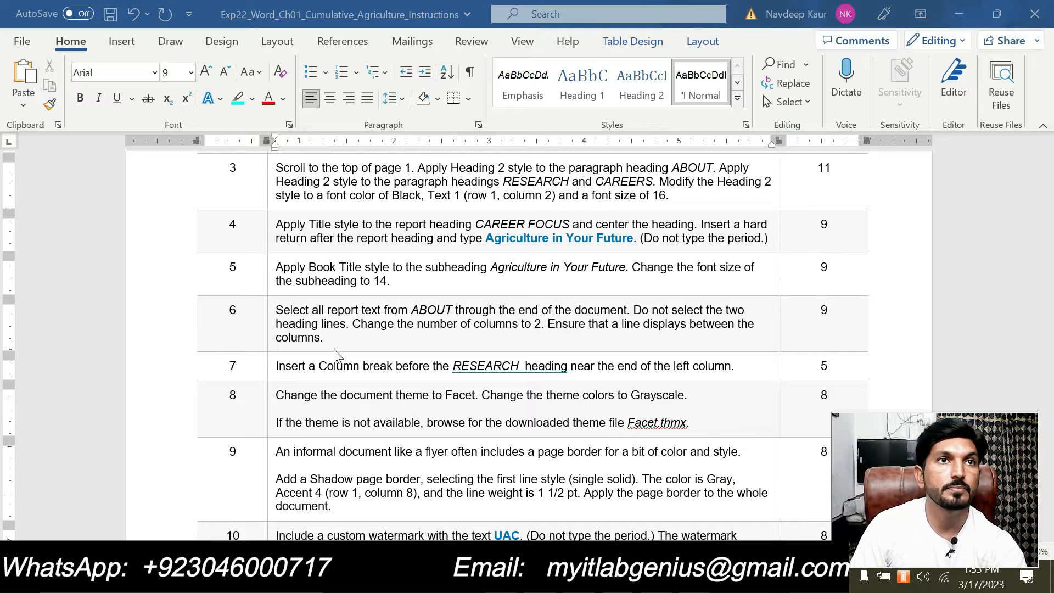
pyautogui.click(332, 339)
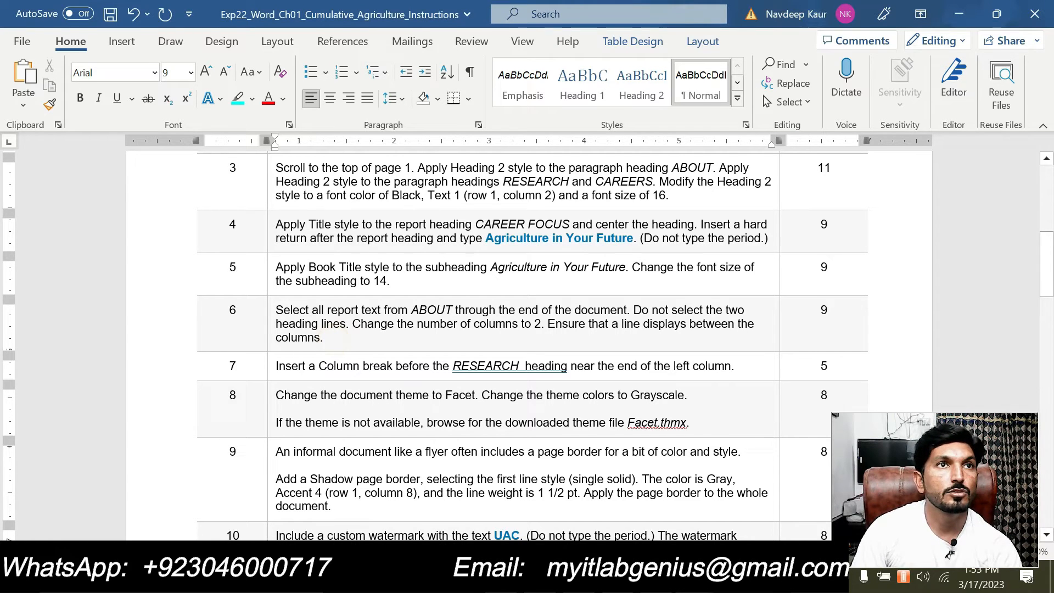
pyautogui.moveTo(338, 333); pyautogui.dragTo(275, 310)
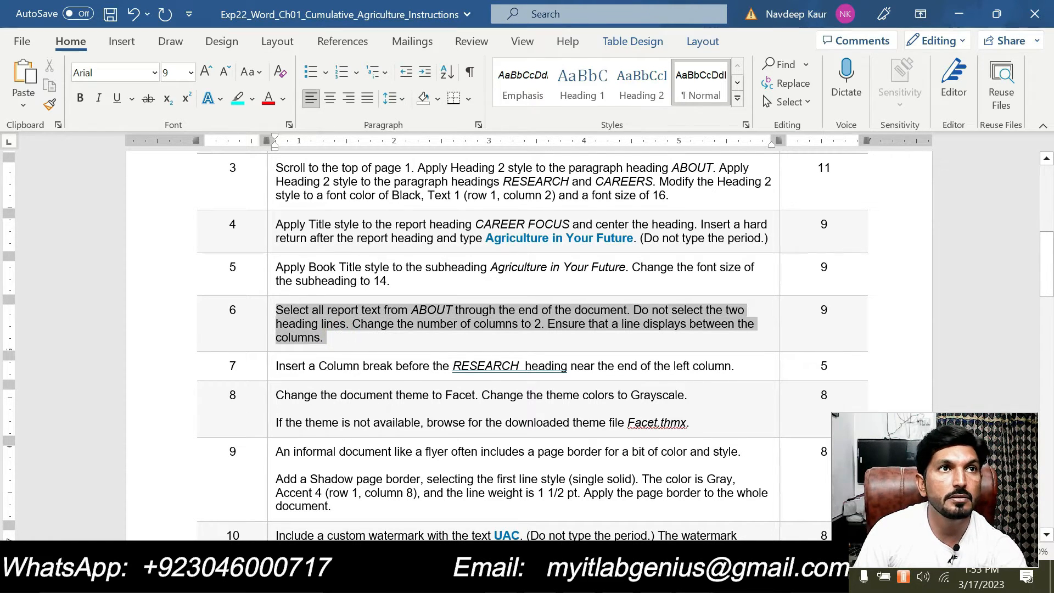
pyautogui.click(345, 282)
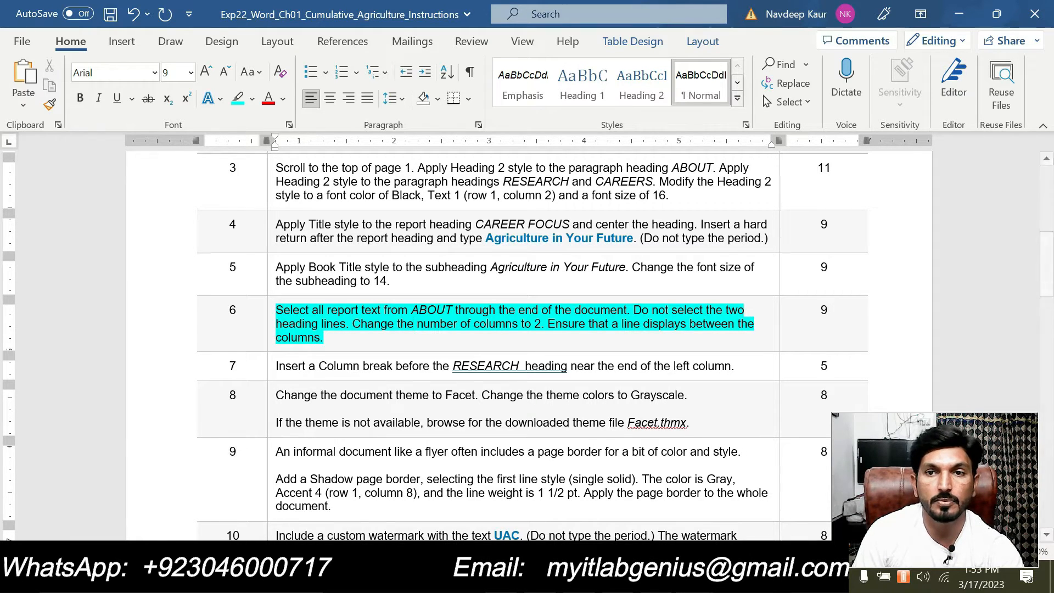
# - Switch to the EXP22_Word_Ch01_Cumulative_Agriculture report document
pyautogui.click(694, 576)
pyautogui.click(730, 507)
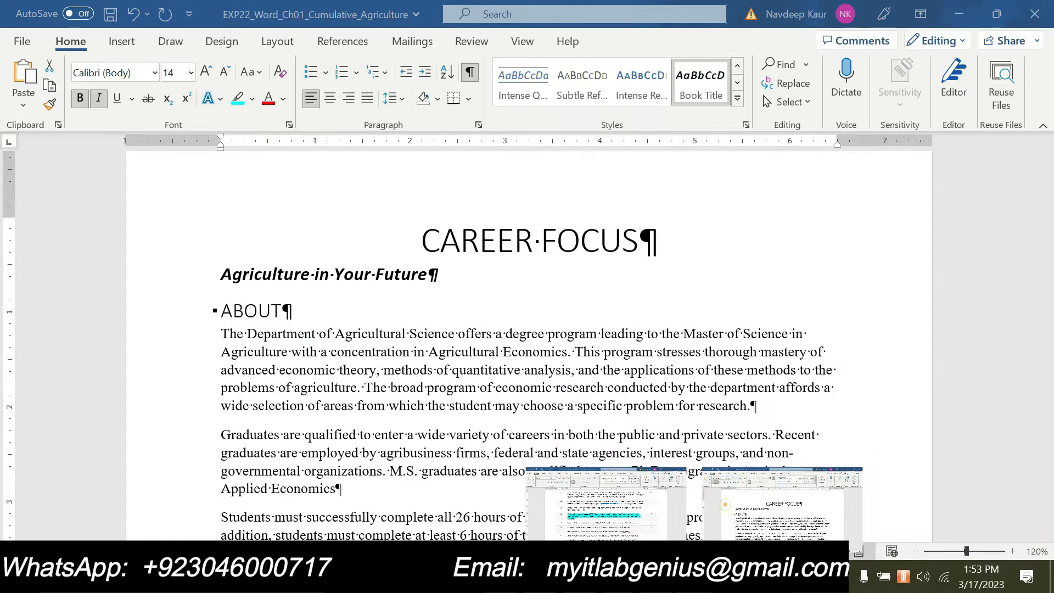
pyautogui.moveTo(220, 311); pyautogui.dragTo(482, 336)
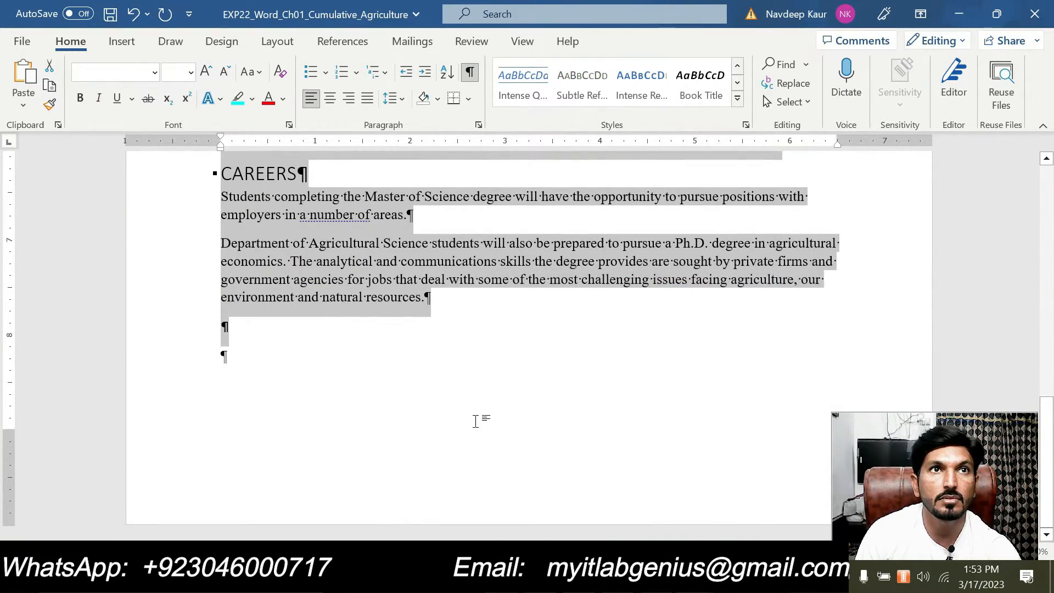
pyautogui.click(358, 380)
pyautogui.scroll(10, 354, 379)
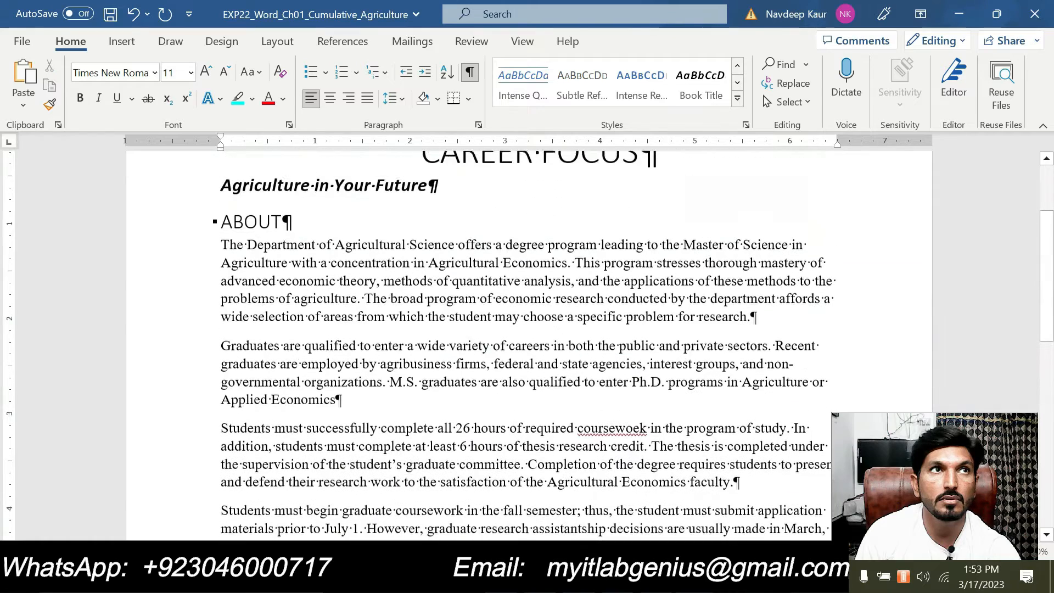
pyautogui.moveTo(220, 222); pyautogui.dragTo(319, 246)
pyautogui.click(235, 232)
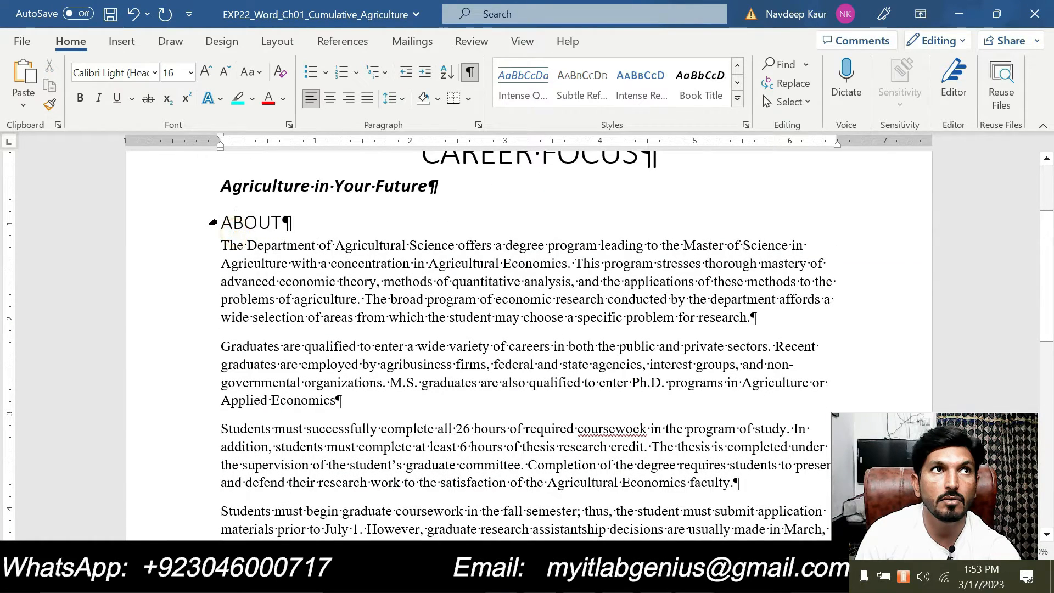
# - Format all report text from the ABOUT heading through the end of the document in two columns with a line between
pyautogui.moveTo(220, 222); pyautogui.dragTo(365, 549)
pyautogui.scroll(15, 433, 407)
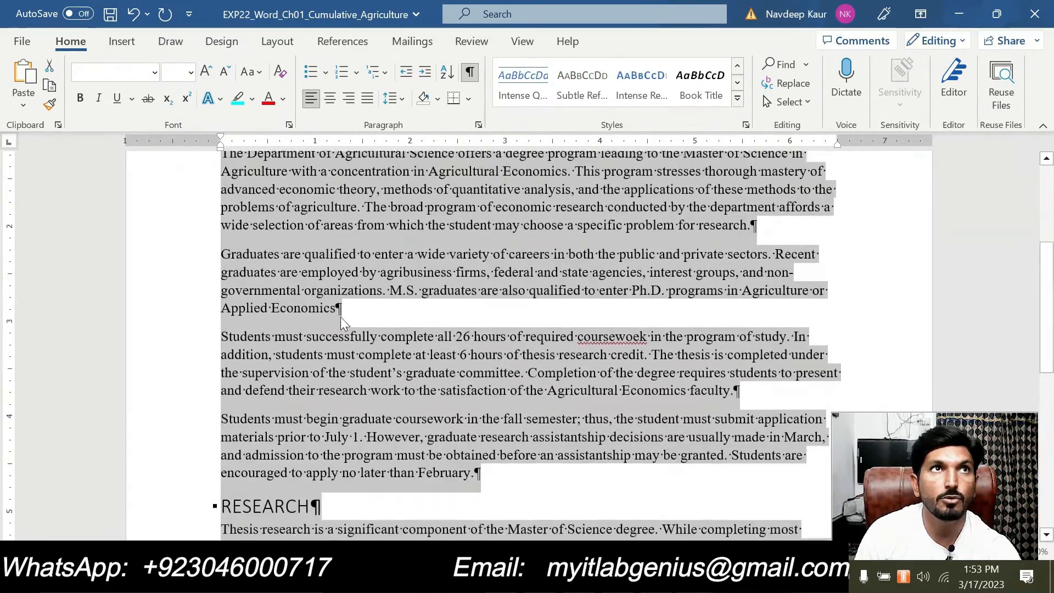
pyautogui.click(278, 41)
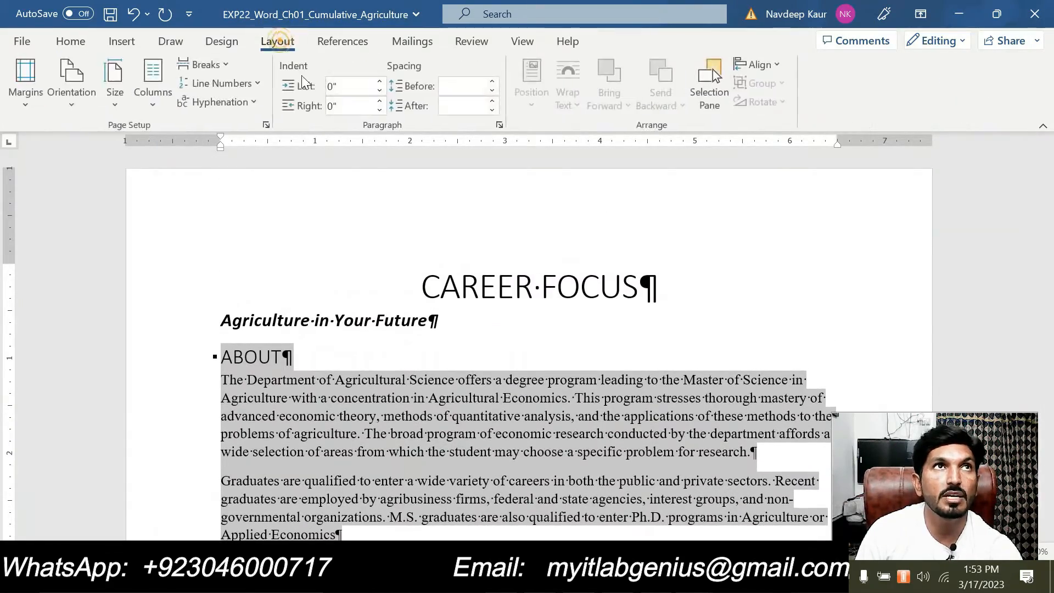
pyautogui.click(152, 104)
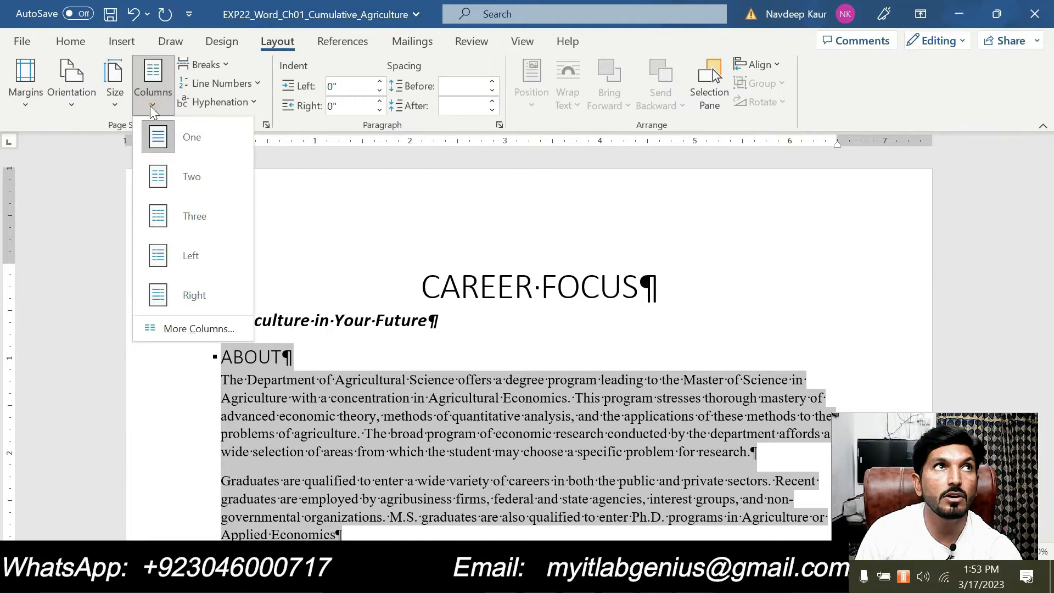
pyautogui.click(198, 332)
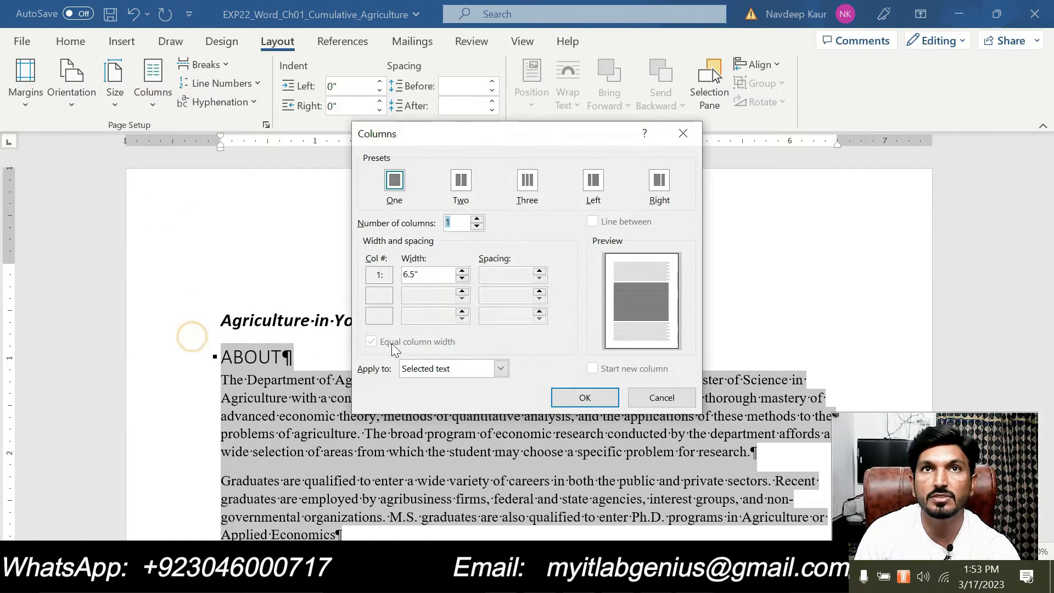
pyautogui.click(460, 181)
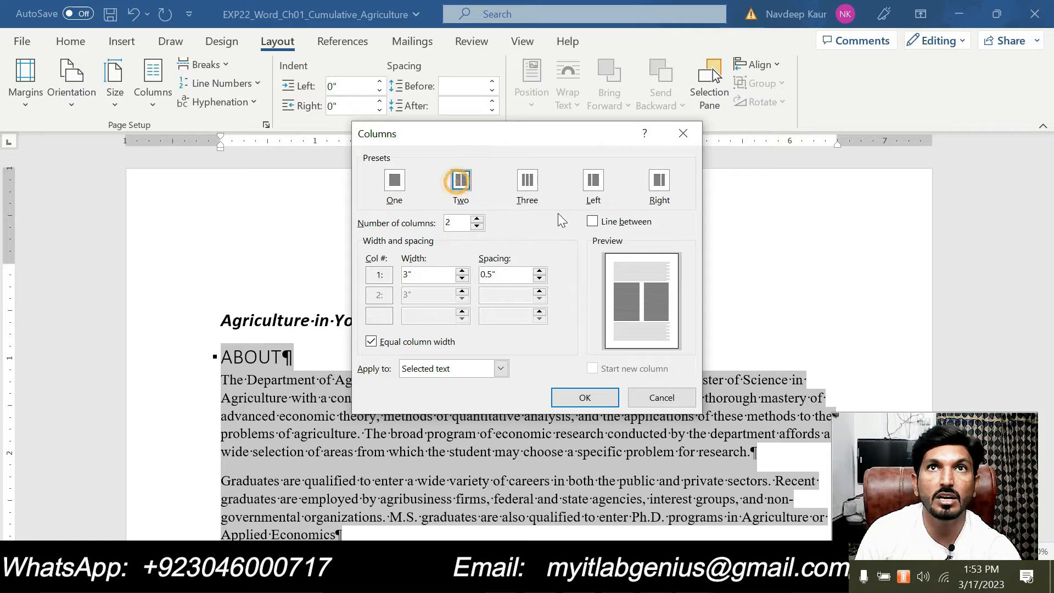
pyautogui.click(593, 222)
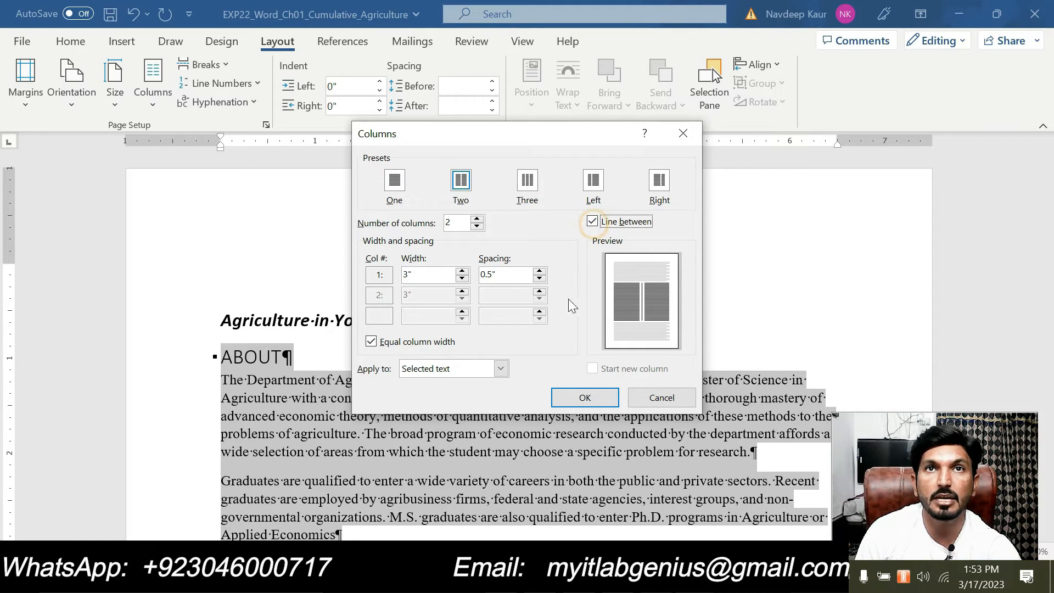
pyautogui.click(555, 400)
pyautogui.scroll(-5, 450, 409)
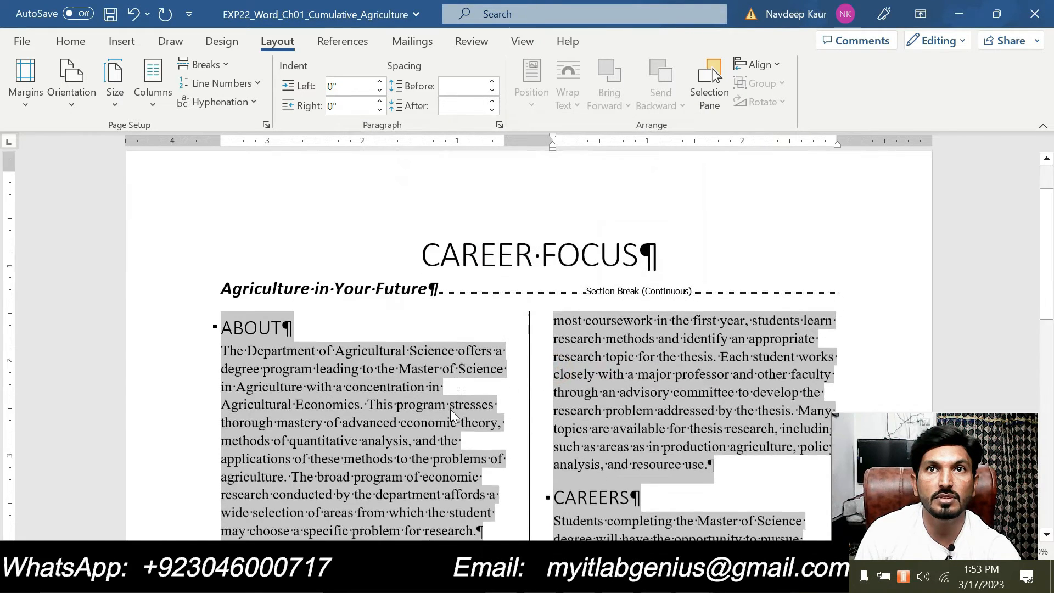
pyautogui.scroll(4, 449, 410)
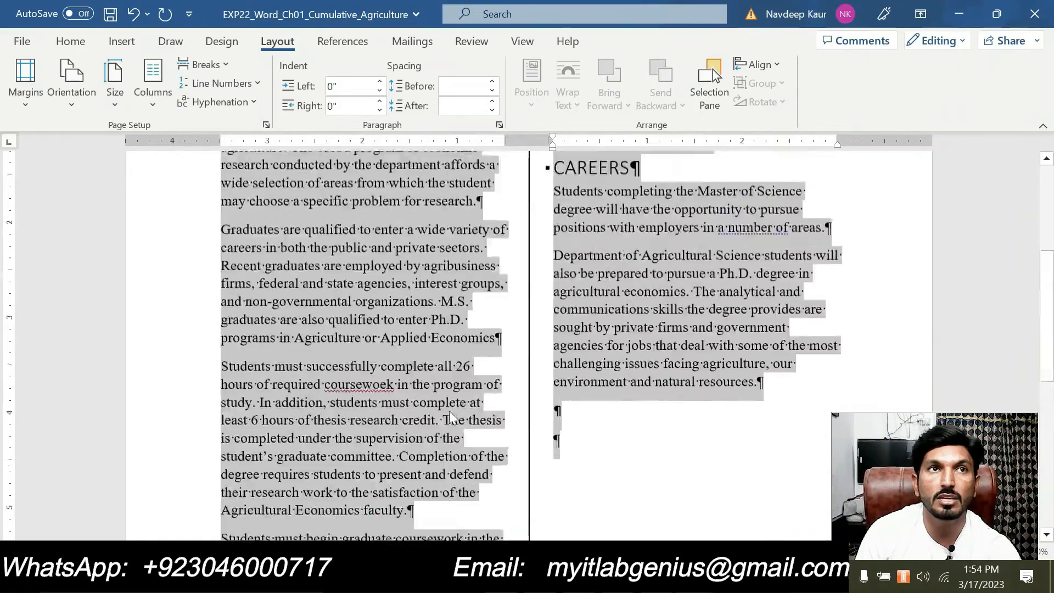
pyautogui.scroll(2, 448, 410)
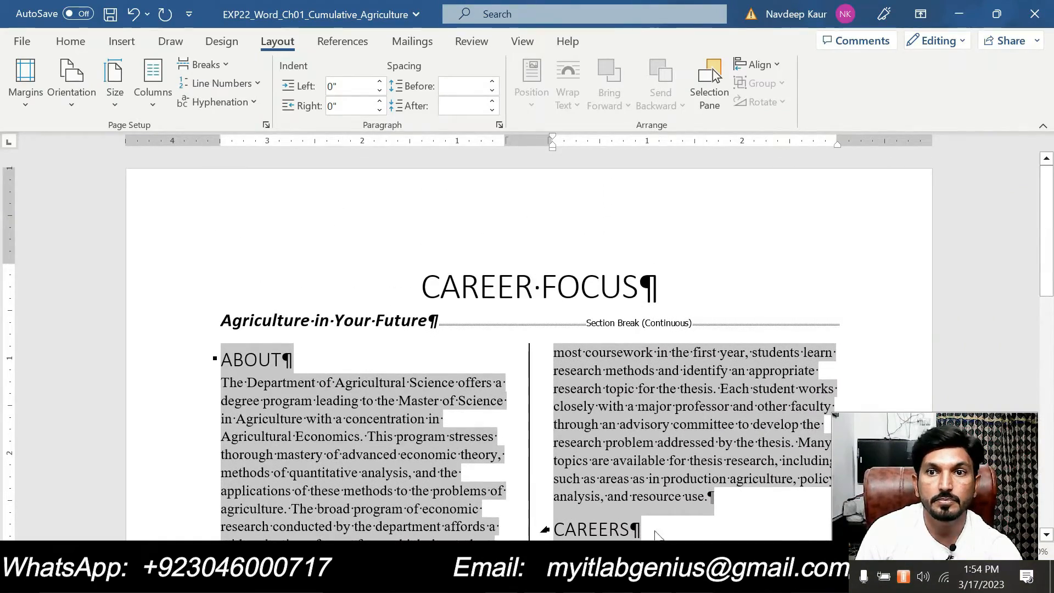
# - In the instructions document, remove the turquoise highlight from step 6 and highlight the step 7 instruction in turquoise
pyautogui.moveTo(734, 581)
pyautogui.click(632, 523)
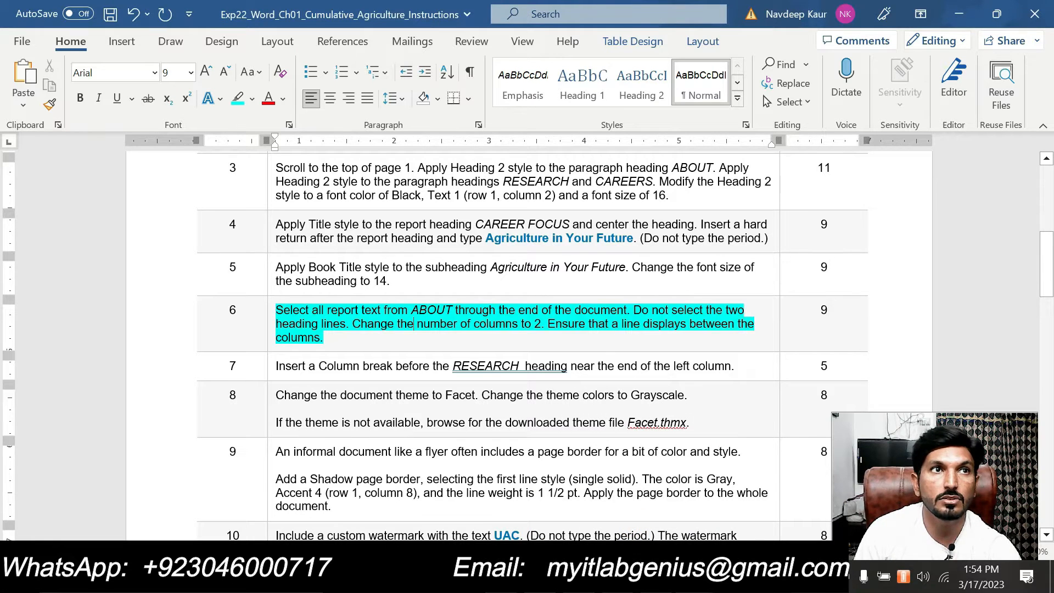
pyautogui.tripleClick(329, 337)
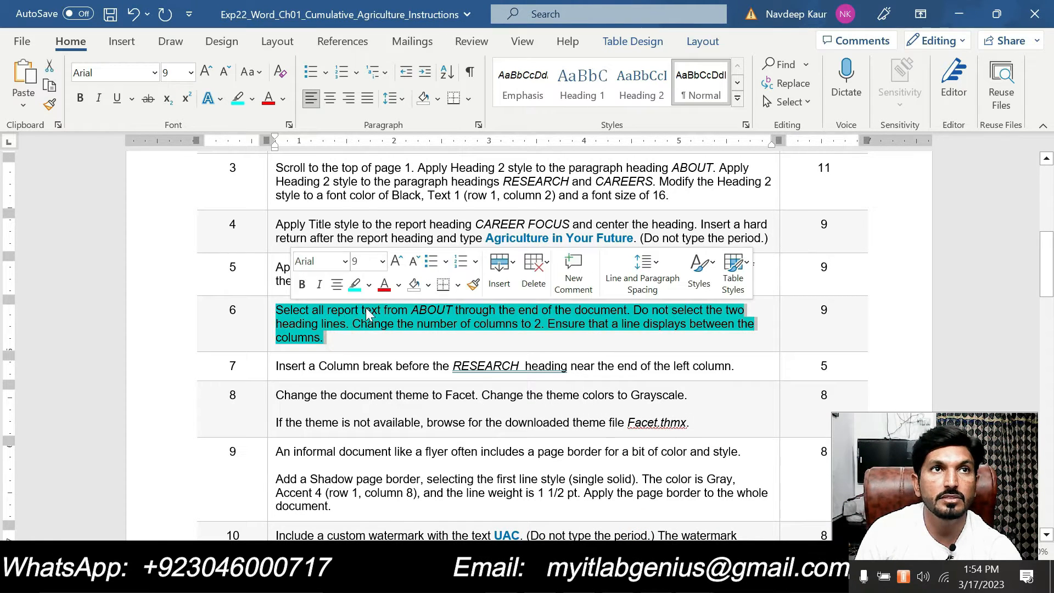
pyautogui.click(355, 283)
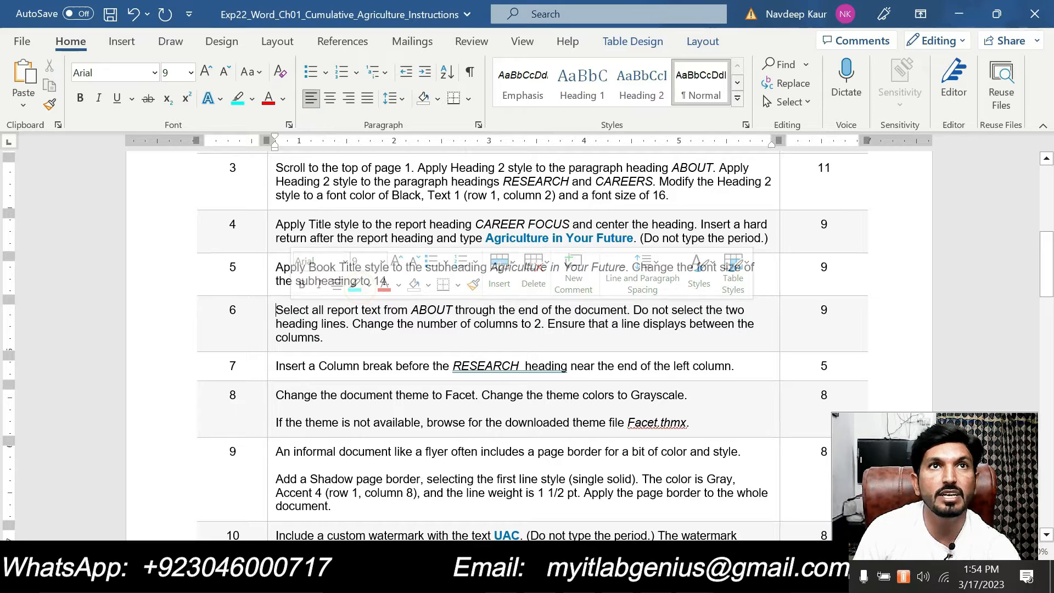
pyautogui.moveTo(276, 368); pyautogui.dragTo(730, 369)
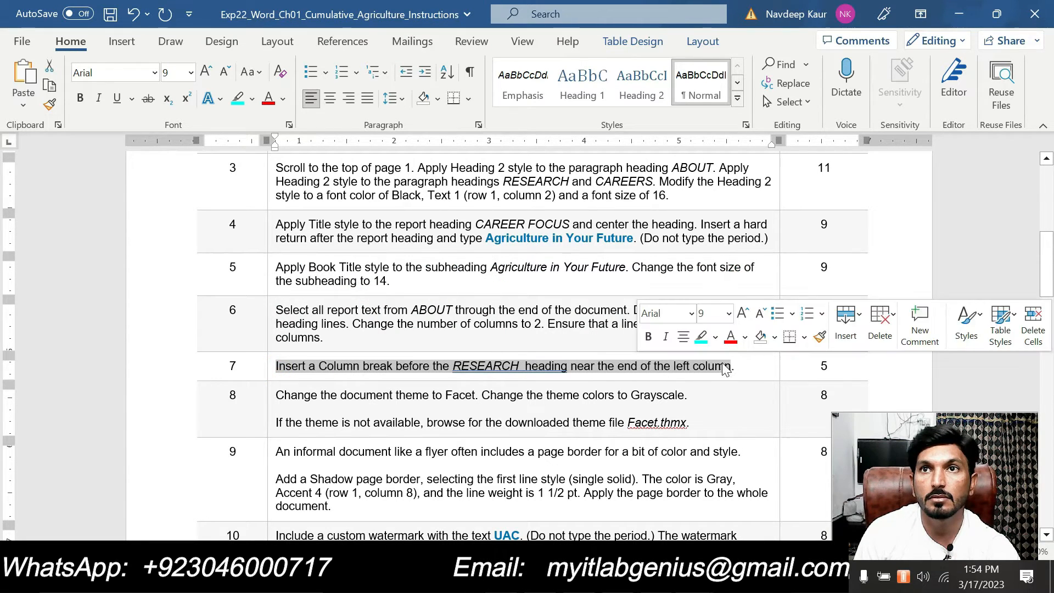
pyautogui.click(698, 337)
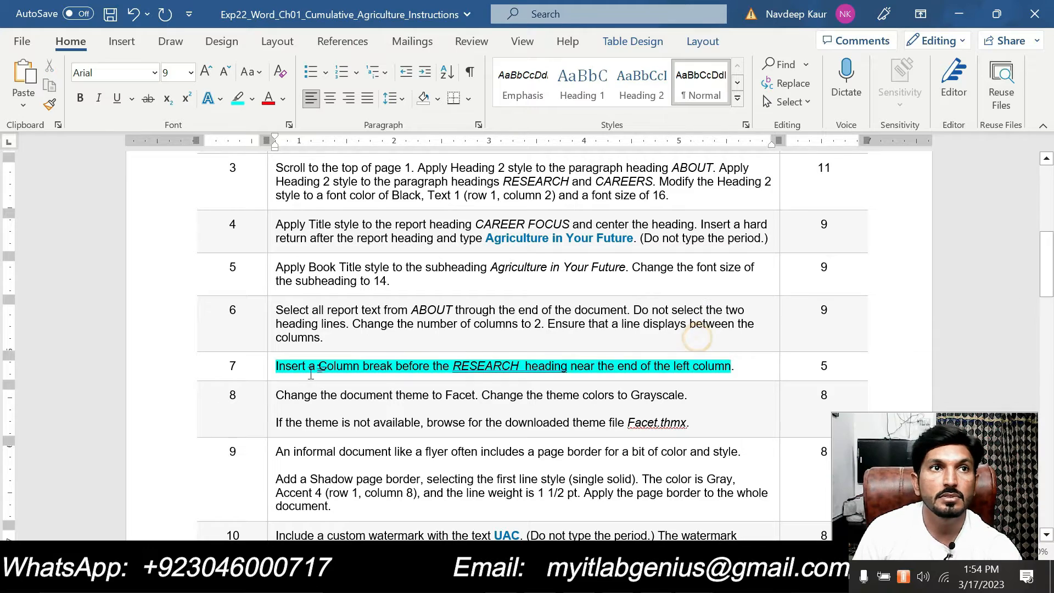
pyautogui.scroll(-10, 313, 386)
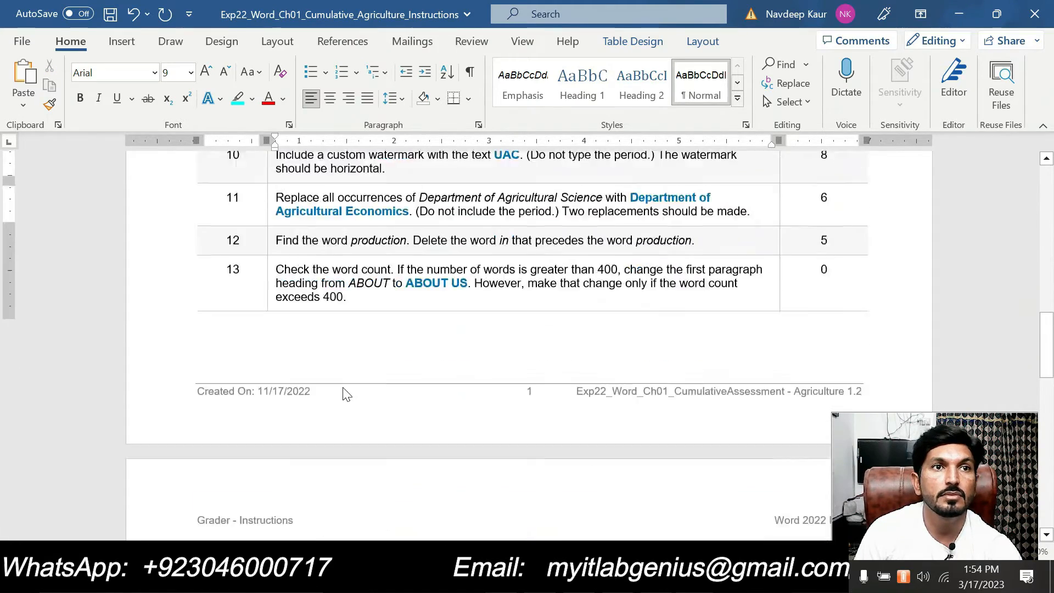
pyautogui.scroll(-3, 342, 386)
pyautogui.scroll(12, 347, 392)
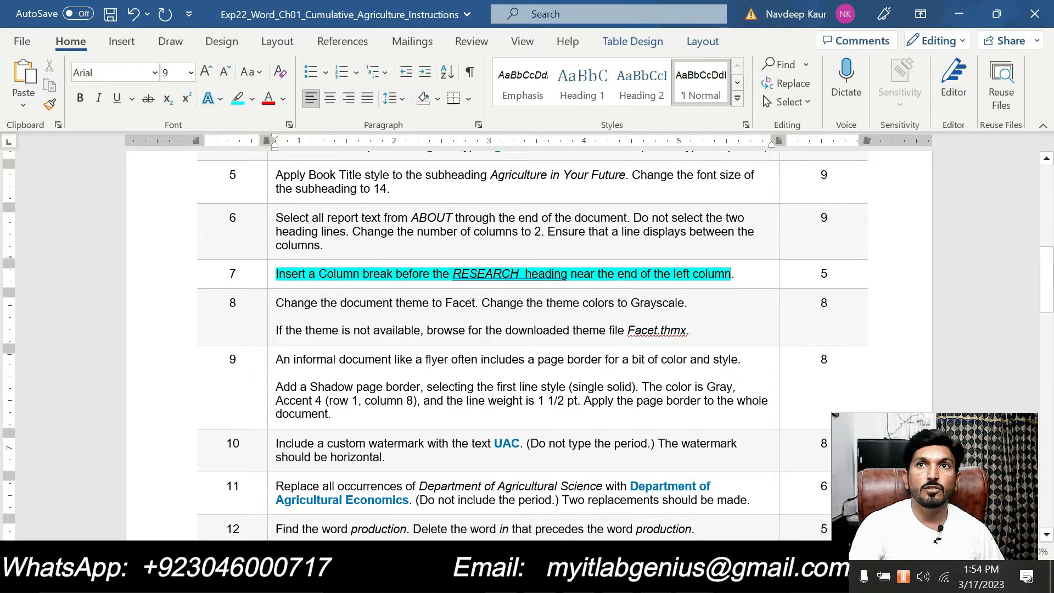
# - In the report, insert a Column break before the RESEARCH heading near the end of the first column
pyautogui.click(691, 578)
pyautogui.click(628, 517)
pyautogui.click(692, 577)
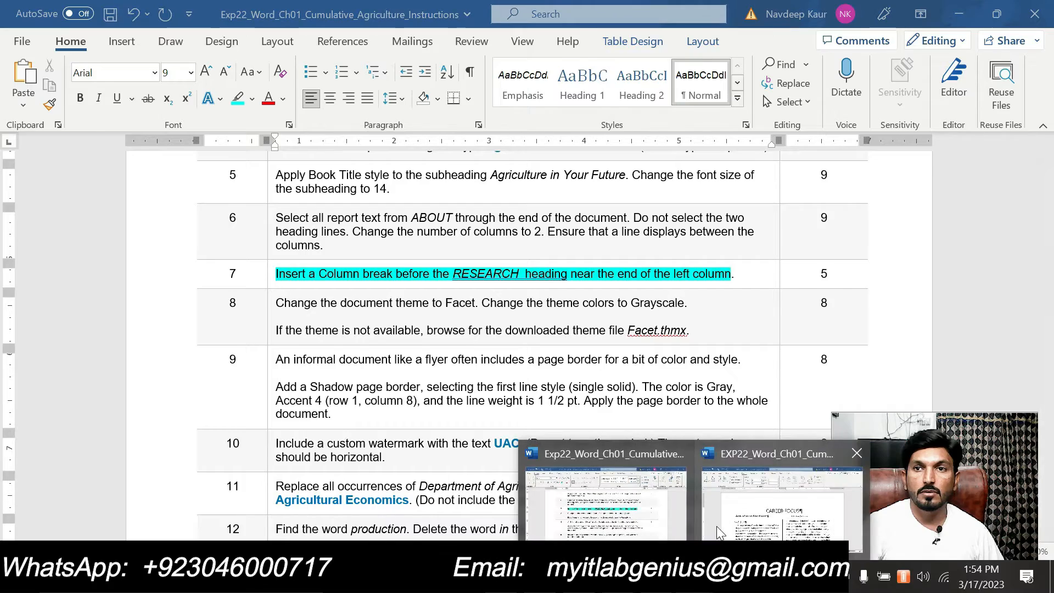
pyautogui.click(581, 505)
pyautogui.scroll(-10, 394, 409)
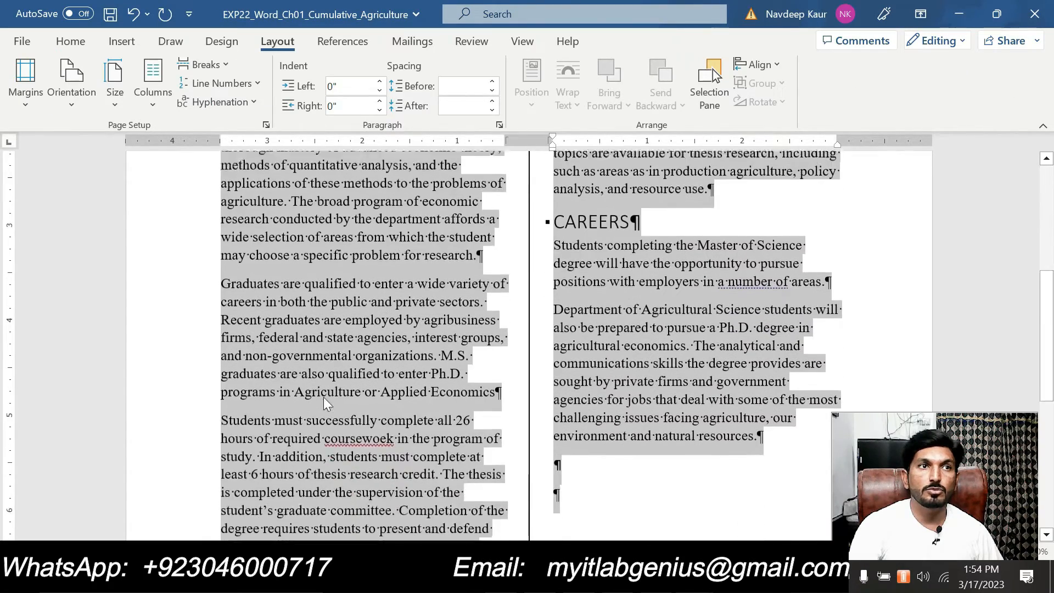
pyautogui.scroll(-4, 324, 399)
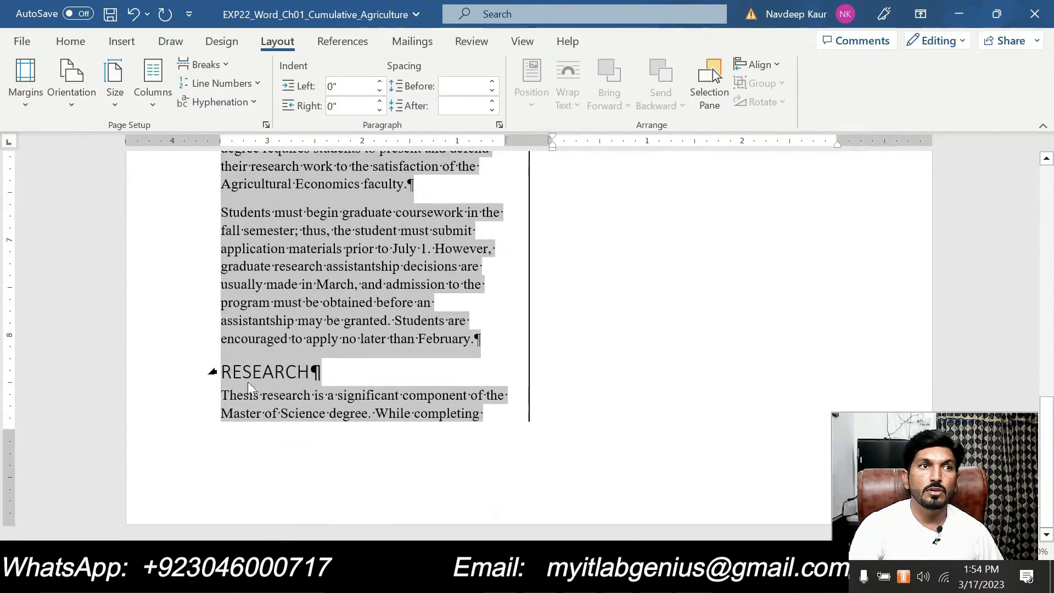
pyautogui.click(225, 368)
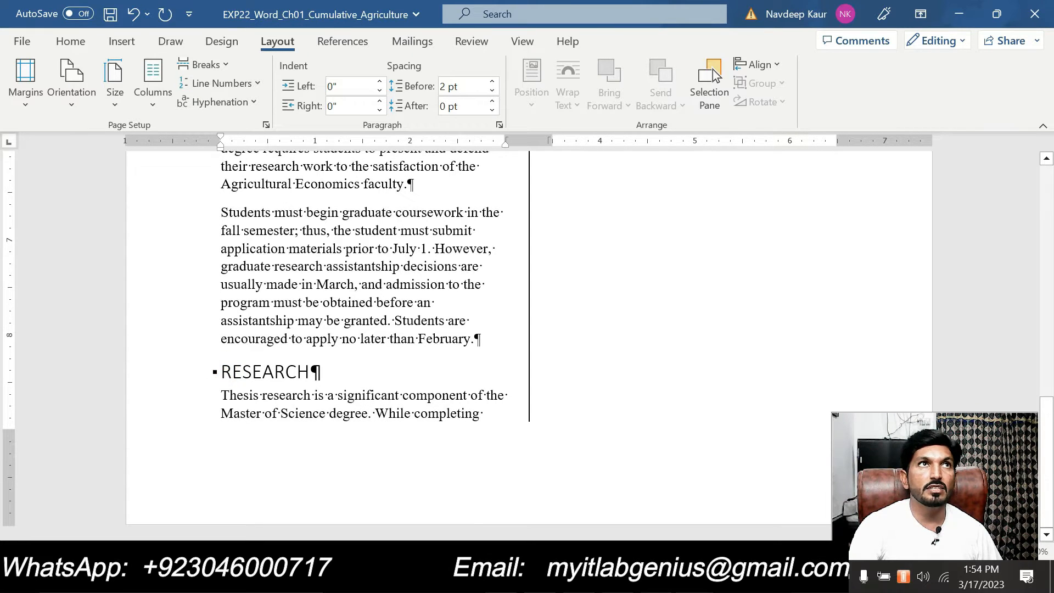
pyautogui.click(227, 69)
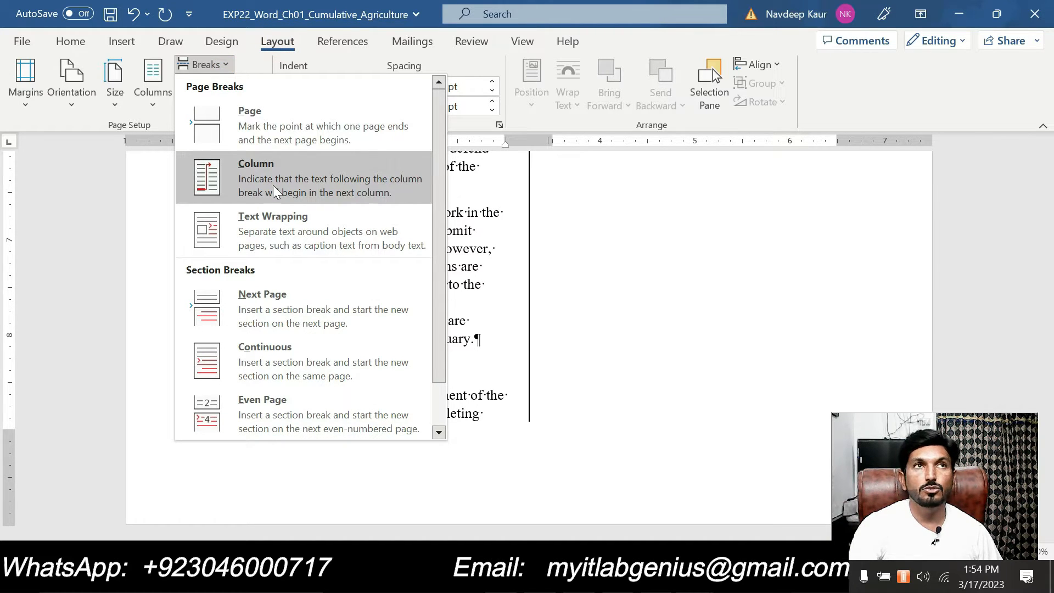
pyautogui.click(272, 186)
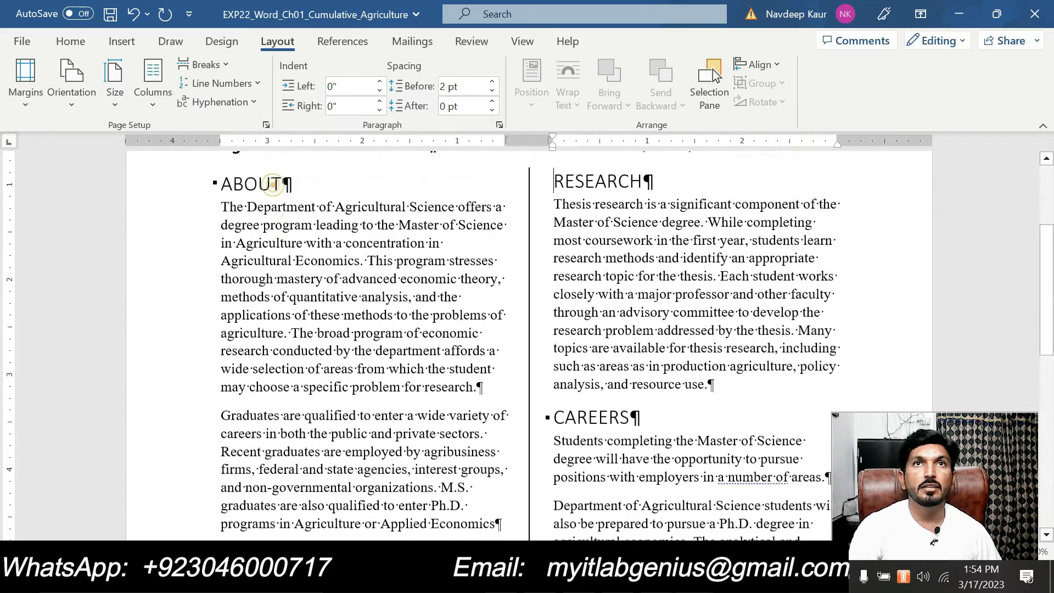
pyautogui.scroll(-4, 526, 340)
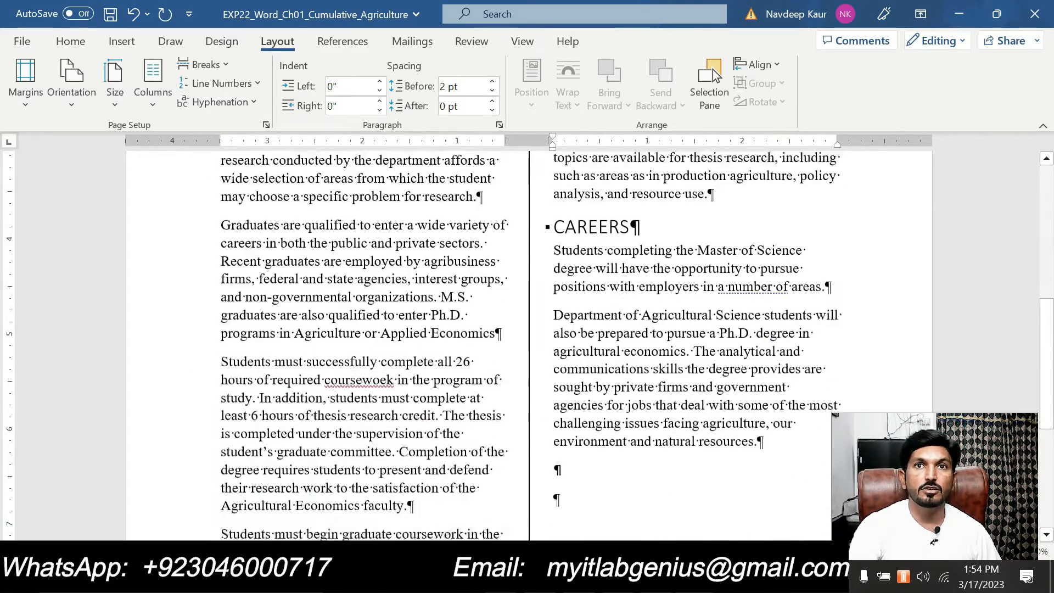
pyautogui.scroll(3, 526, 340)
pyautogui.scroll(4, 712, 69)
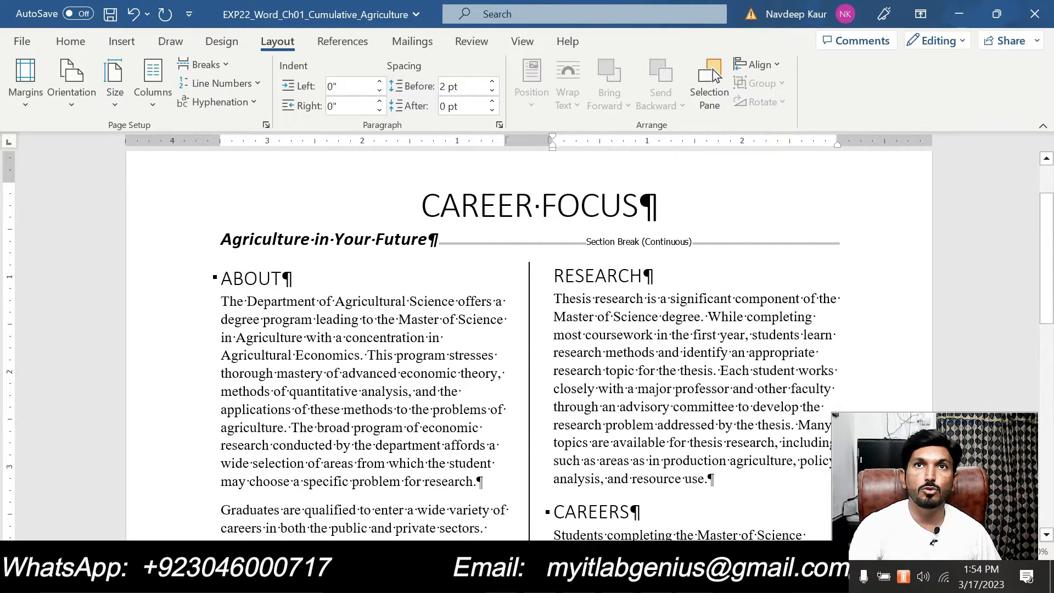
# - In the instructions document, remove the turquoise highlight from step 7 and highlight the step 8 theme instruction in turquoise
pyautogui.click(694, 576)
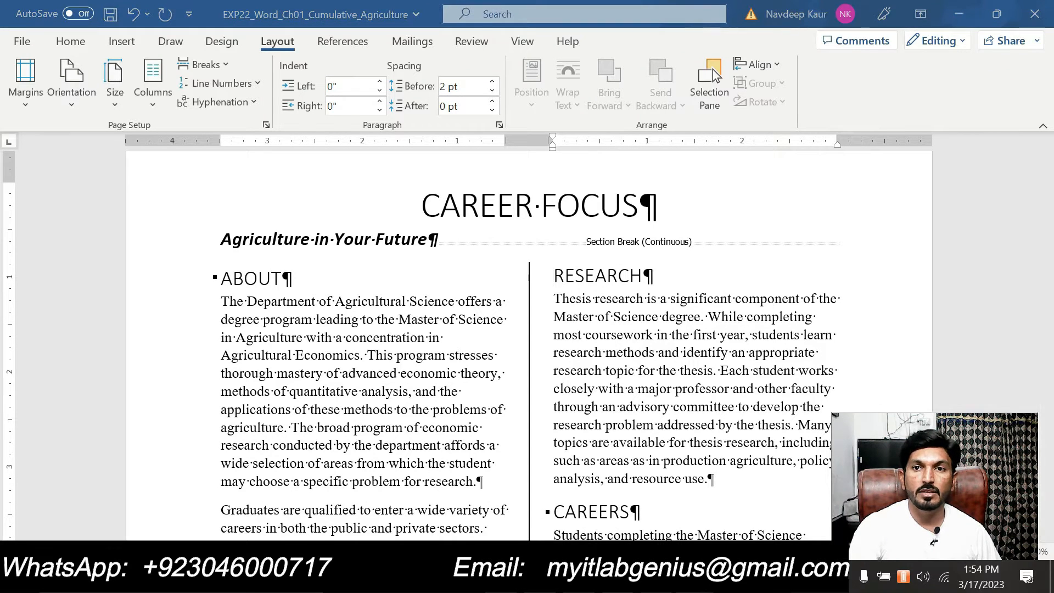
pyautogui.click(639, 527)
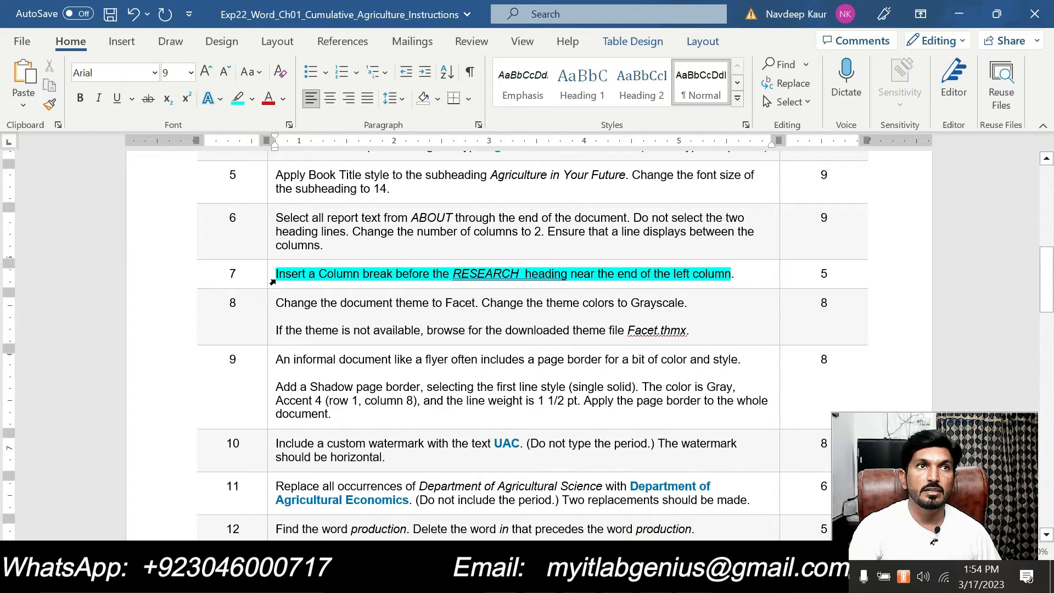
pyautogui.moveTo(276, 273); pyautogui.dragTo(730, 273)
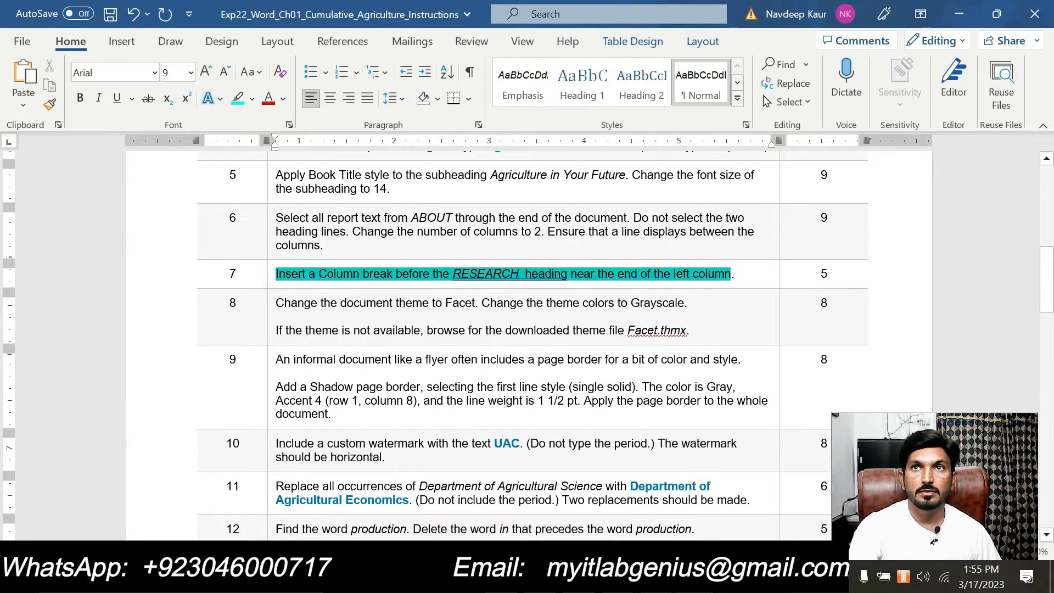
pyautogui.click(657, 248)
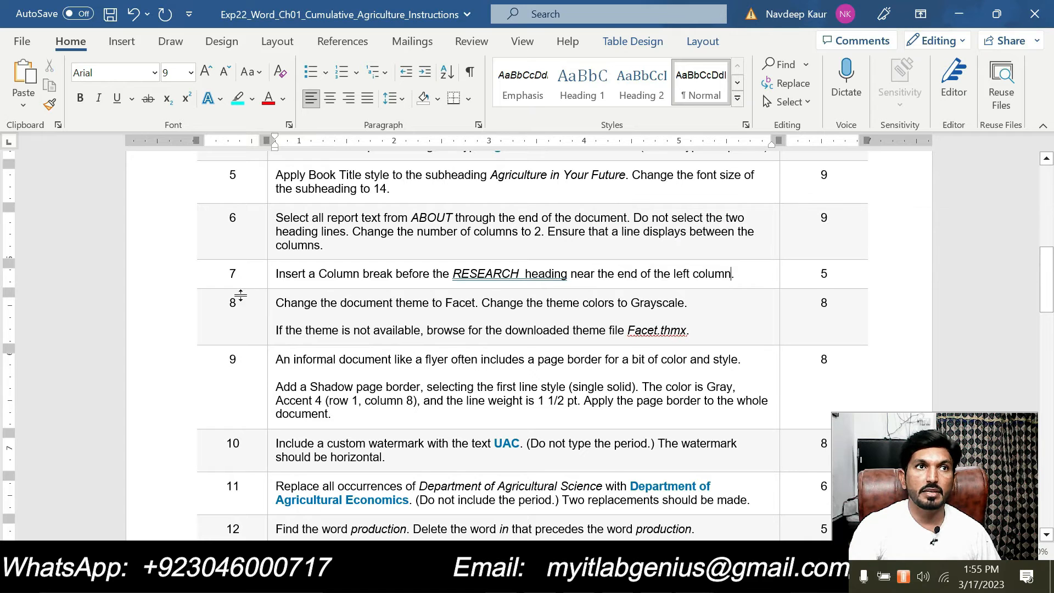
pyautogui.moveTo(276, 302); pyautogui.dragTo(687, 302)
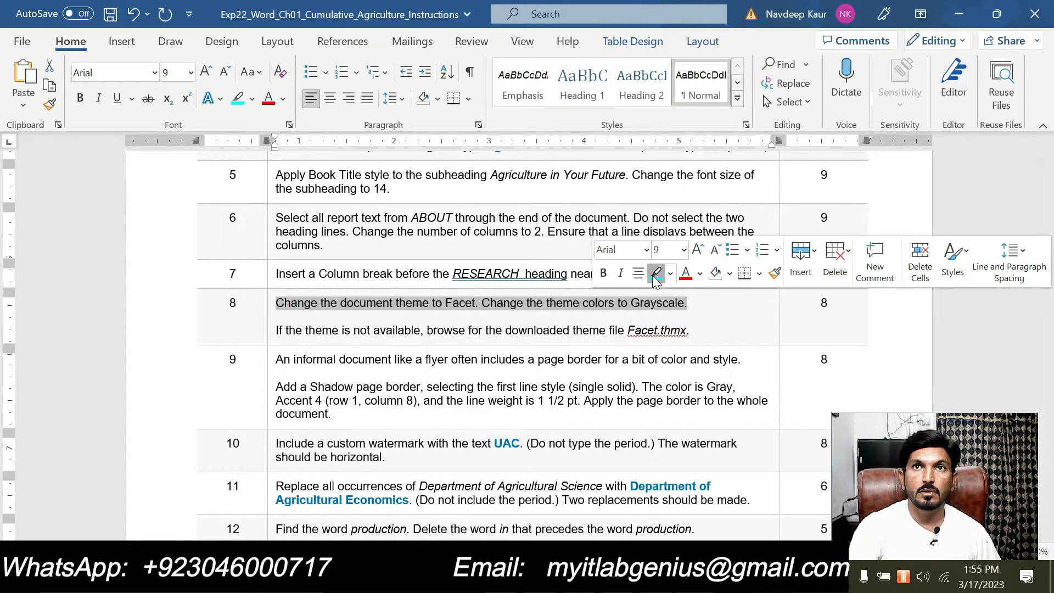
pyautogui.click(653, 273)
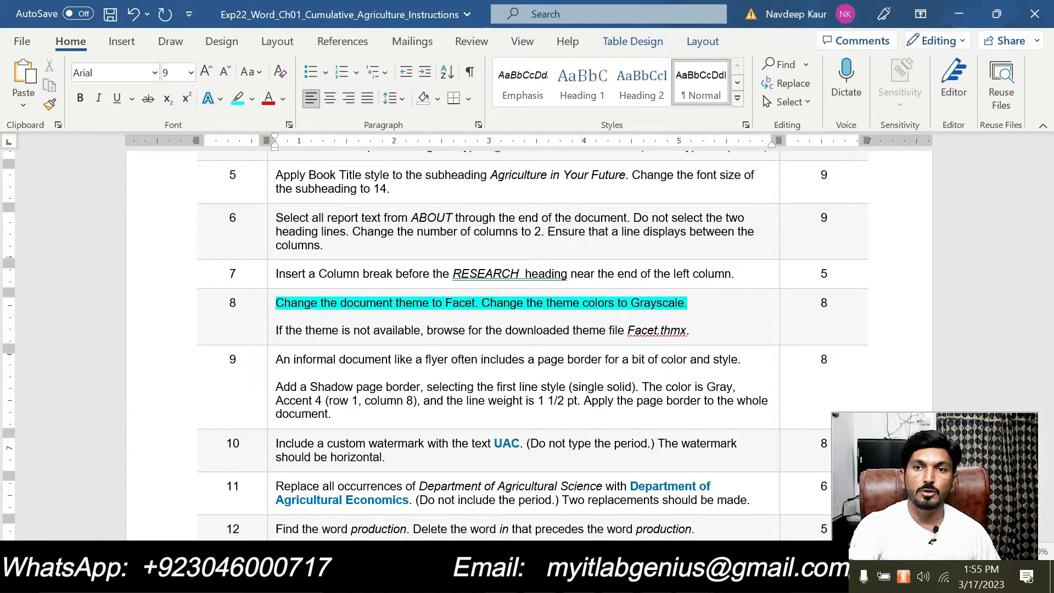
# - Switch to the Cumulative_Agriculture report and change its document theme to Facet
pyautogui.click(694, 577)
pyautogui.click(716, 511)
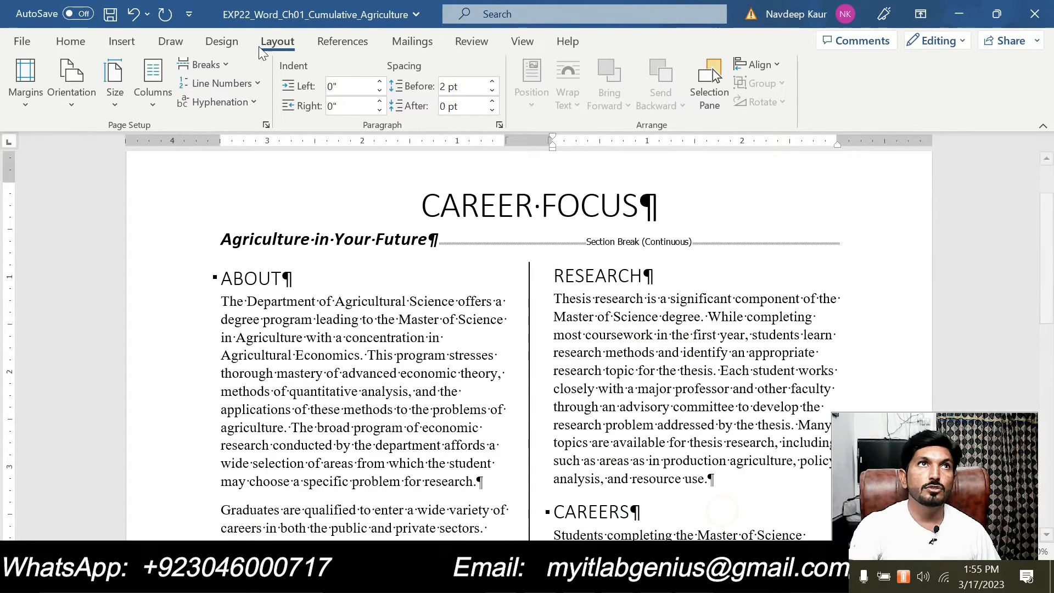
pyautogui.click(224, 43)
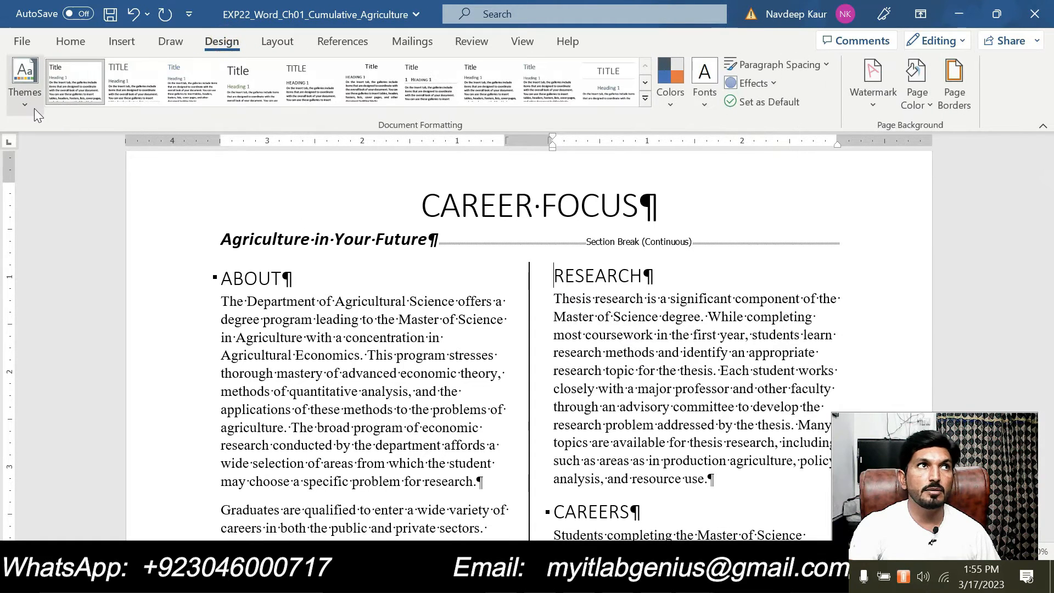
pyautogui.click(27, 108)
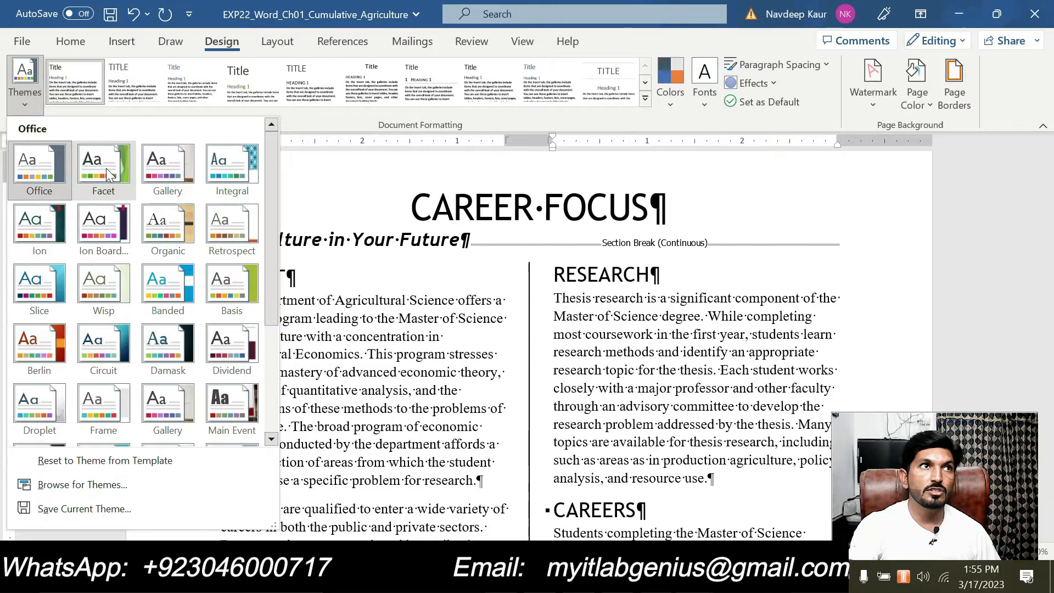
pyautogui.click(106, 172)
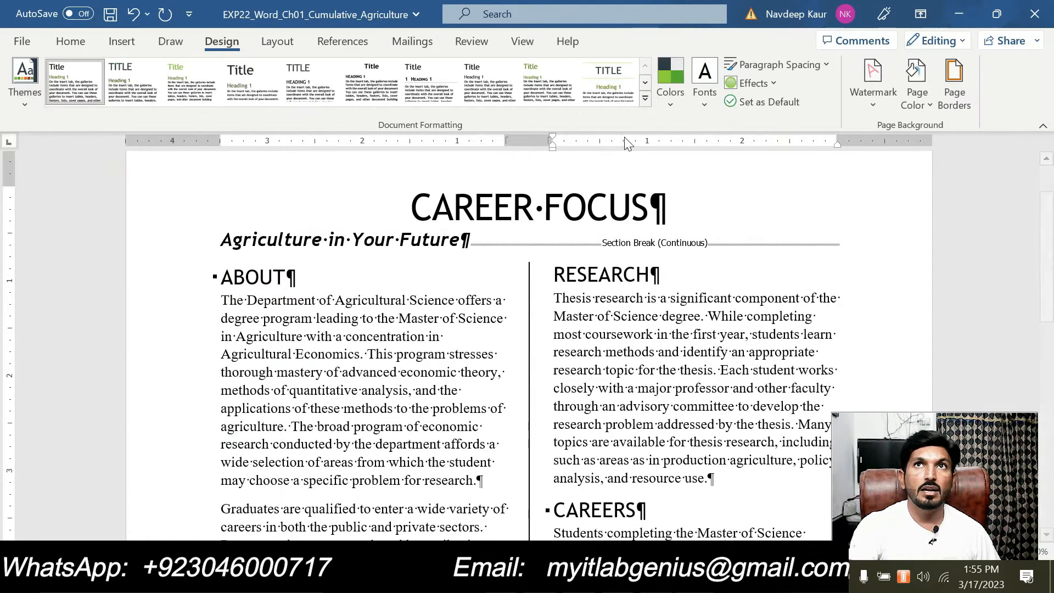
# - Change the report's theme colors to Grayscale and save the document
pyautogui.click(670, 107)
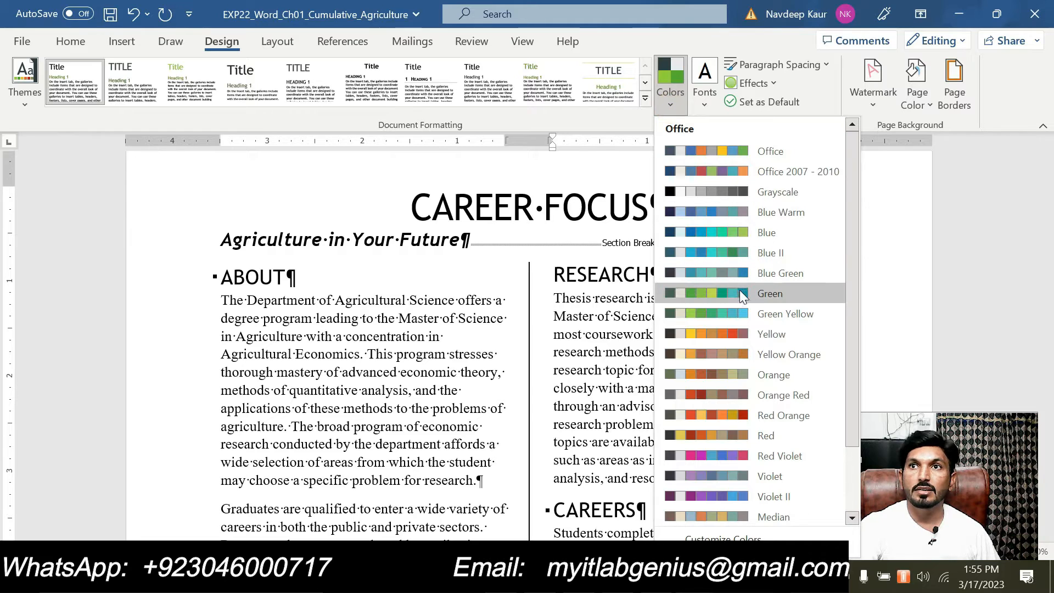
pyautogui.scroll(-2, 744, 317)
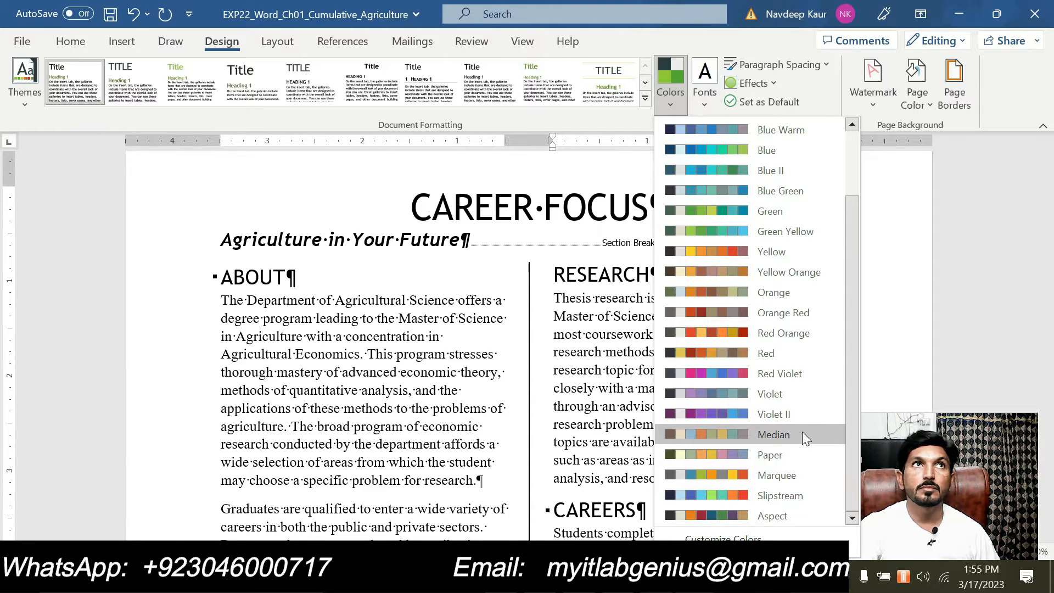
pyautogui.scroll(2, 801, 447)
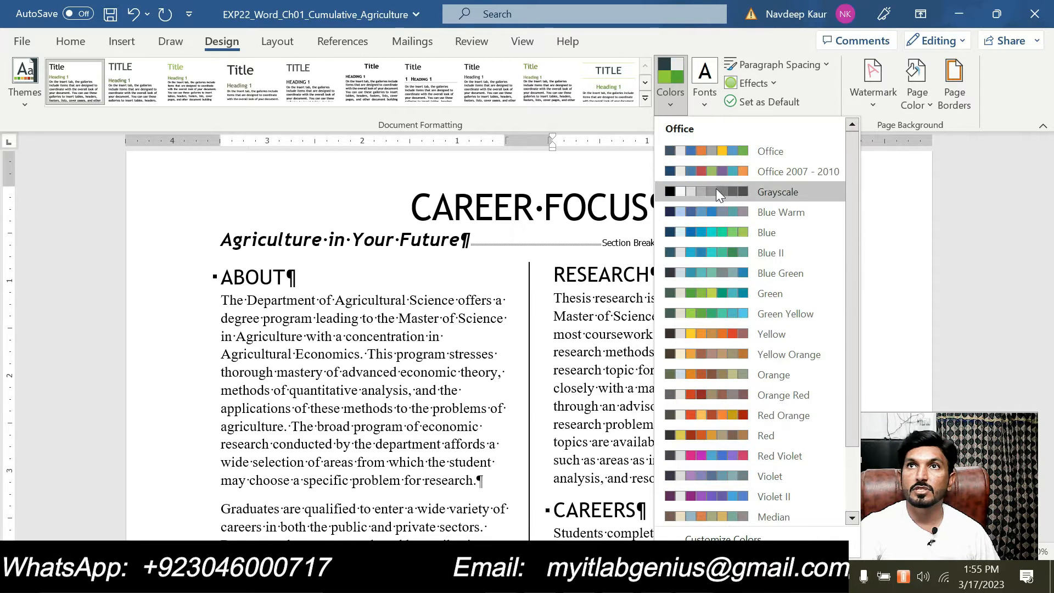
pyautogui.click(739, 194)
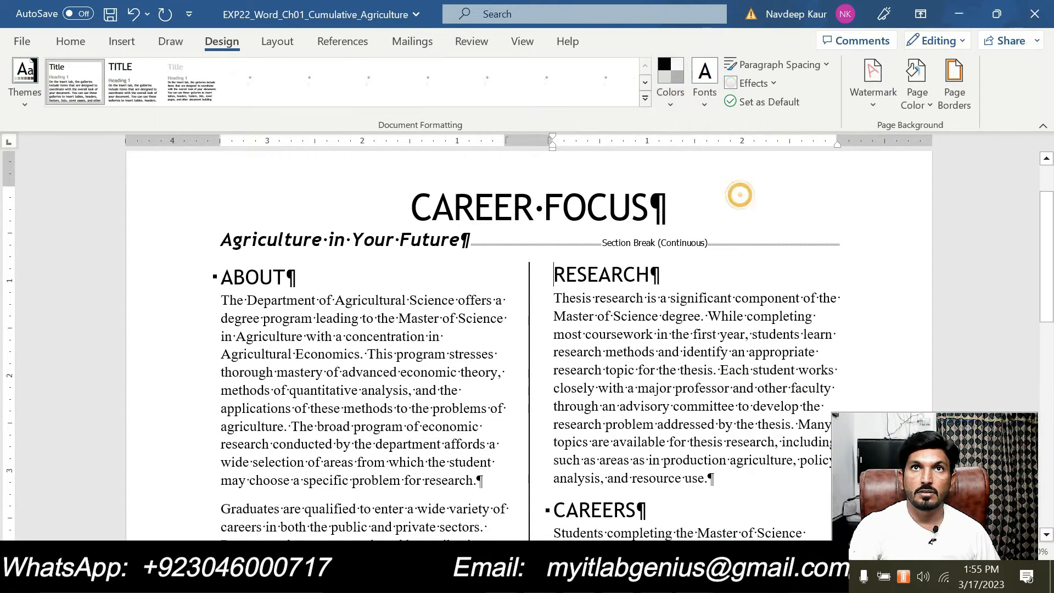
pyautogui.click(110, 16)
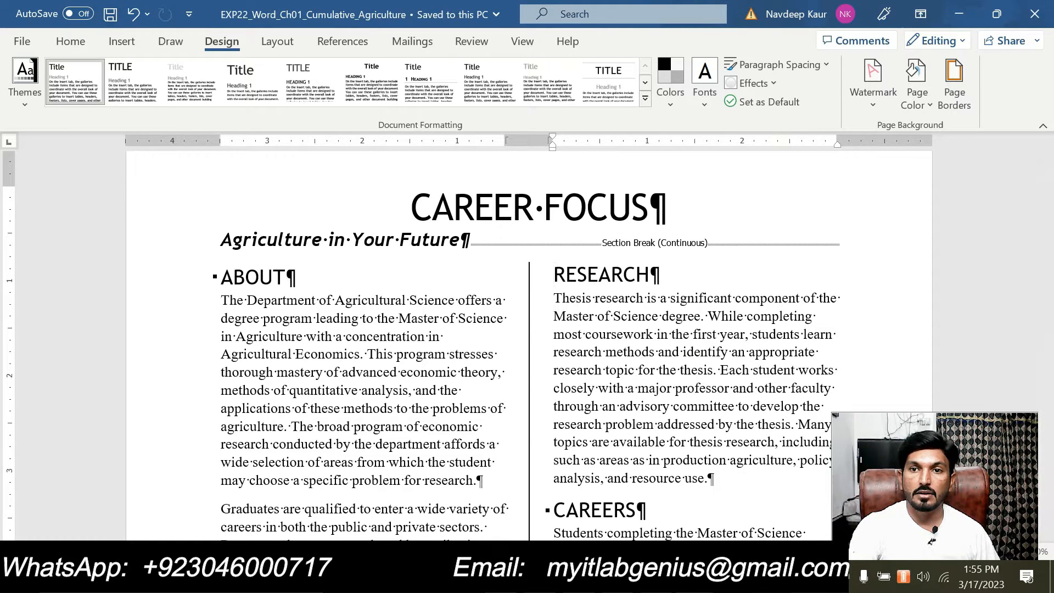
# - In the instructions document, remove the turquoise highlight from step 8 and highlight the Shadow page border paragraph of step 9
pyautogui.moveTo(768, 579)
pyautogui.click(611, 501)
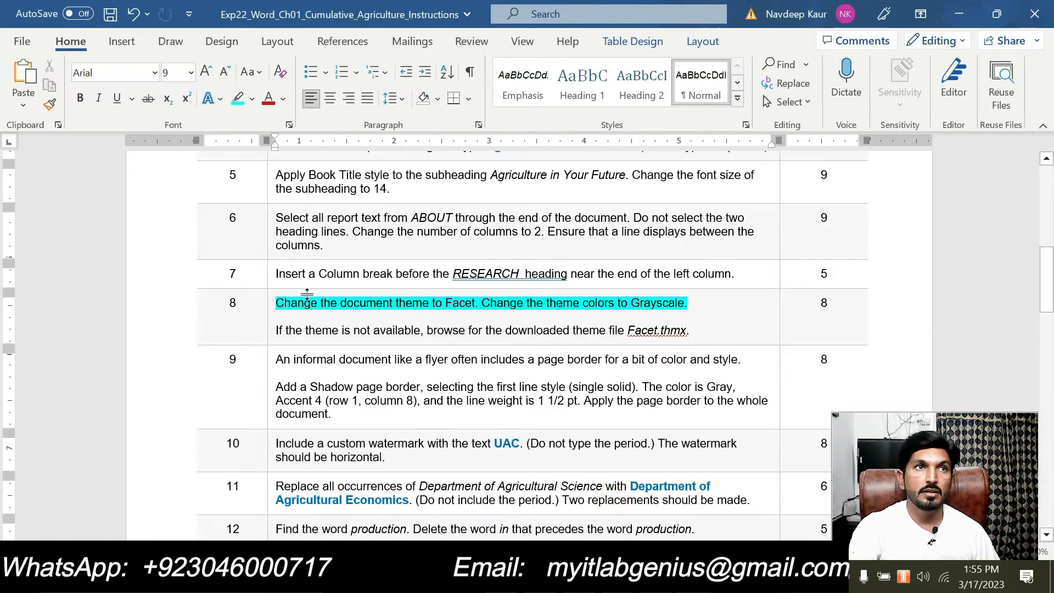
pyautogui.moveTo(274, 302); pyautogui.dragTo(687, 304)
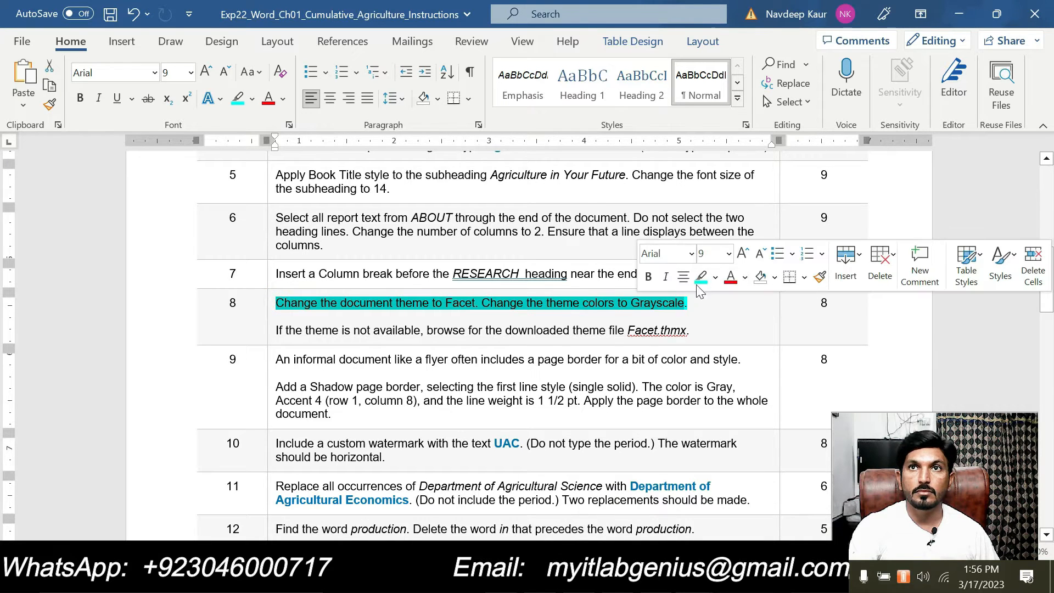
pyautogui.click(699, 275)
pyautogui.scroll(-1, 699, 280)
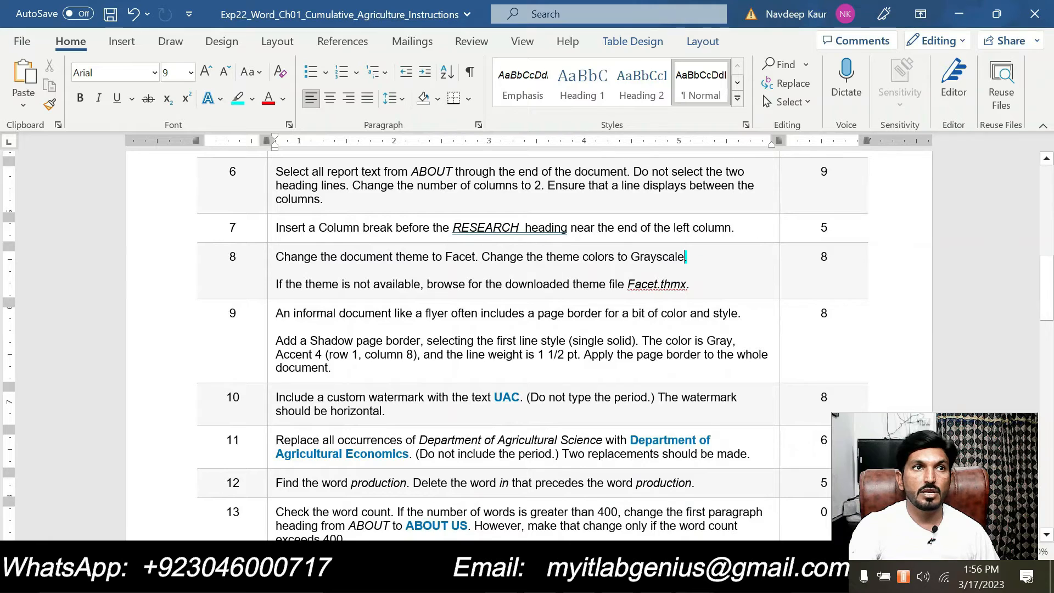
pyautogui.tripleClick(275, 340)
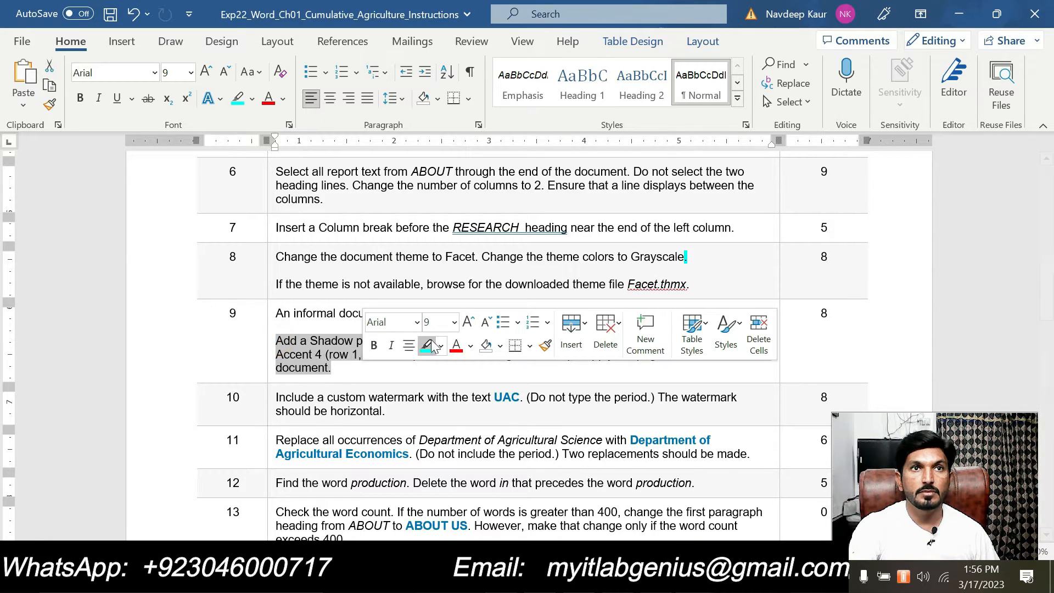
pyautogui.click(424, 345)
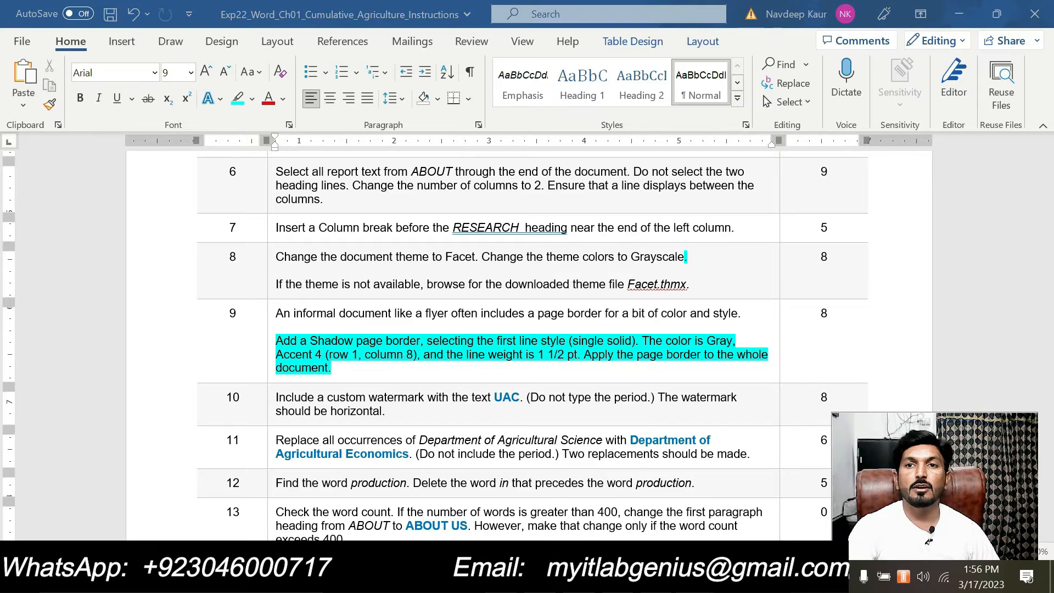
# - In the report, set up a Shadow page border with a 1 ½ pt line width
pyautogui.click(715, 518)
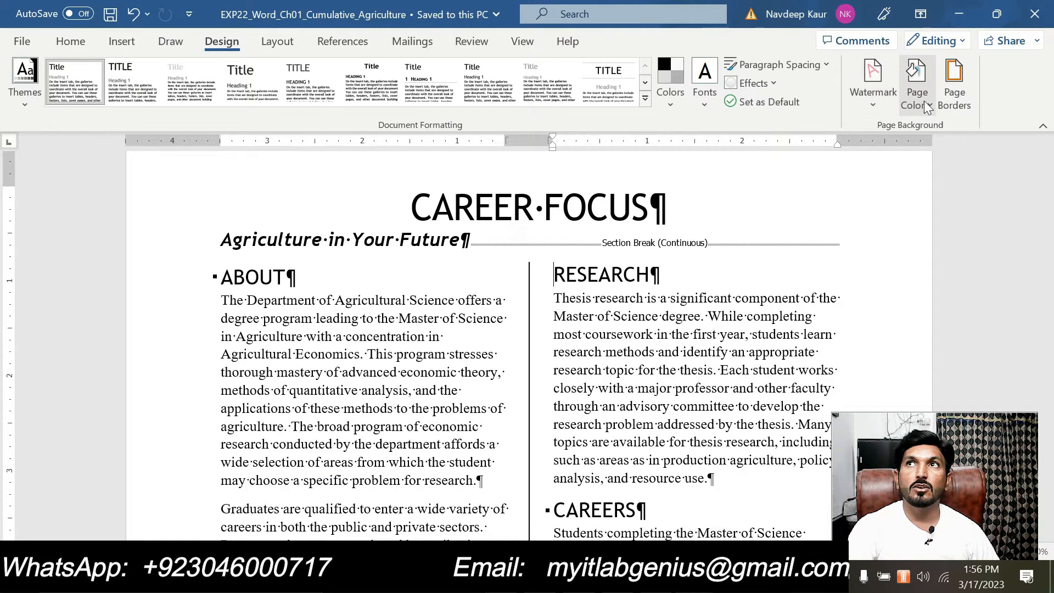
pyautogui.click(952, 93)
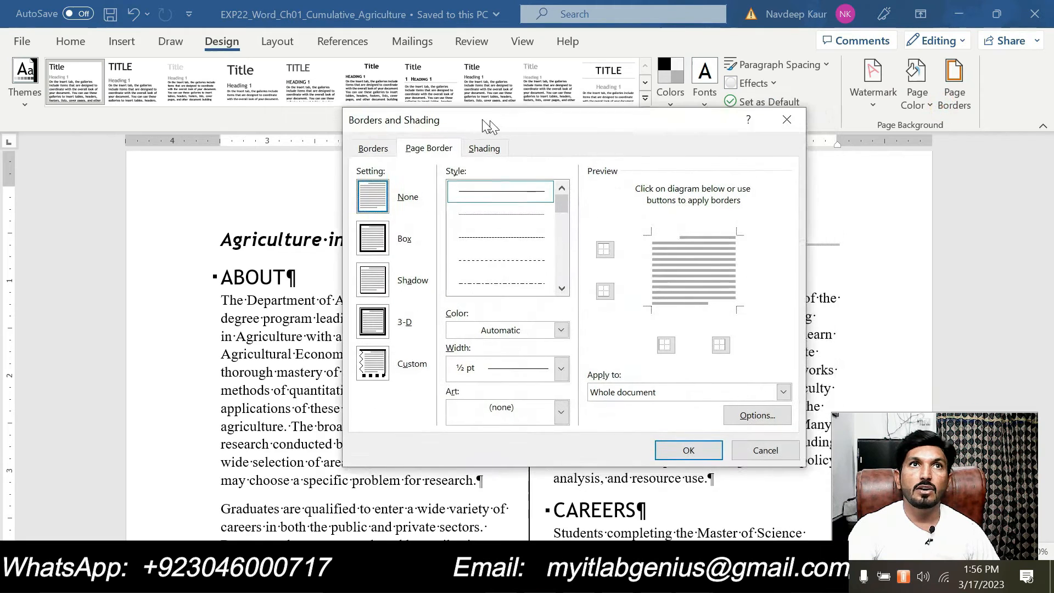
pyautogui.moveTo(507, 129); pyautogui.dragTo(415, 102)
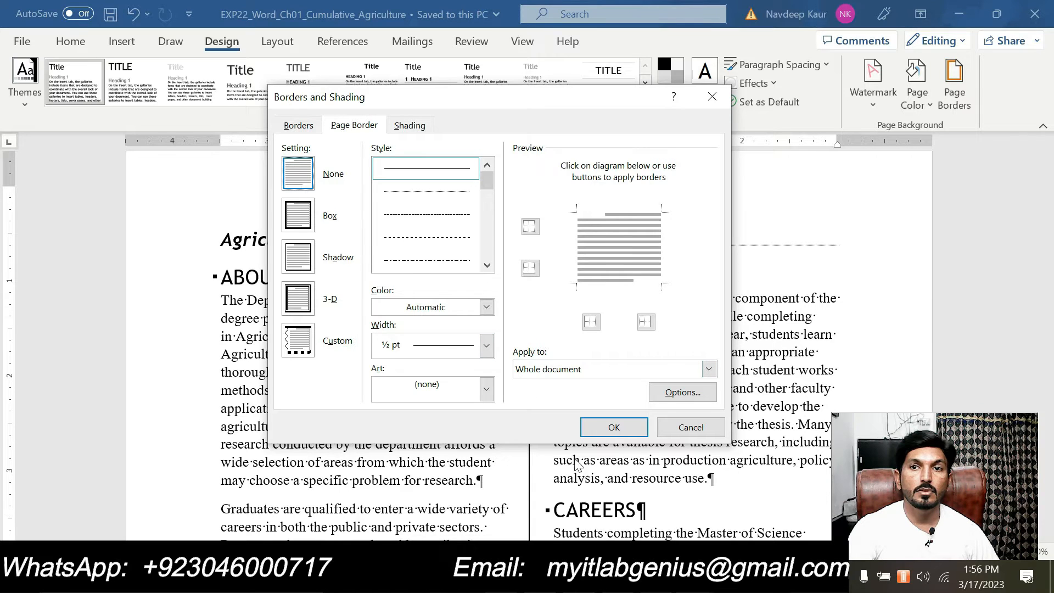
pyautogui.click(694, 578)
pyautogui.moveTo(641, 519)
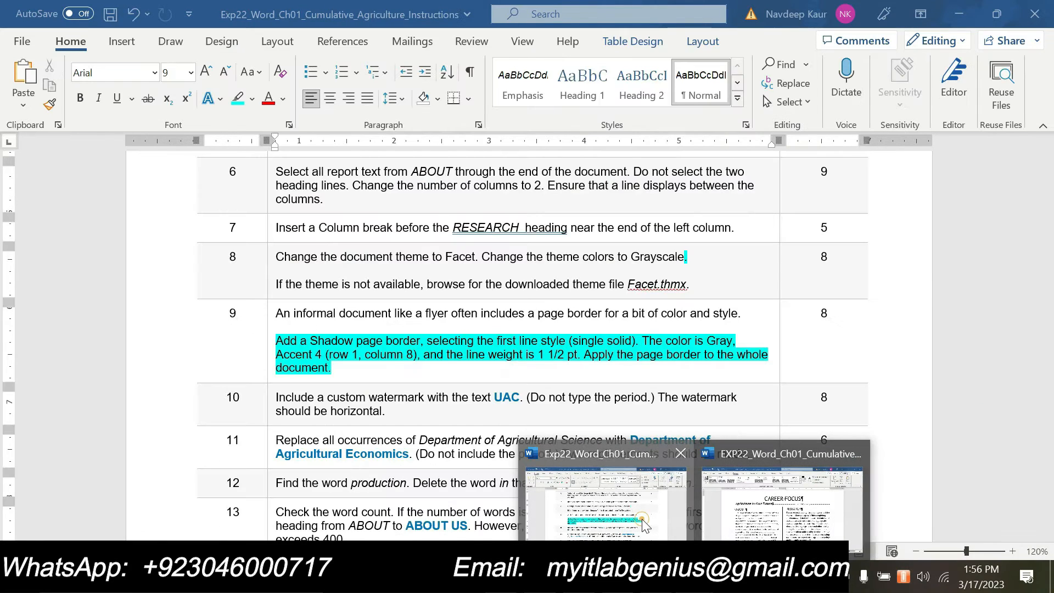
pyautogui.click(742, 516)
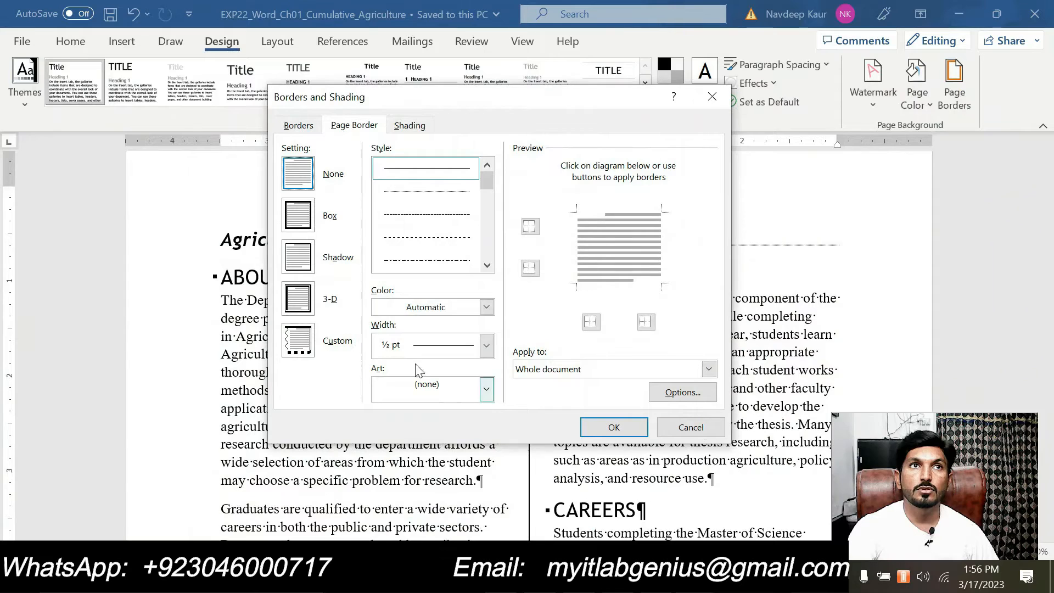
pyautogui.click(296, 264)
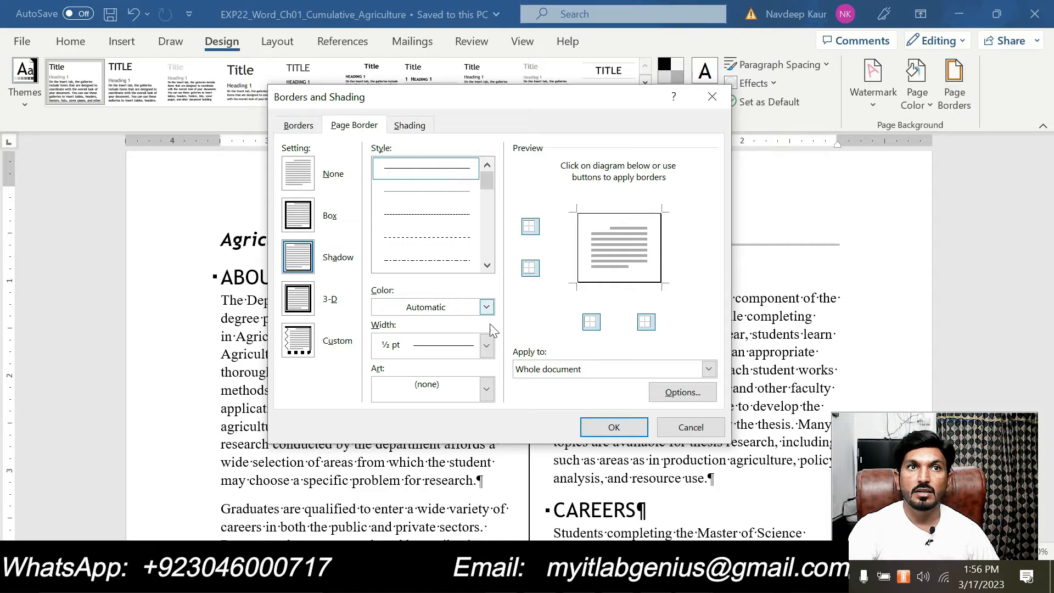
pyautogui.click(486, 345)
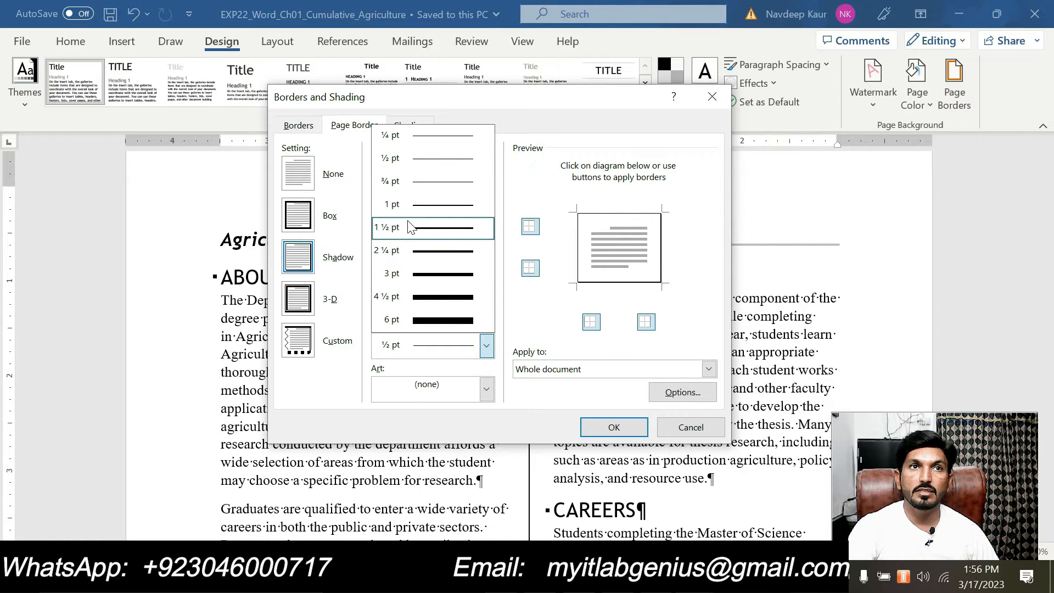
pyautogui.click(409, 226)
# - Set the page border color to Gray, Accent 4 (row 1, column 8), rechecking the step 9 instructions before choosing it
pyautogui.click(450, 310)
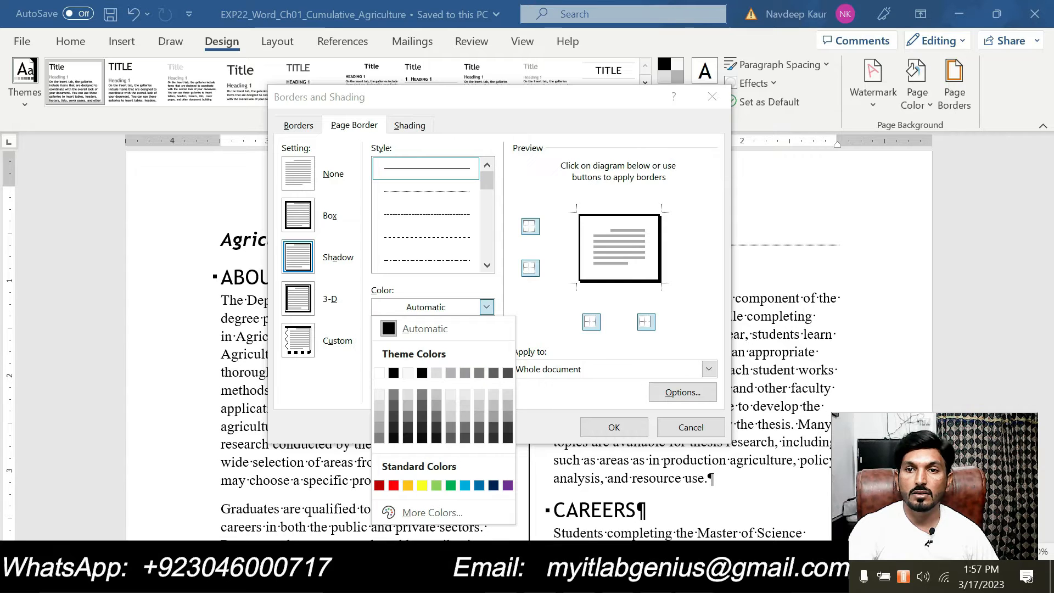
pyautogui.click(695, 576)
pyautogui.click(653, 510)
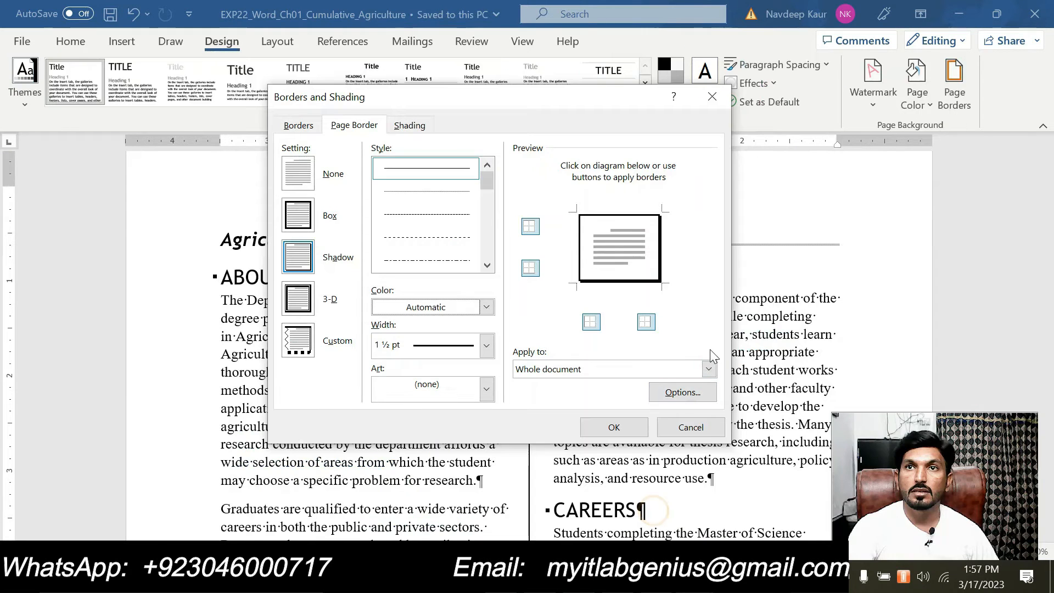
pyautogui.click(694, 576)
pyautogui.moveTo(652, 522)
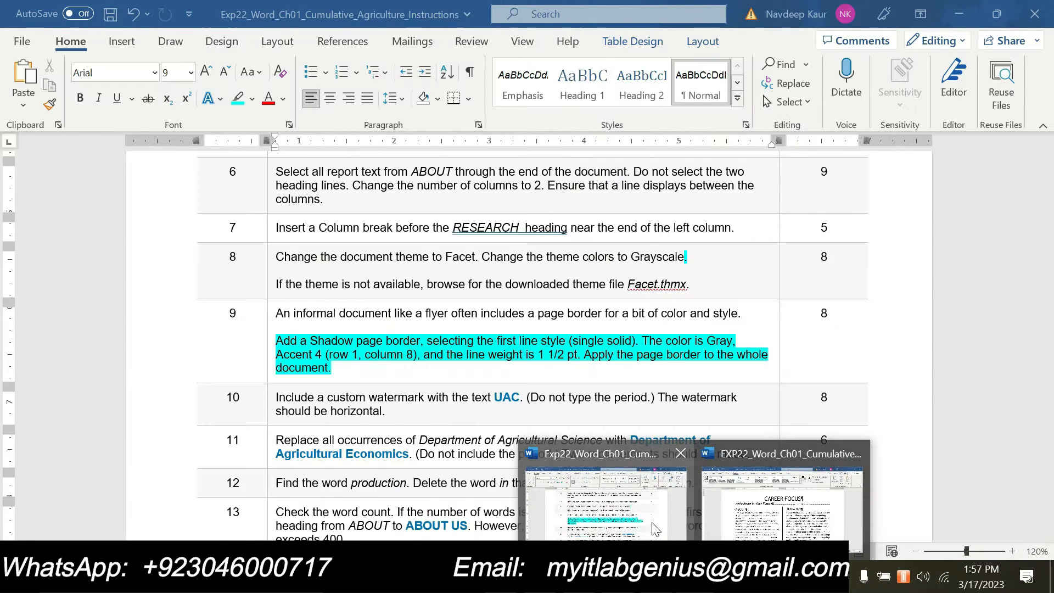
pyautogui.click(701, 524)
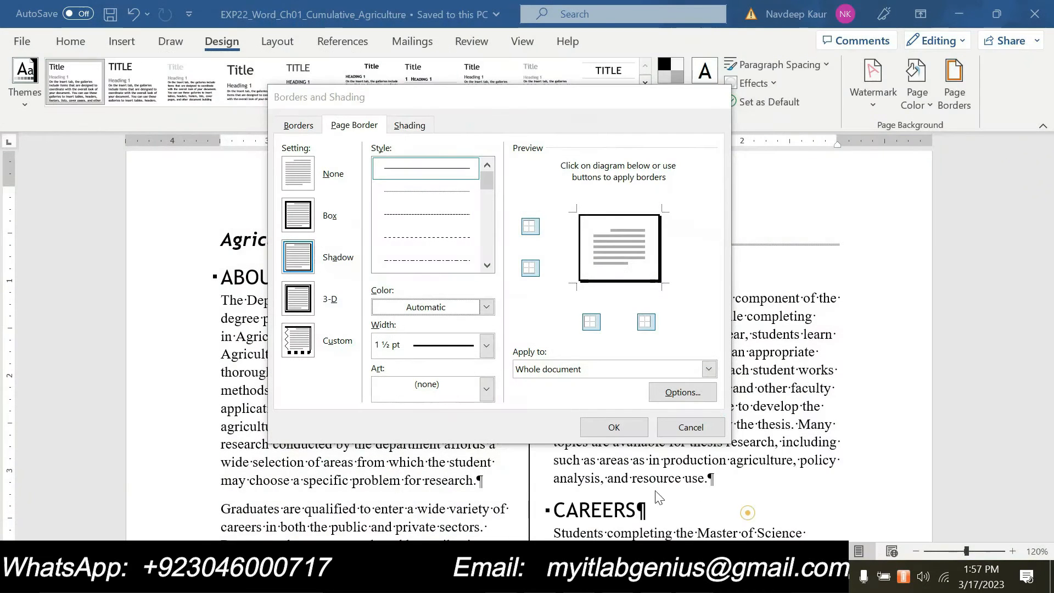
pyautogui.click(486, 307)
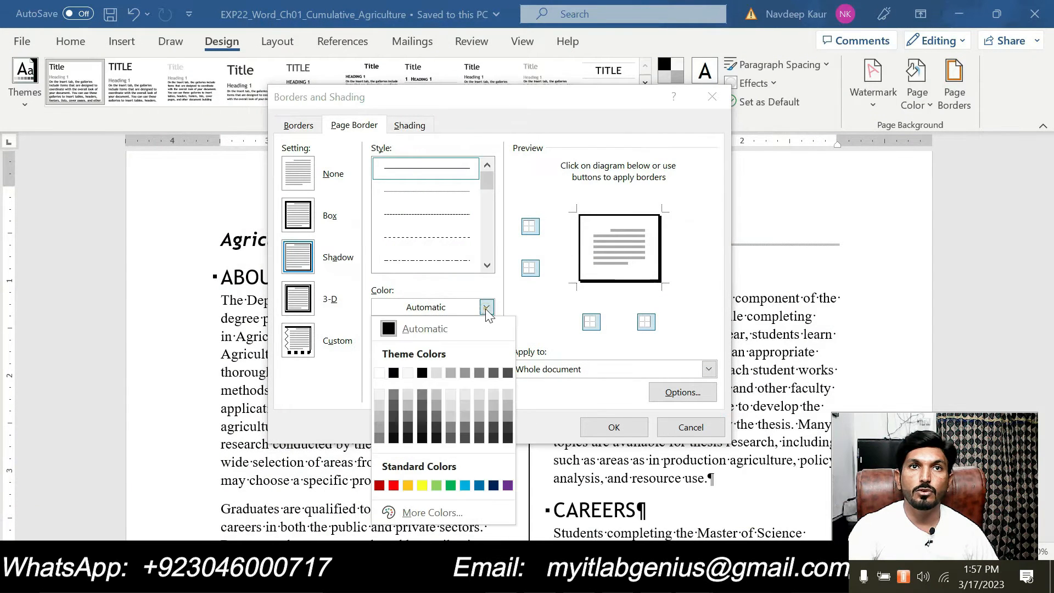
pyautogui.click(480, 373)
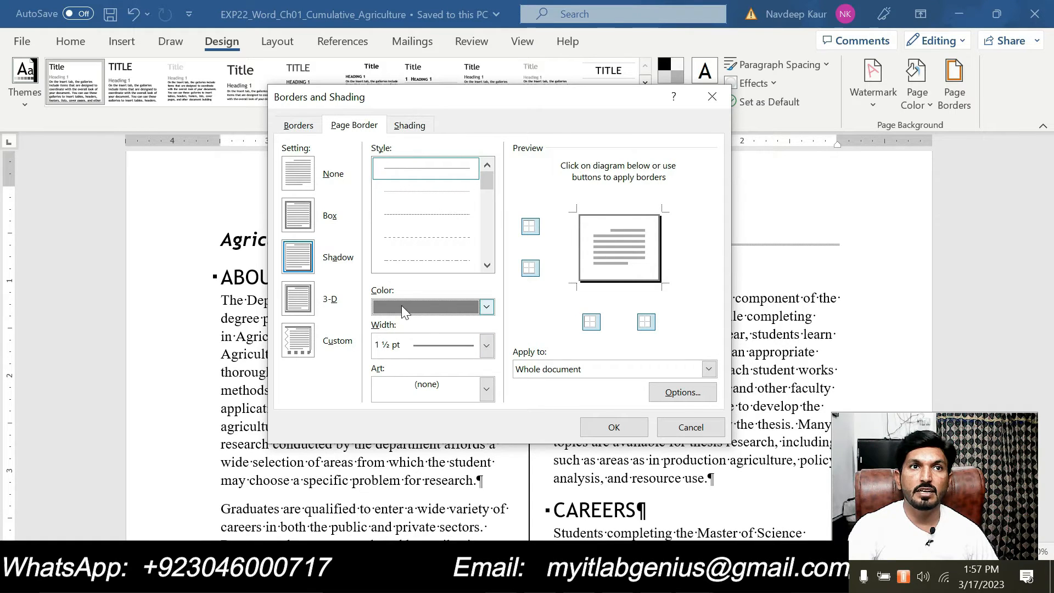
# - Apply the configured Shadow page border to the whole document and look over the bordered page
pyautogui.moveTo(694, 581)
pyautogui.click(601, 494)
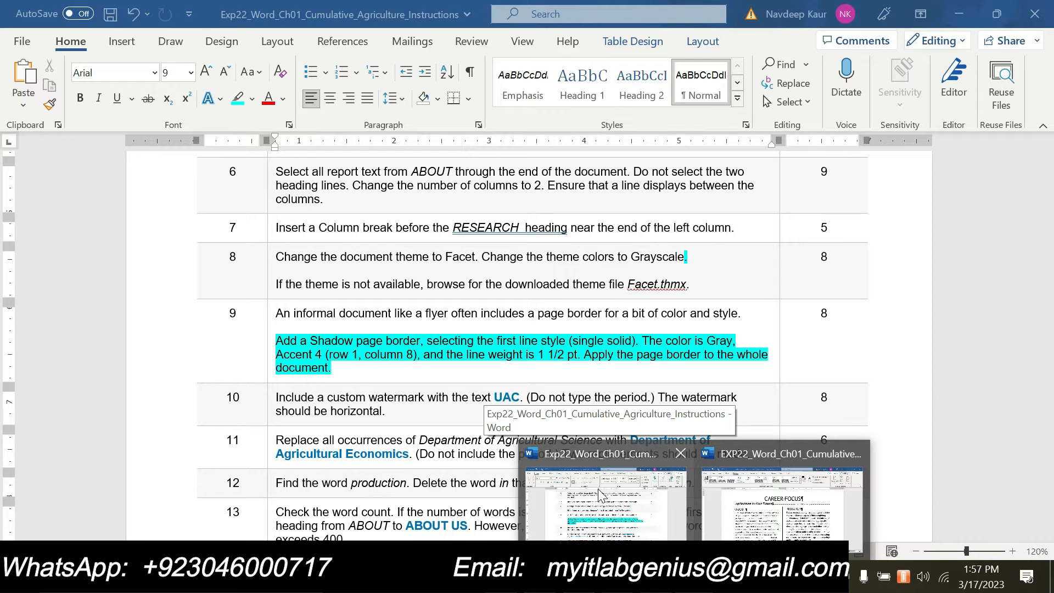
pyautogui.click(784, 497)
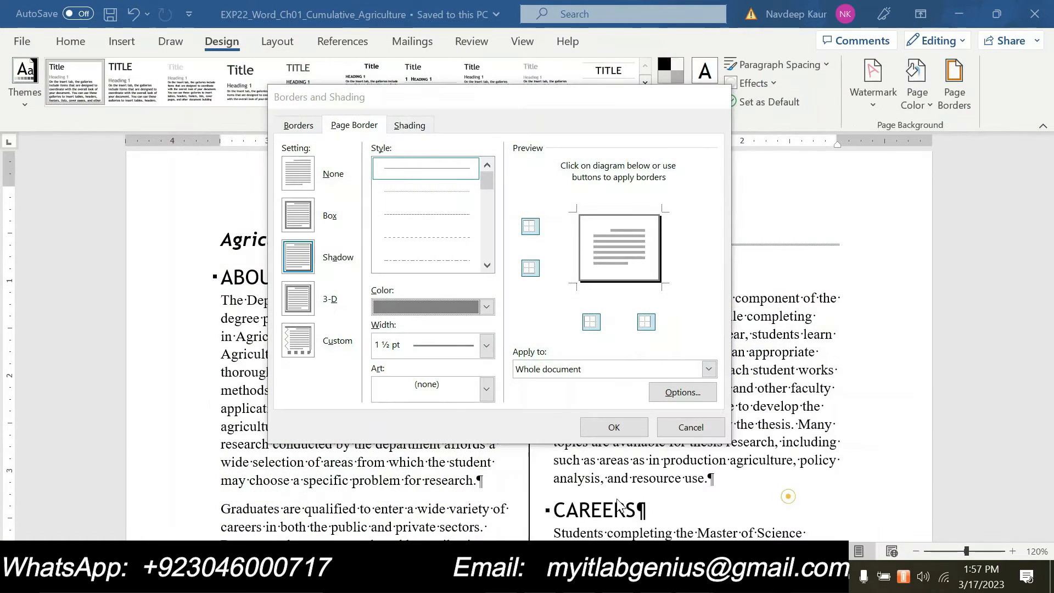
pyautogui.click(557, 370)
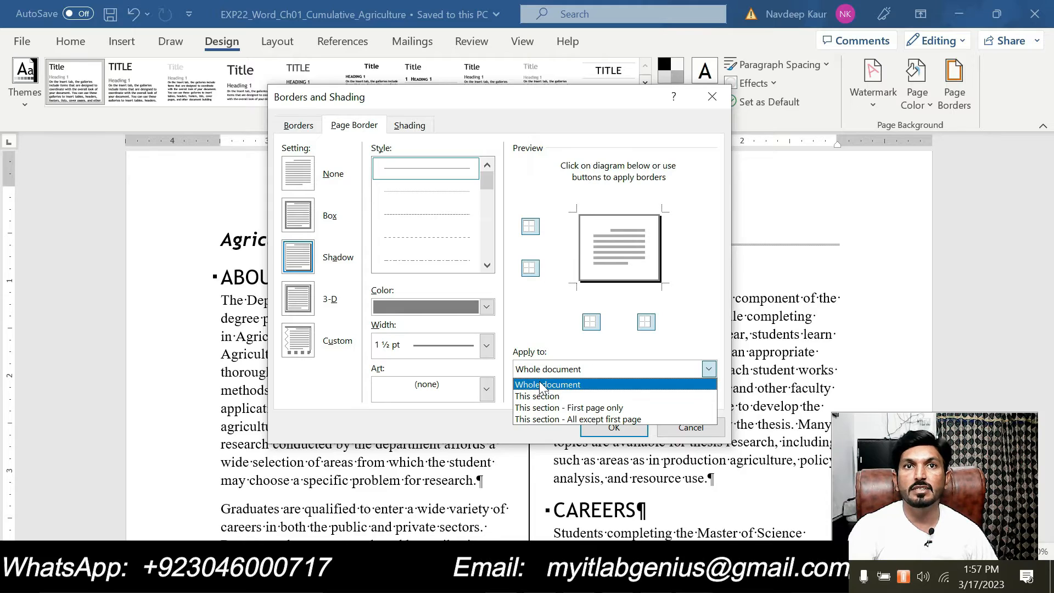
pyautogui.click(540, 385)
pyautogui.click(614, 427)
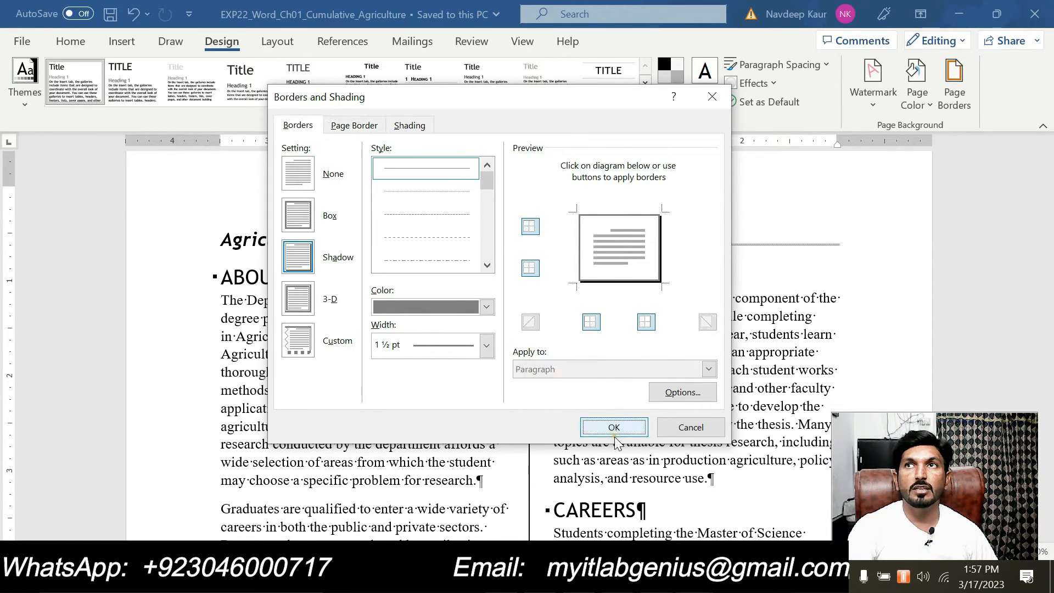
pyautogui.scroll(2, 613, 439)
pyautogui.scroll(-10, 527, 340)
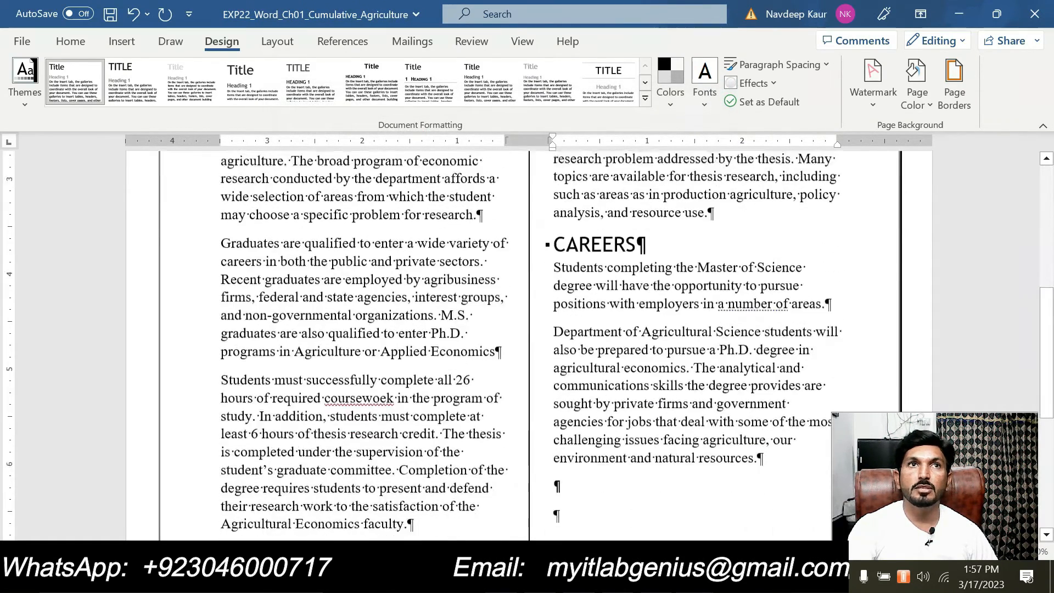
pyautogui.scroll(10, 527, 340)
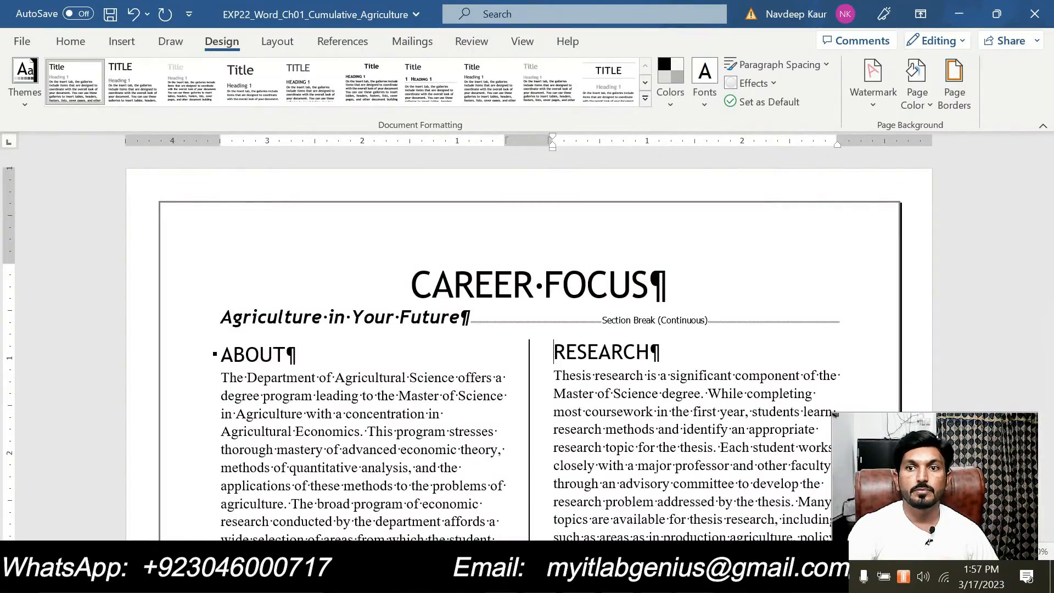
# - In the instructions document, remove the turquoise highlight from step 9 and highlight the custom watermark text of step 10
pyautogui.click(628, 526)
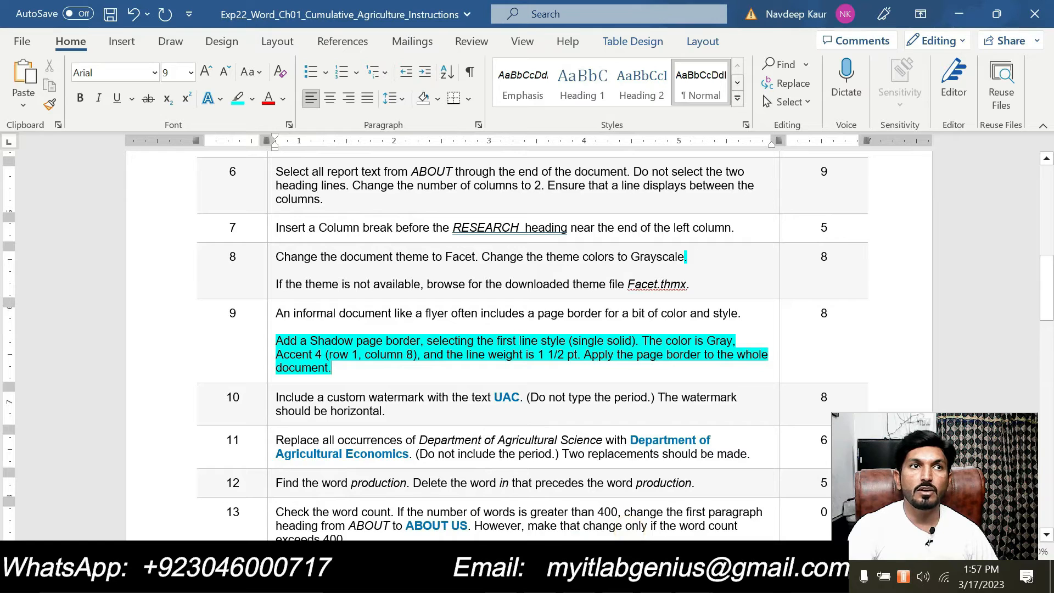
pyautogui.click(362, 372)
pyautogui.moveTo(362, 372); pyautogui.dragTo(276, 341)
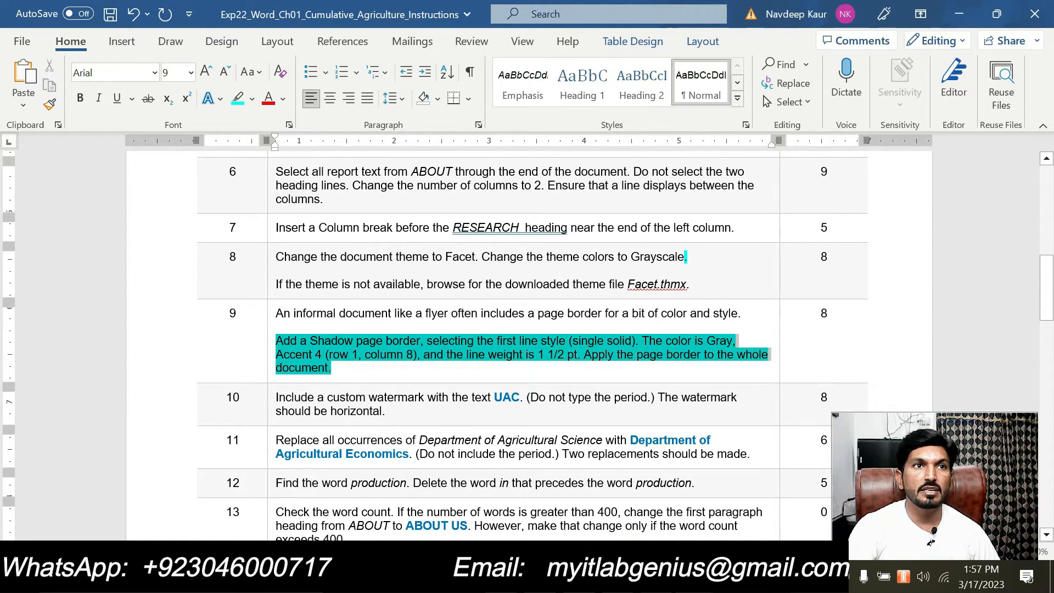
pyautogui.click(355, 318)
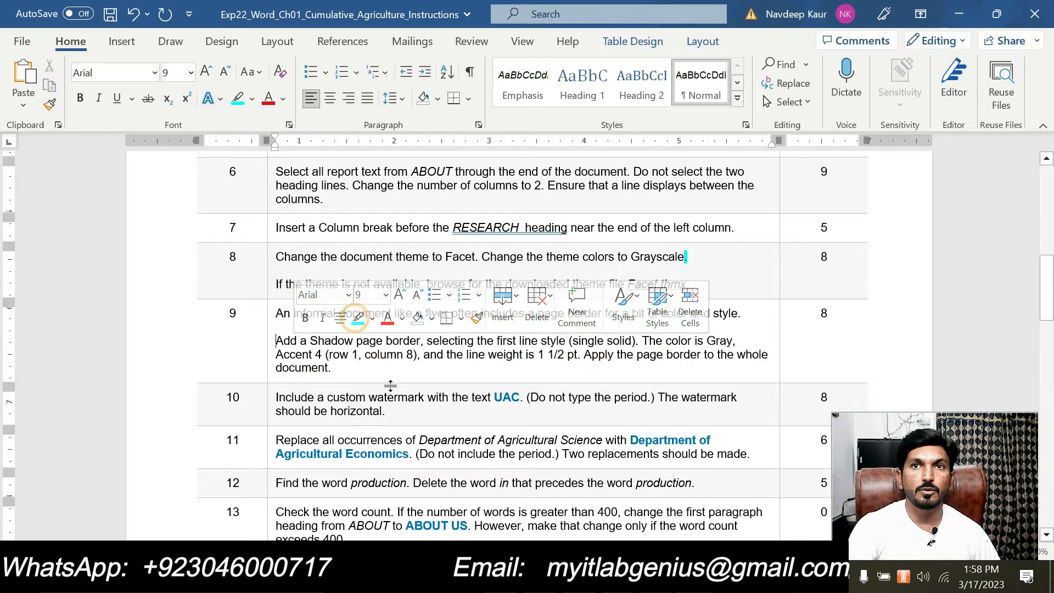
pyautogui.scroll(-1, 391, 386)
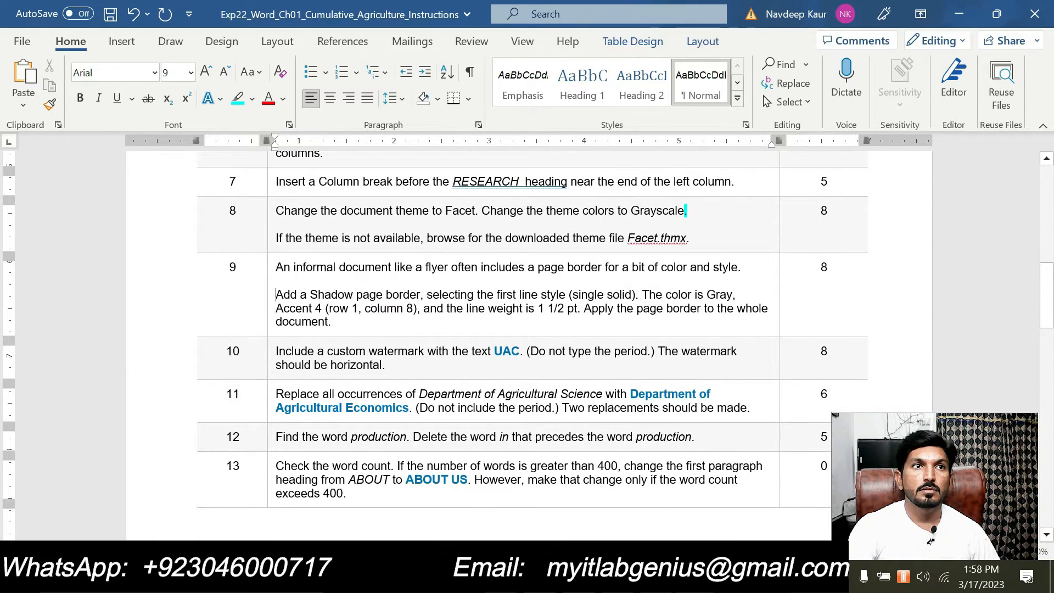
pyautogui.moveTo(315, 365); pyautogui.dragTo(403, 370)
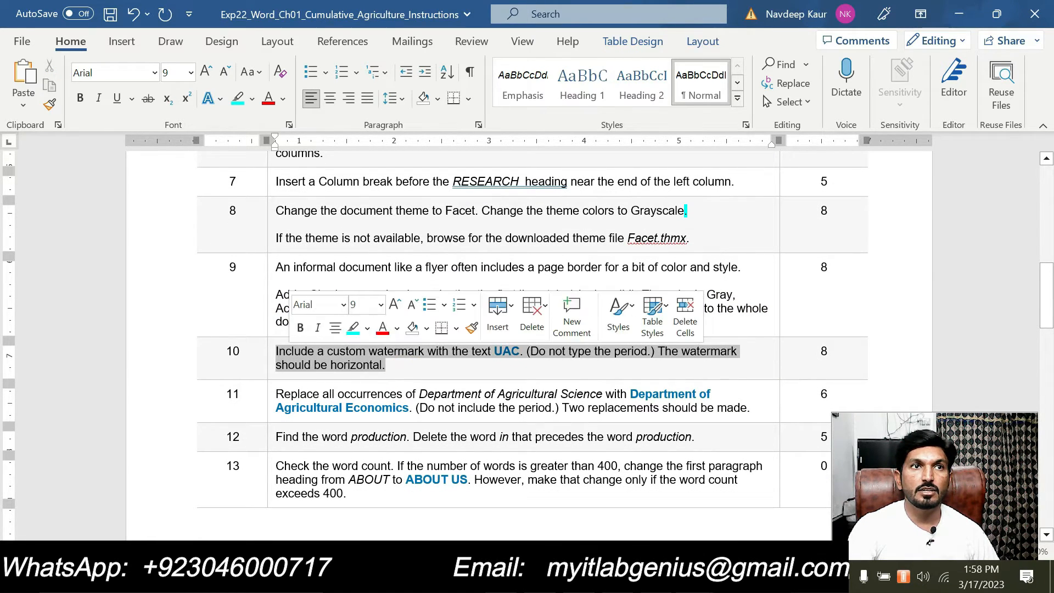
pyautogui.click(354, 326)
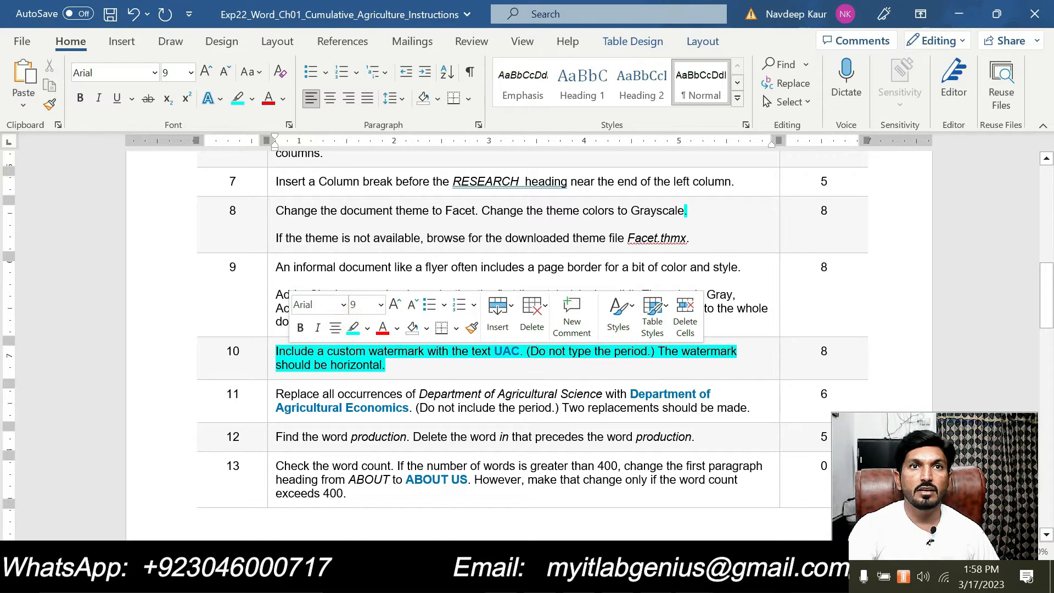
pyautogui.click(494, 358)
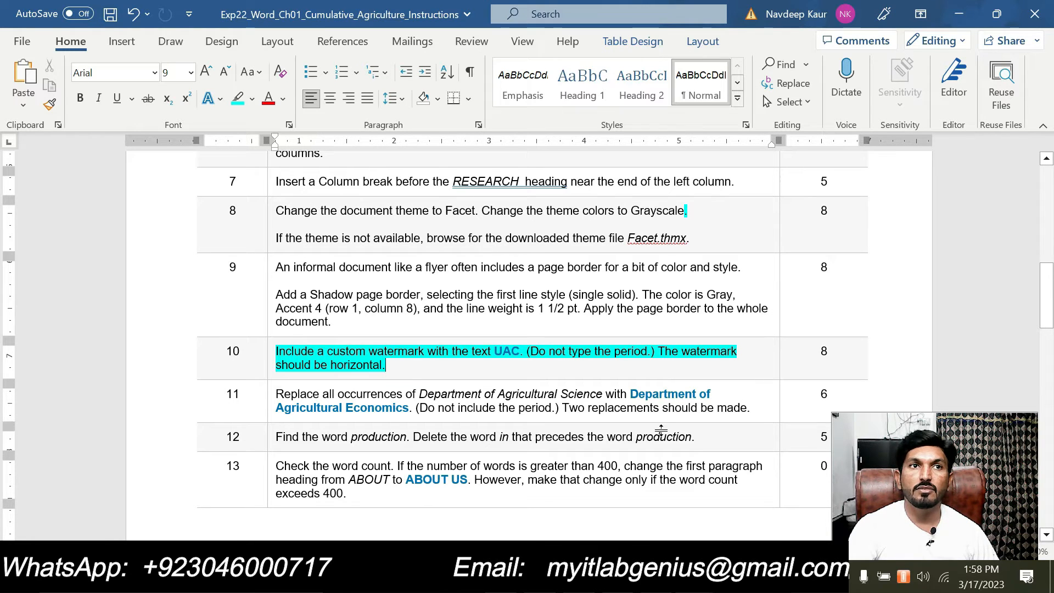
# - Switch to the Cumulative_Agriculture report and add a custom text watermark reading UAC with a Horizontal layout
pyautogui.click(700, 579)
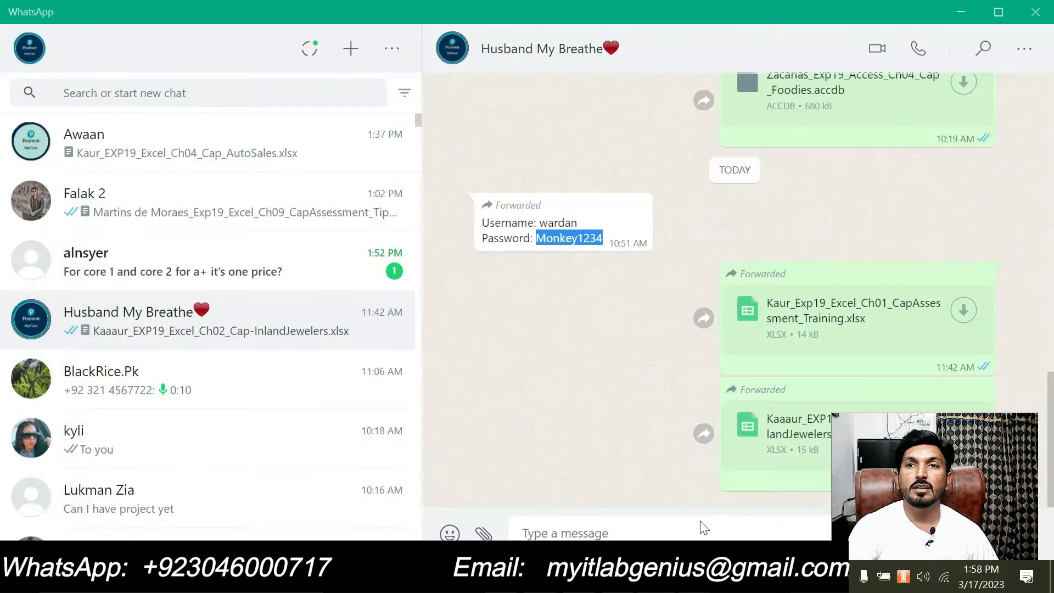
pyautogui.click(694, 578)
pyautogui.click(729, 507)
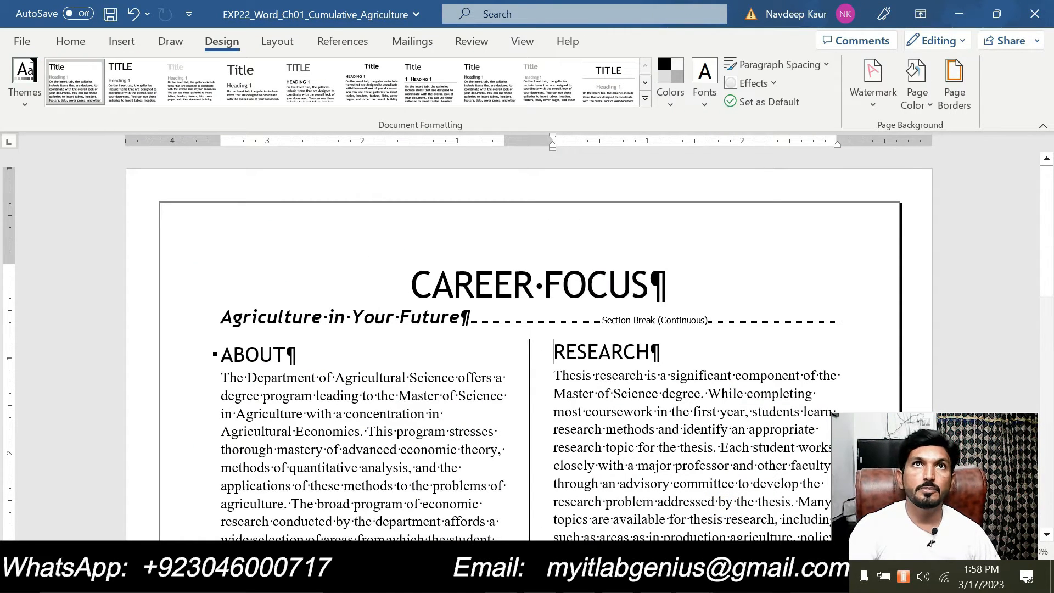
pyautogui.click(71, 41)
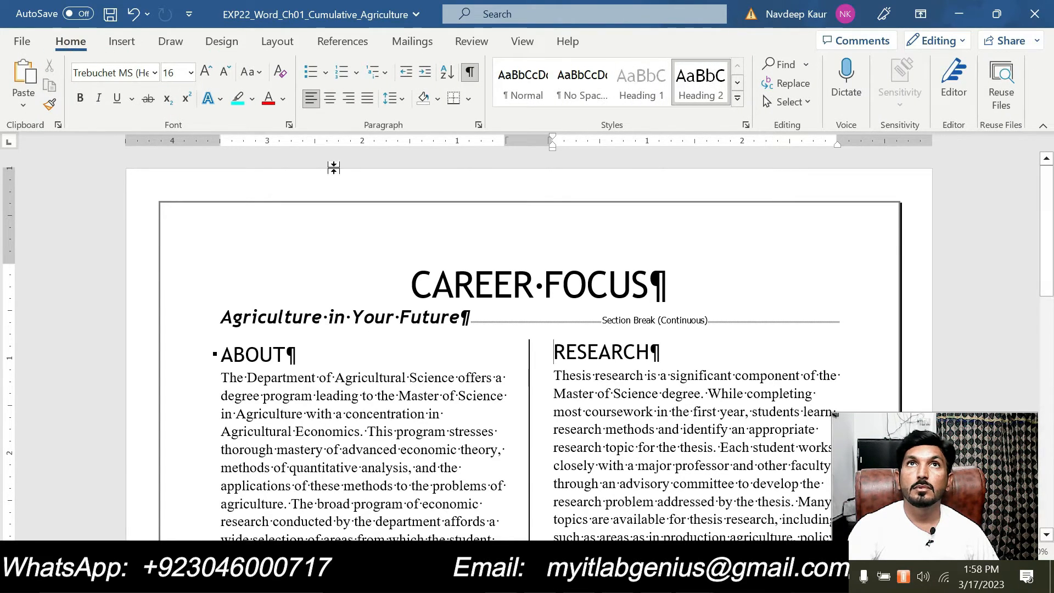
pyautogui.click(221, 41)
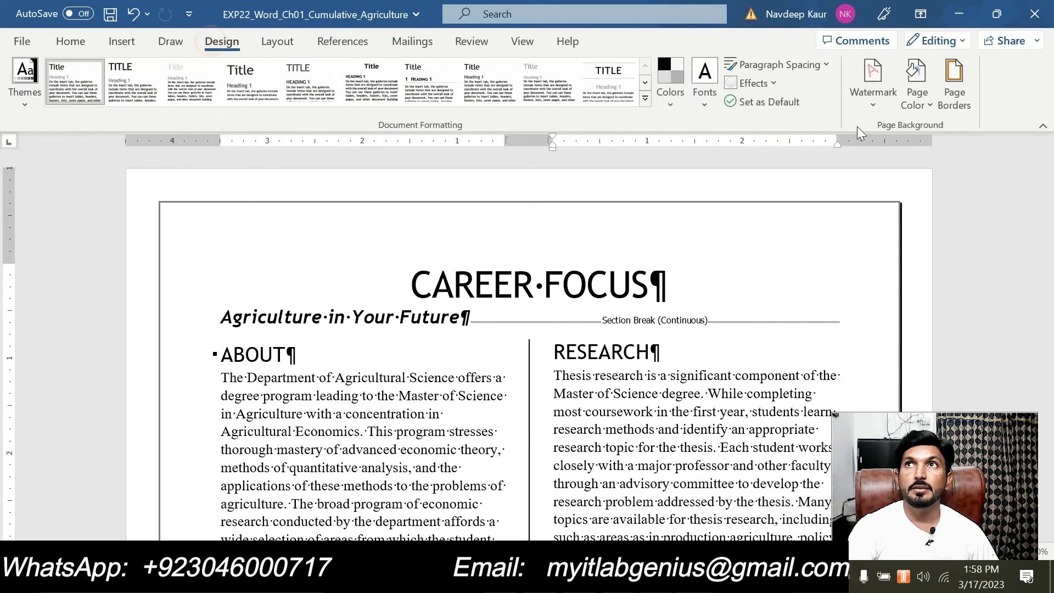
pyautogui.click(869, 96)
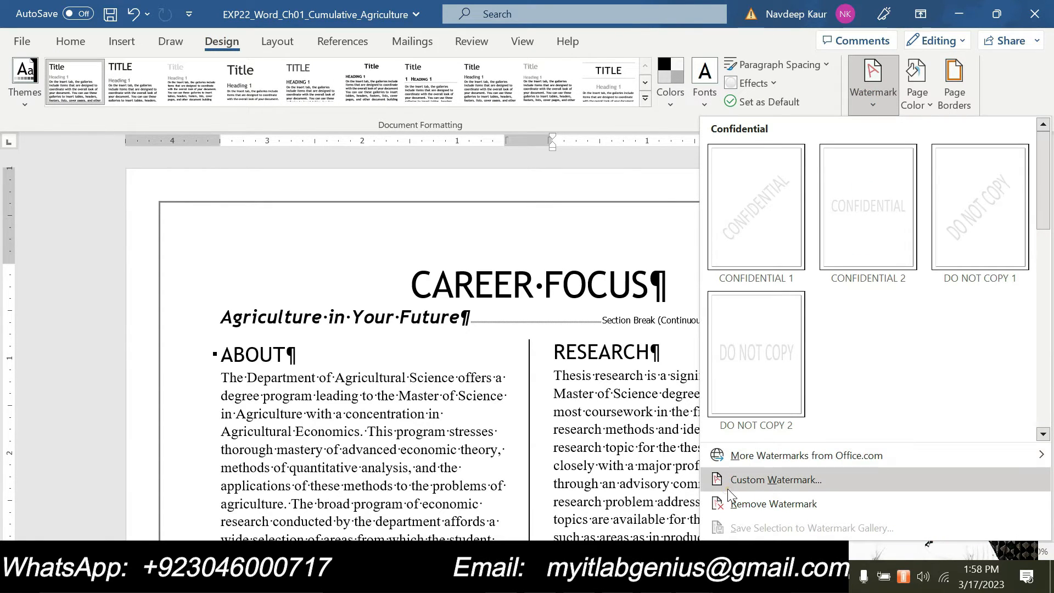
pyautogui.click(726, 489)
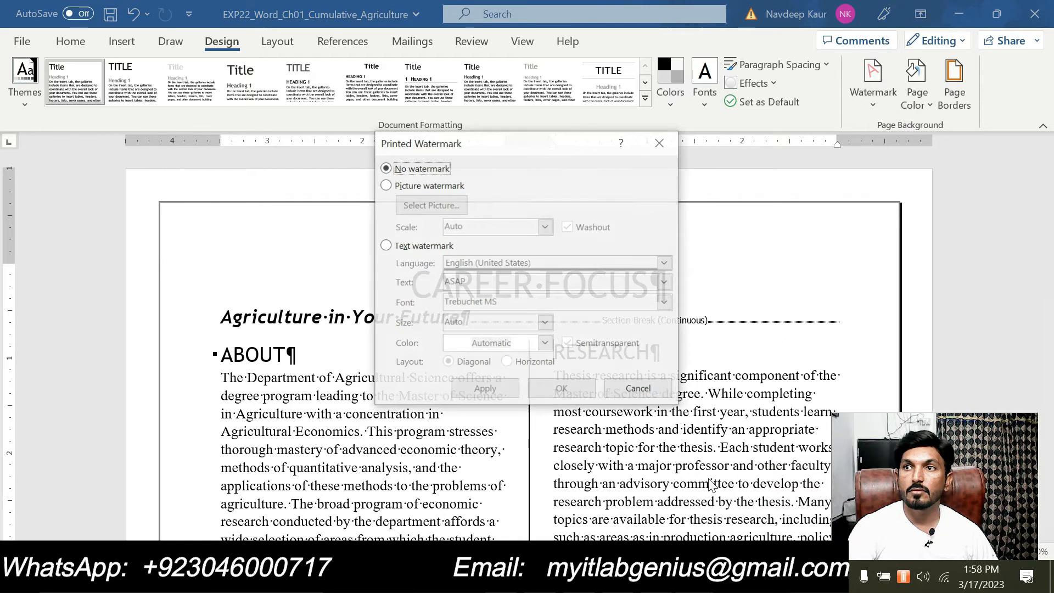
pyautogui.click(403, 247)
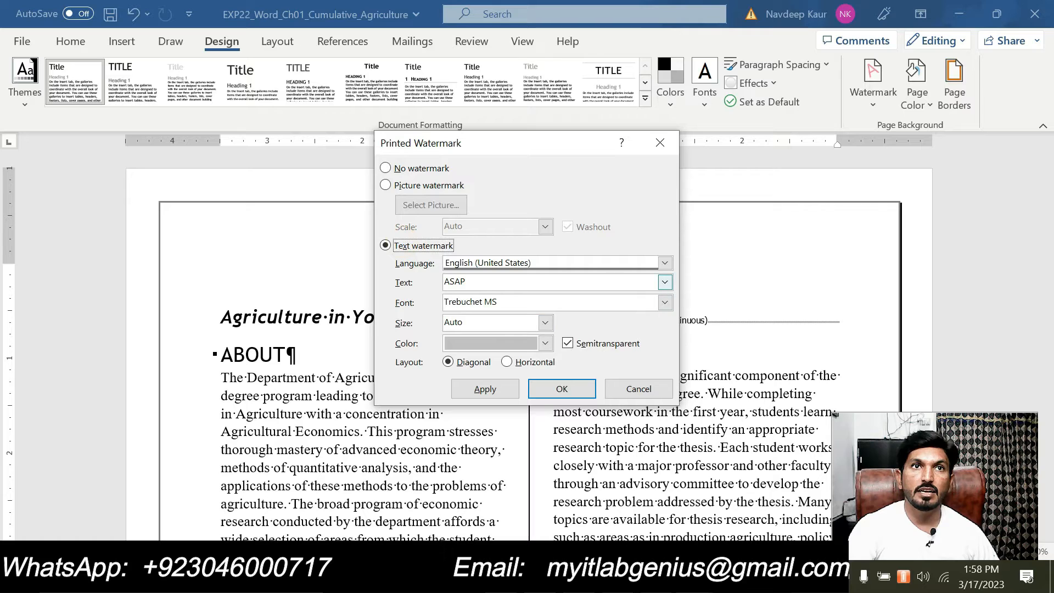
pyautogui.doubleClick(490, 283)
pyautogui.write('UAC')
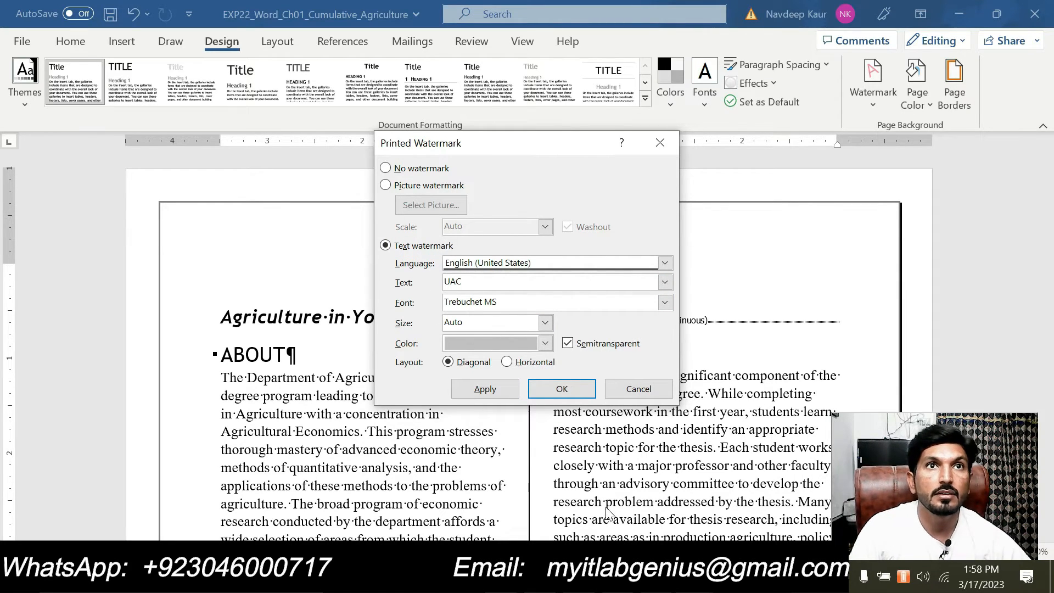
pyautogui.click(528, 361)
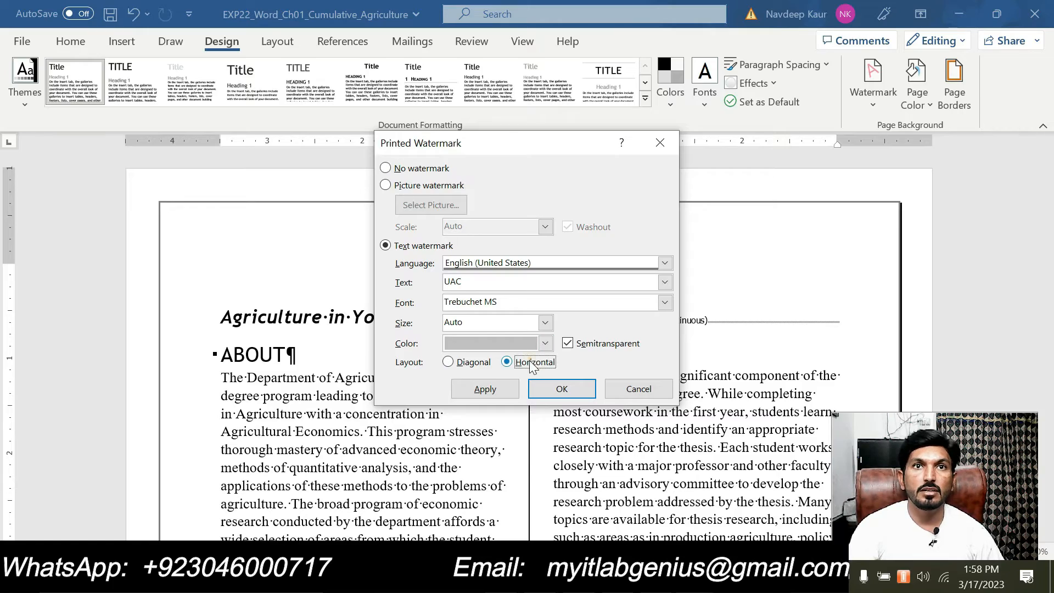
pyautogui.click(557, 389)
# - Review the watermark on the page and compare its custom settings with step 10 of the instructions without changing them
pyautogui.scroll(-5, 554, 391)
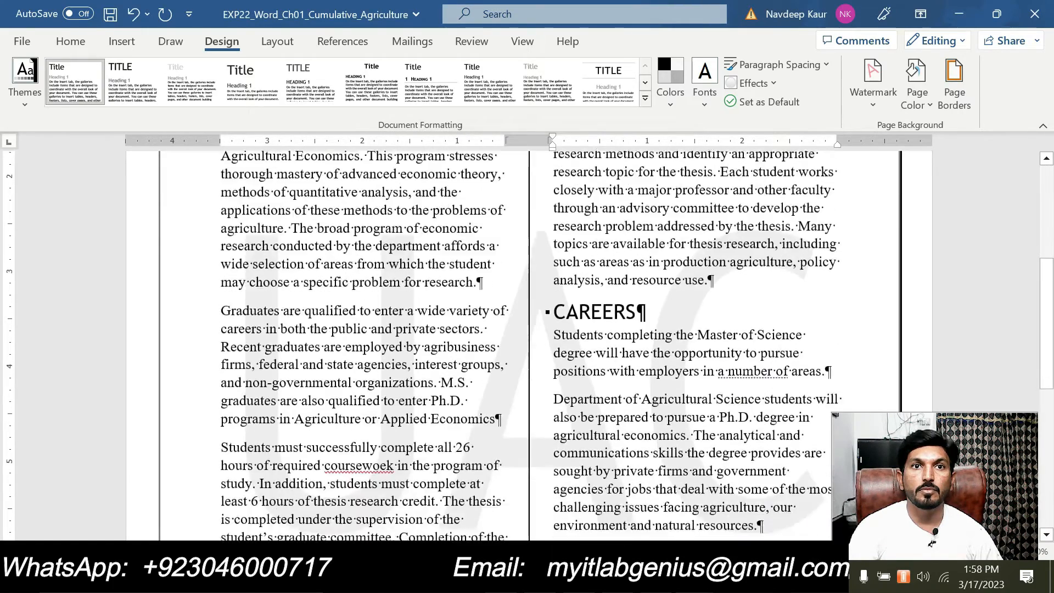
pyautogui.scroll(10, 554, 329)
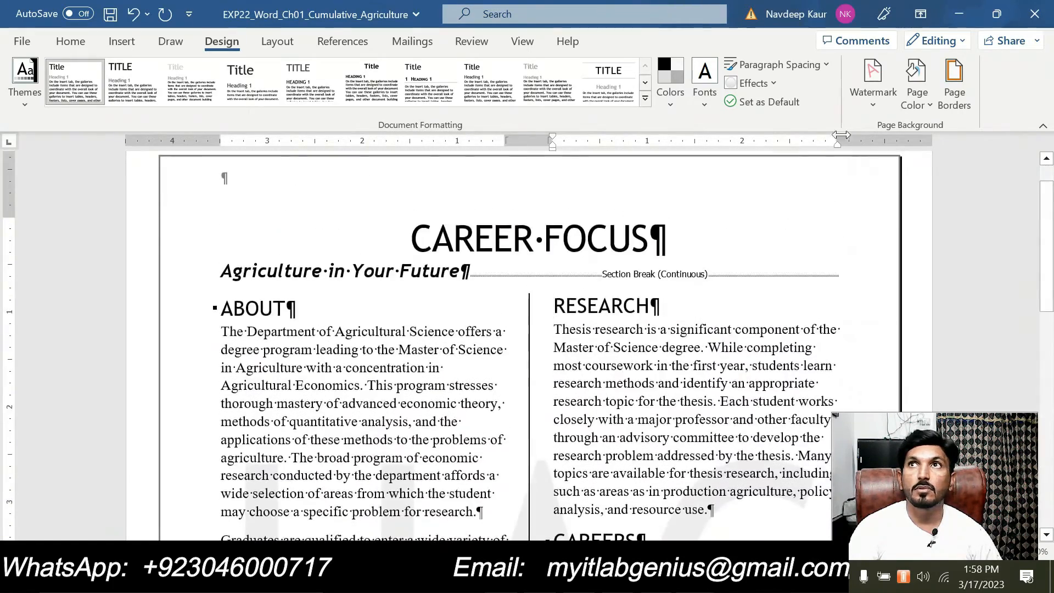
pyautogui.click(862, 104)
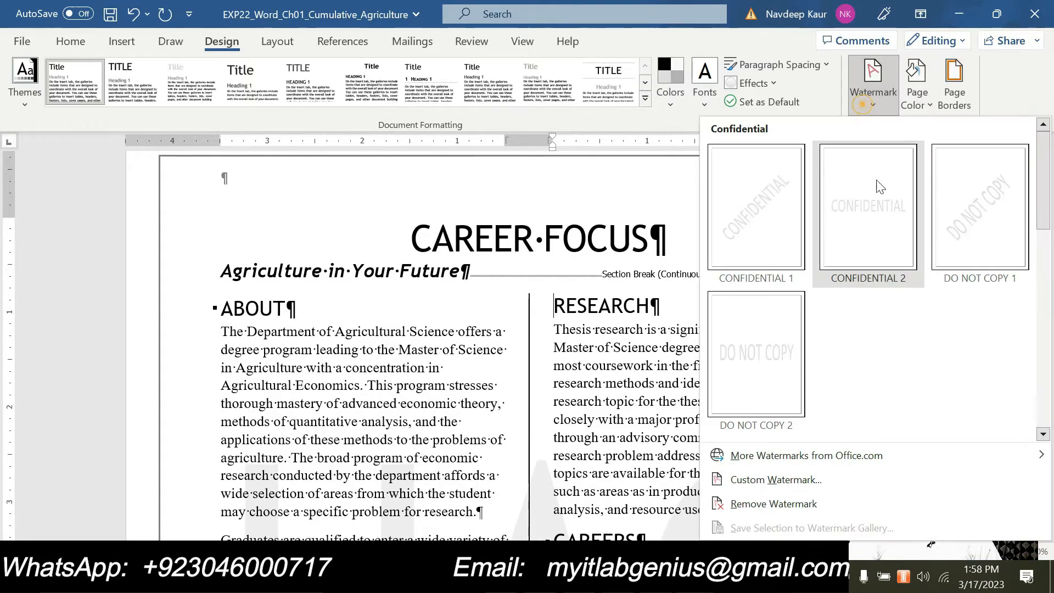
pyautogui.click(750, 485)
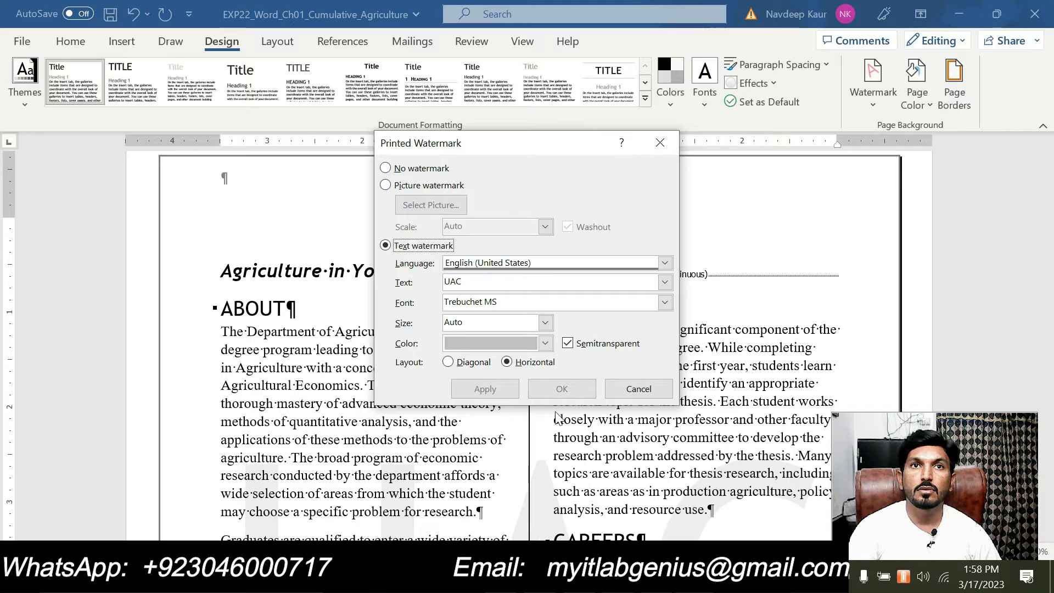
pyautogui.click(629, 507)
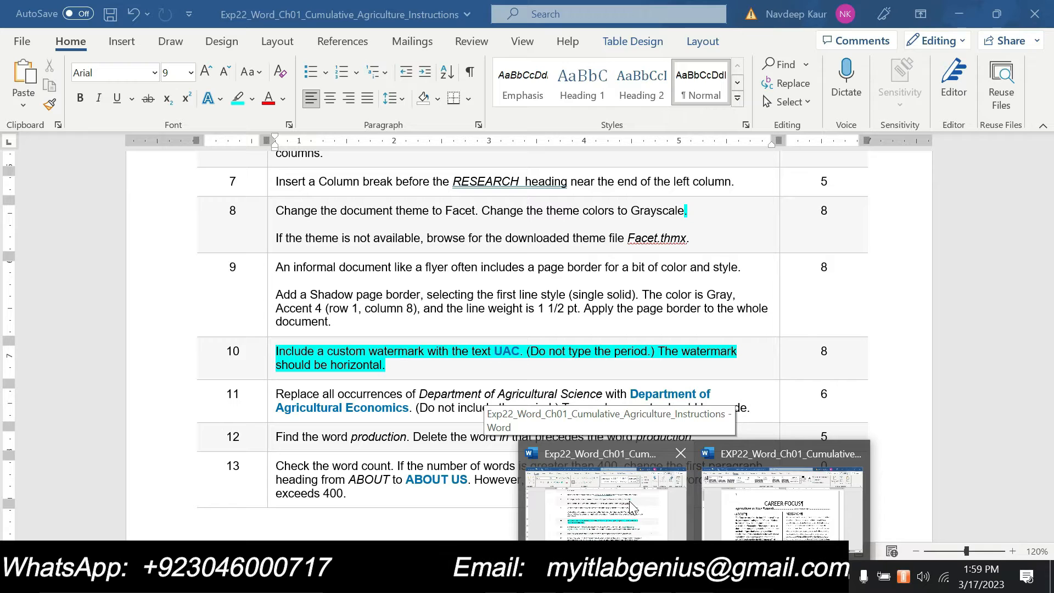
pyautogui.click(724, 504)
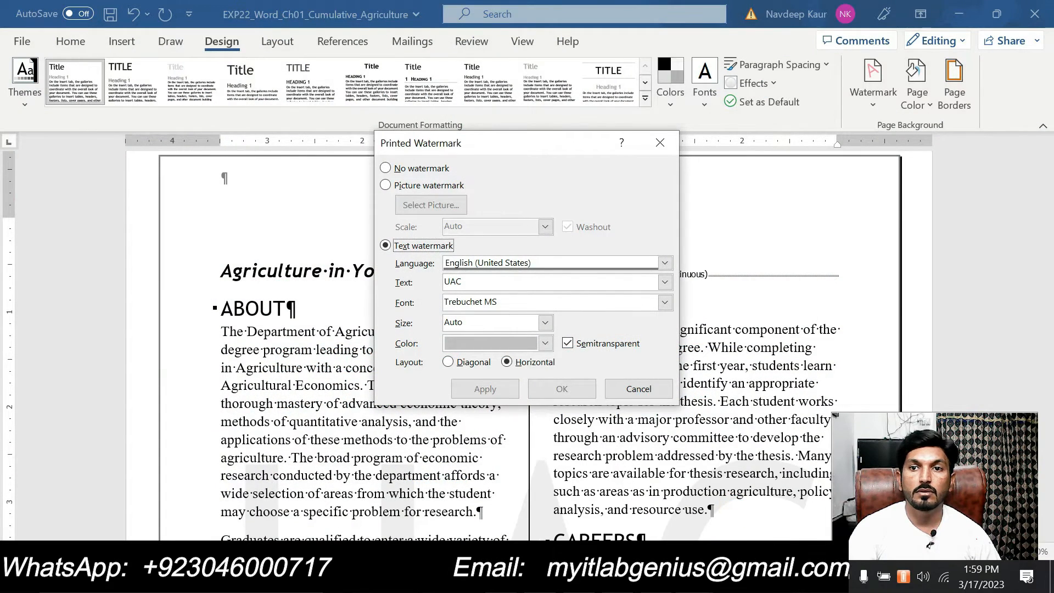
pyautogui.click(640, 387)
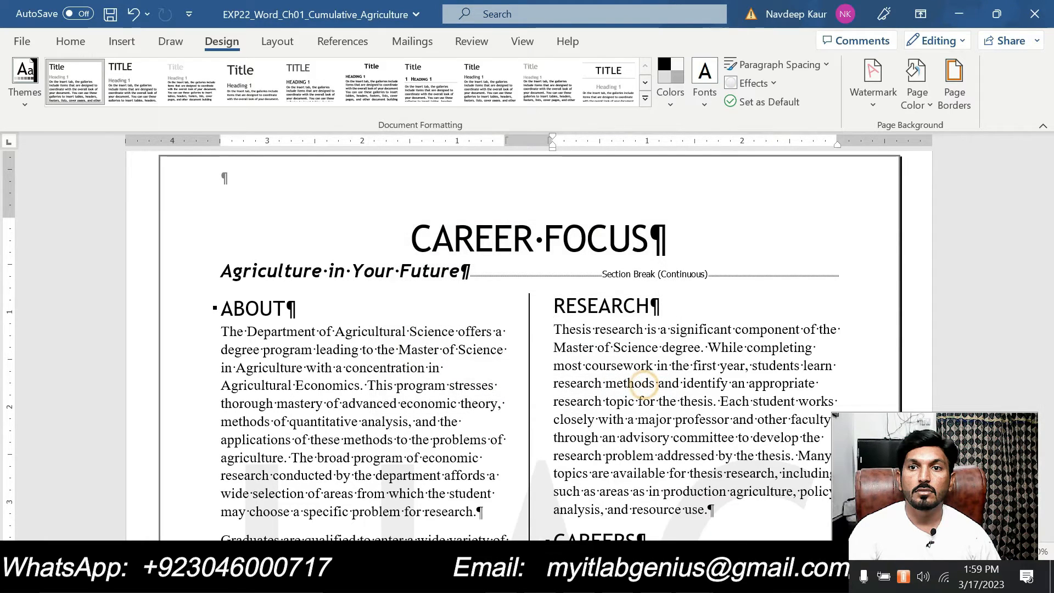
# - In the instructions document, remove the turquoise highlight from step 10 and highlight the text of step 11
pyautogui.moveTo(618, 581)
pyautogui.click(622, 506)
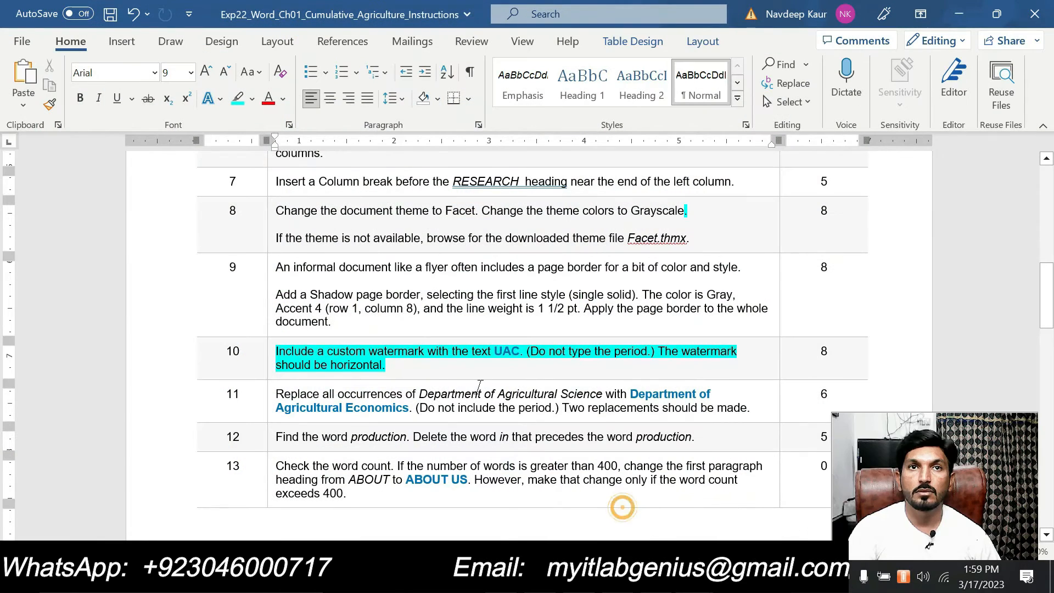
pyautogui.click(439, 365)
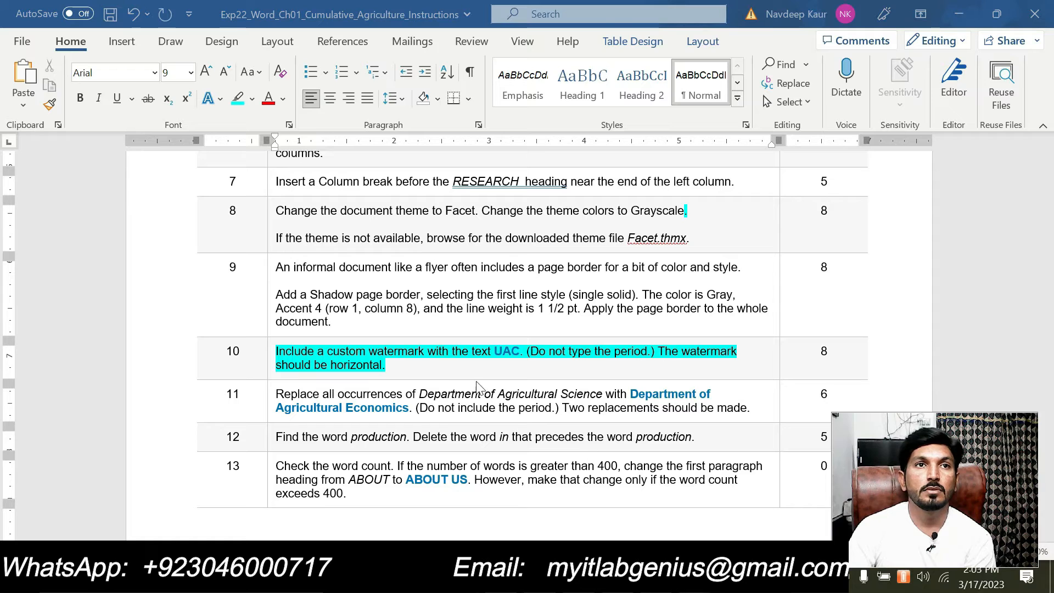
pyautogui.moveTo(407, 364); pyautogui.dragTo(288, 350)
pyautogui.click(349, 322)
pyautogui.scroll(-1, 527, 330)
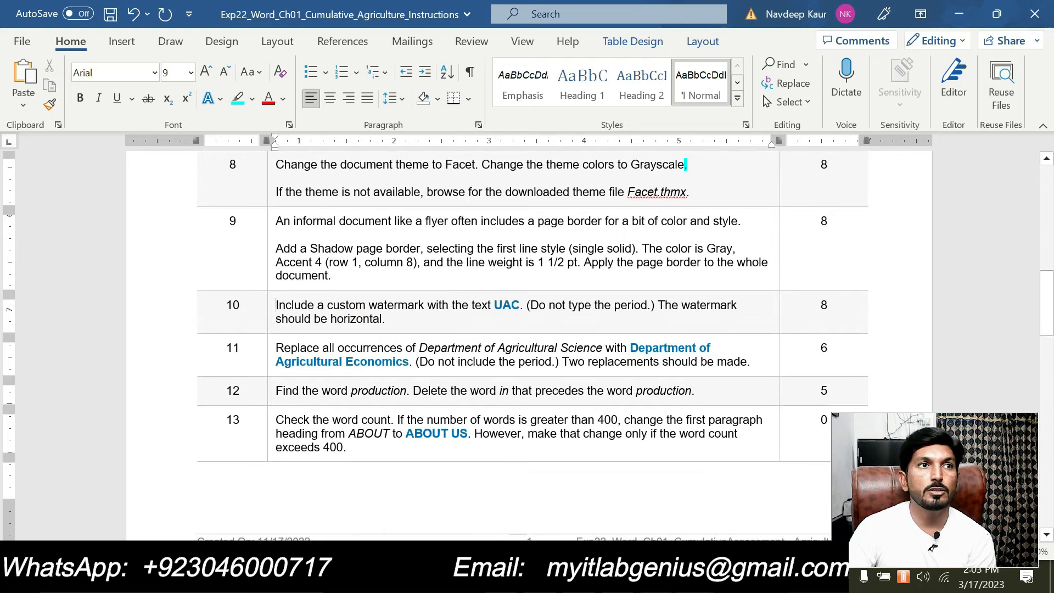
pyautogui.moveTo(276, 348); pyautogui.dragTo(746, 363)
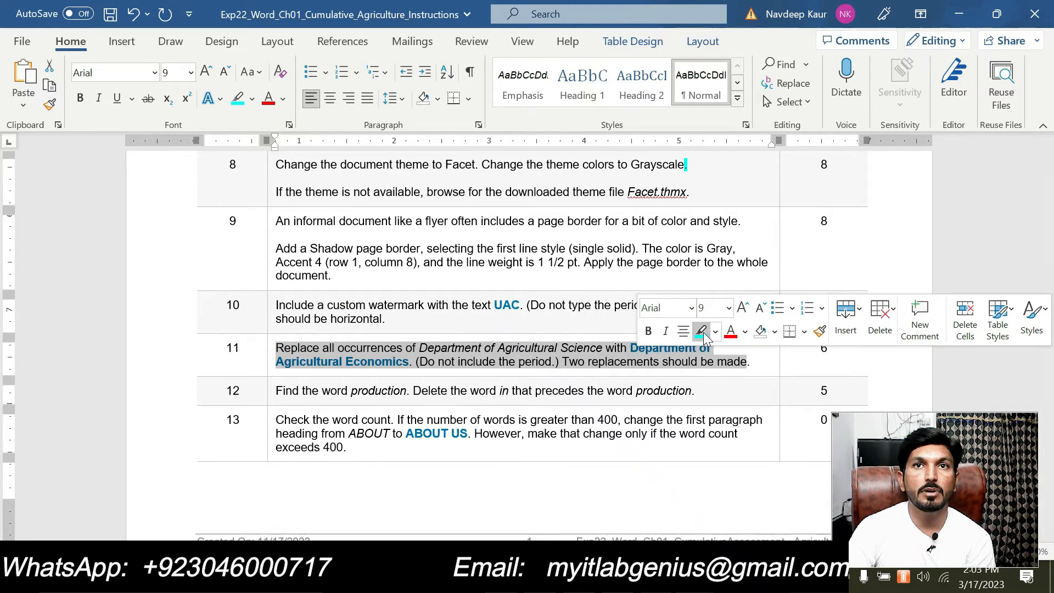
pyautogui.click(703, 331)
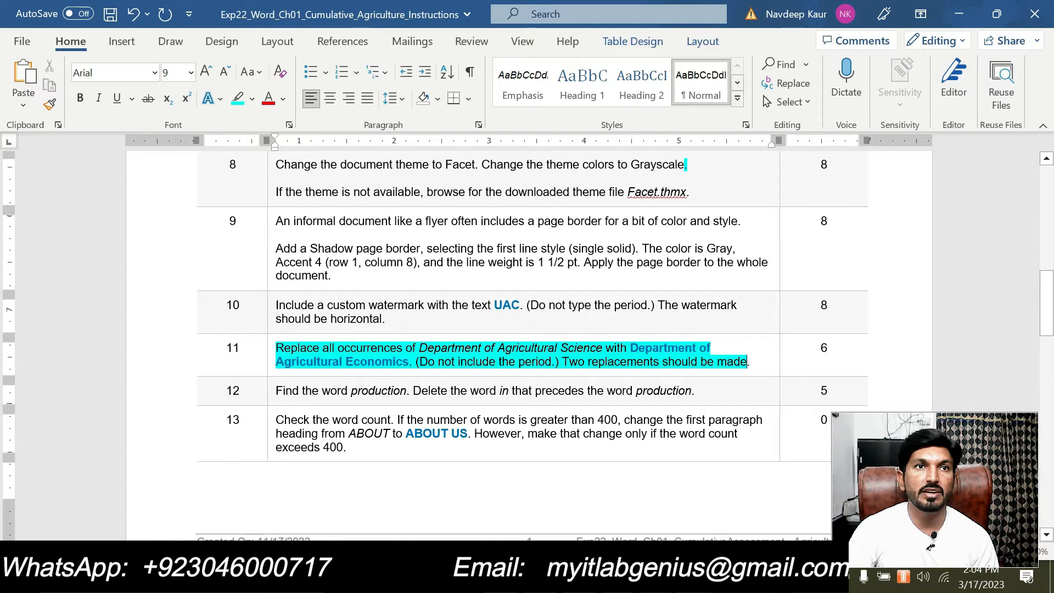
# - Copy "Department of Agricultural Science" from step 11 and enter it as the search text of a Replace operation in the Cumulative_Agriculture report
pyautogui.moveTo(419, 349); pyautogui.dragTo(602, 349)
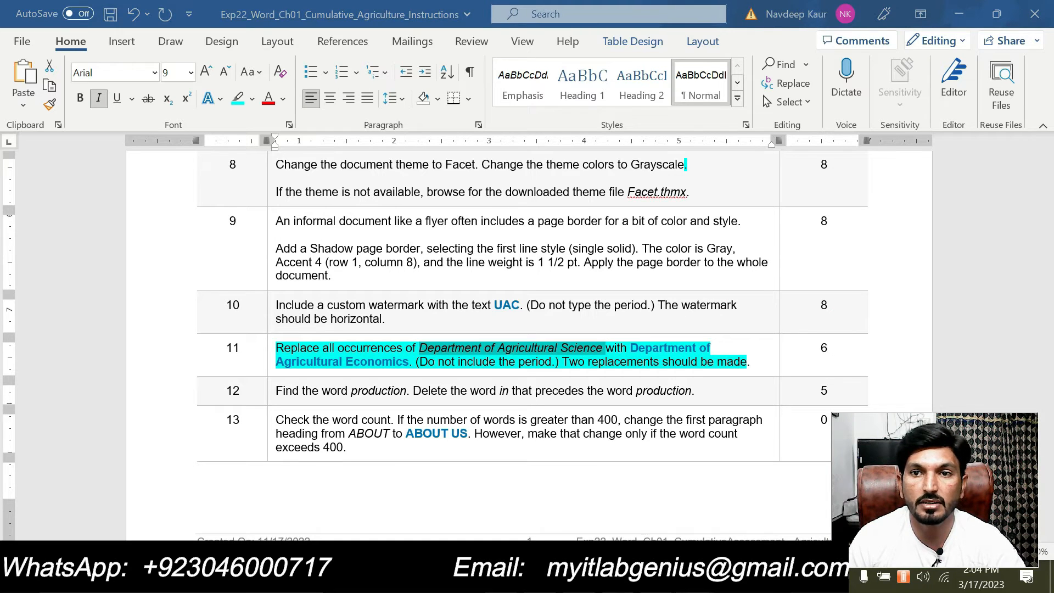
pyautogui.click(725, 496)
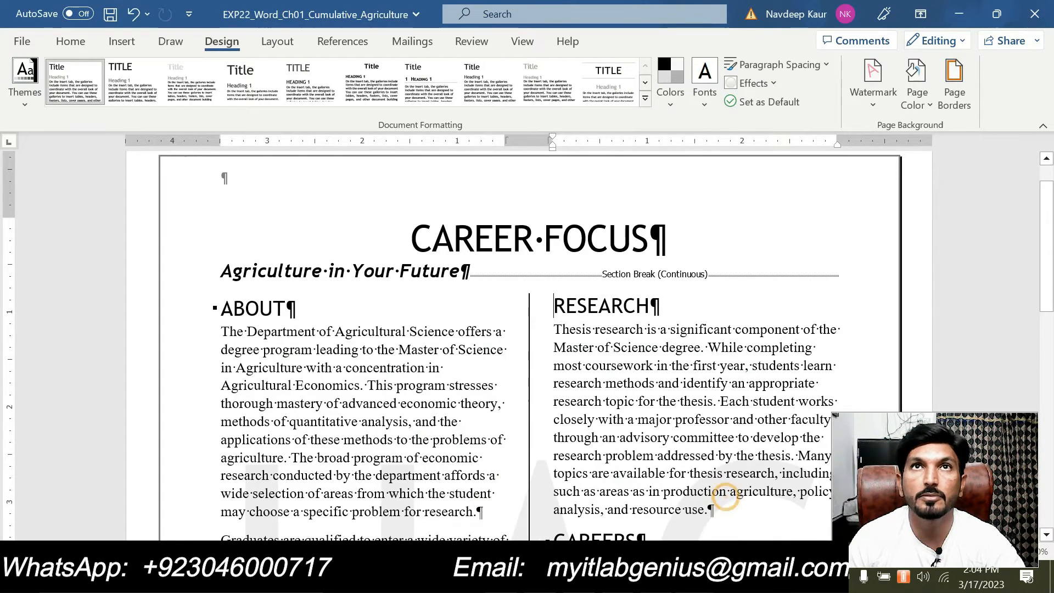
pyautogui.click(82, 42)
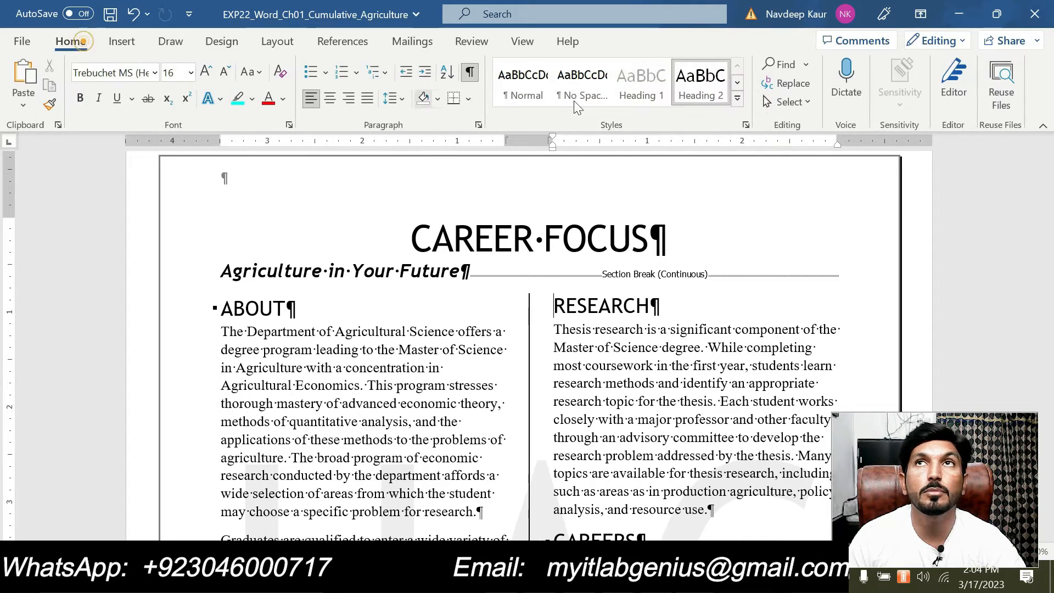
pyautogui.click(792, 84)
pyautogui.hotkey('ctrl', 'v')
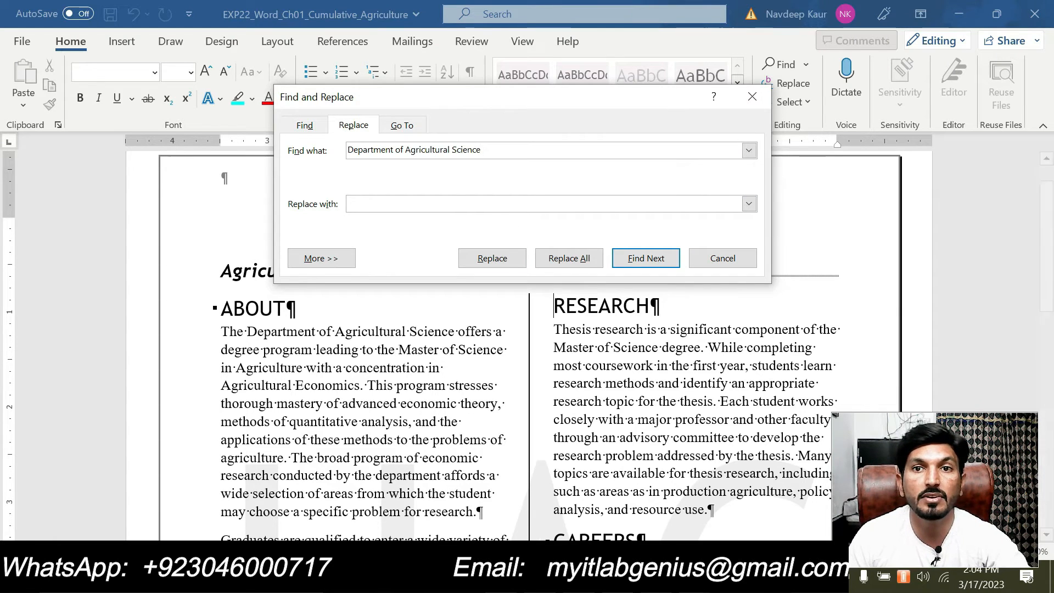
# - Copy "Department of Agricultural Economics" from step 11 as the replacement text and replace all occurrences in the report
pyautogui.click(694, 578)
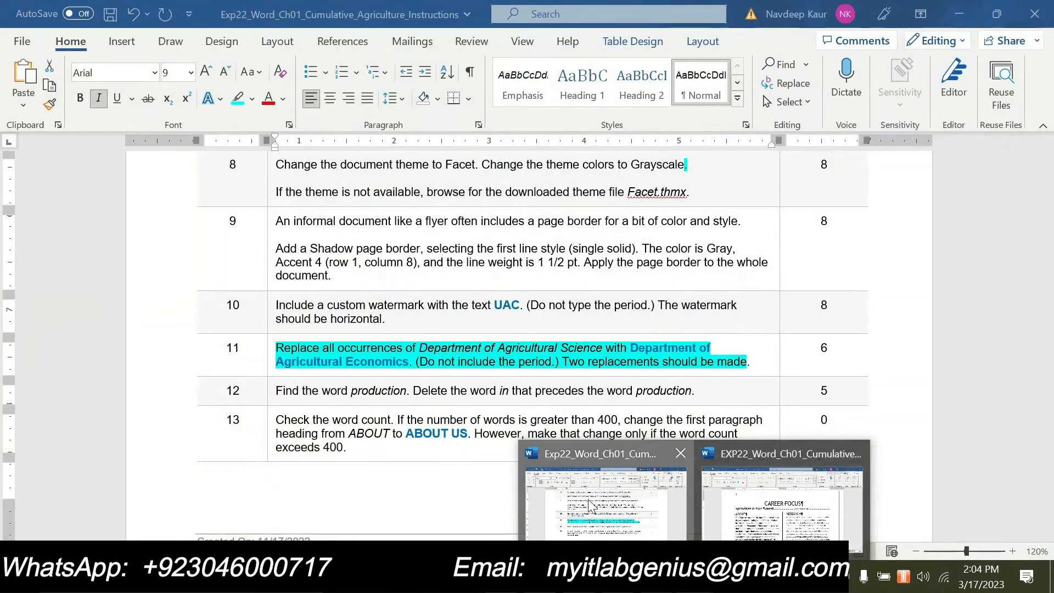
pyautogui.click(604, 505)
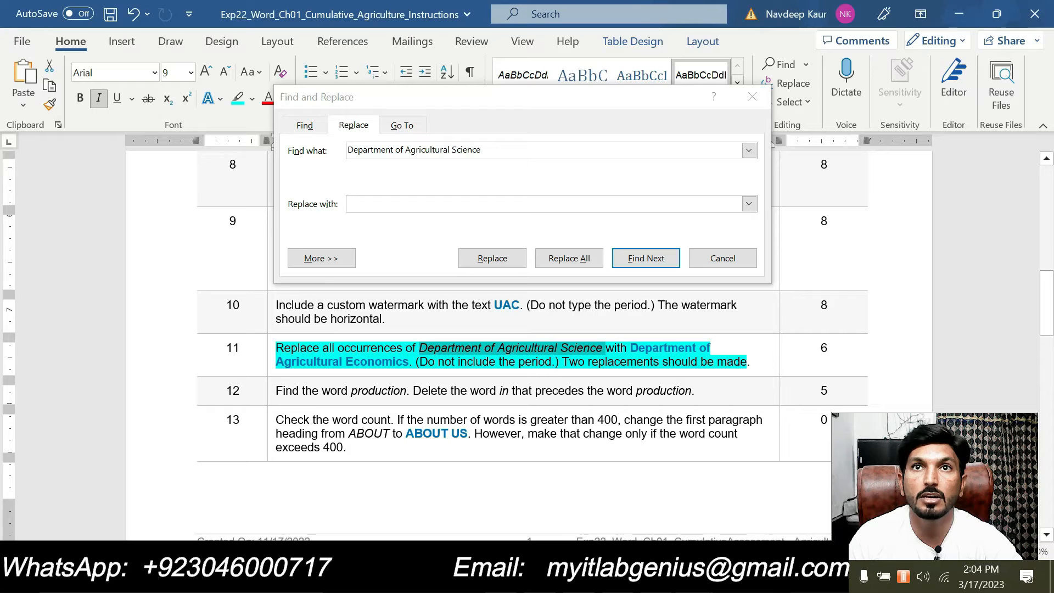
pyautogui.moveTo(630, 347); pyautogui.dragTo(409, 362)
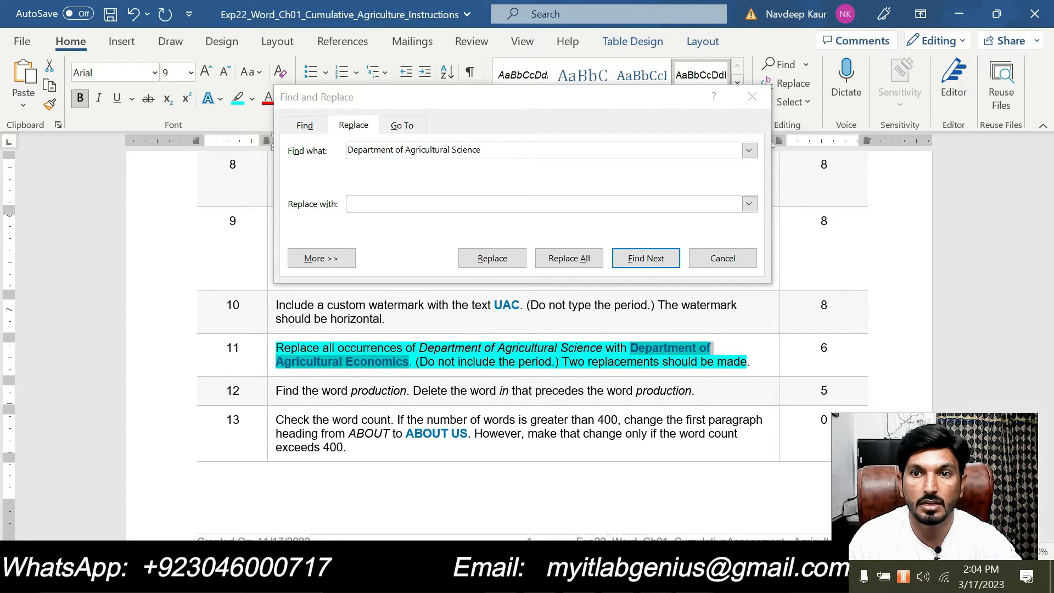
pyautogui.click(733, 513)
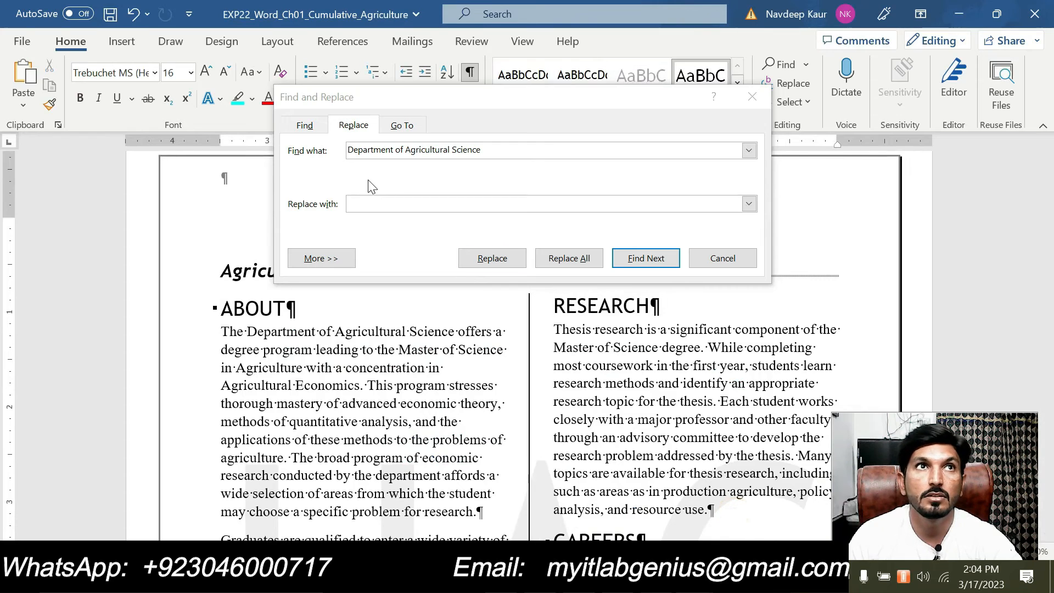
pyautogui.click(364, 204)
pyautogui.hotkey('ctrl', 'v')
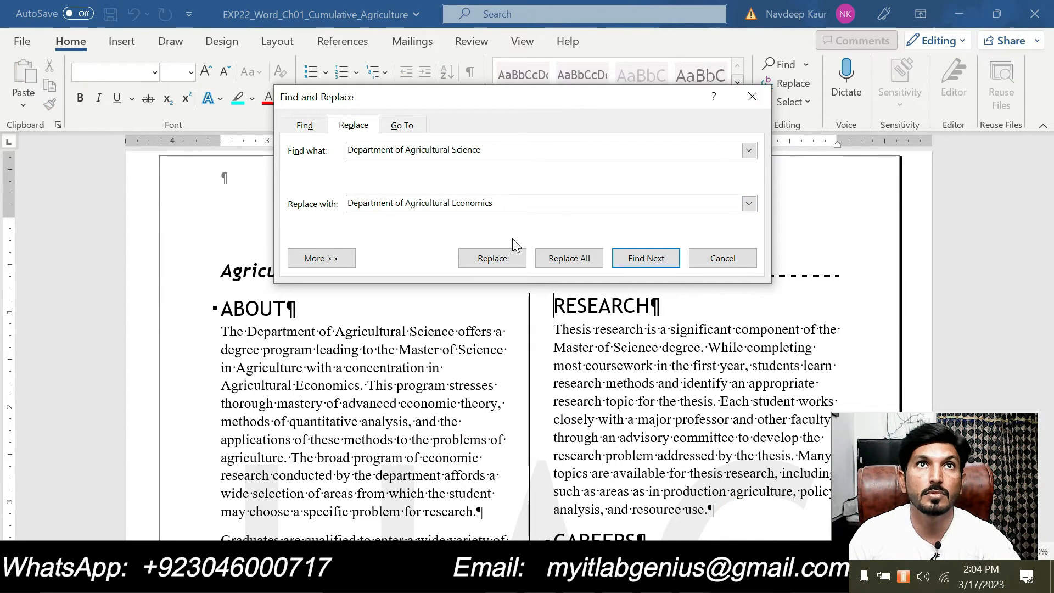
pyautogui.click(581, 265)
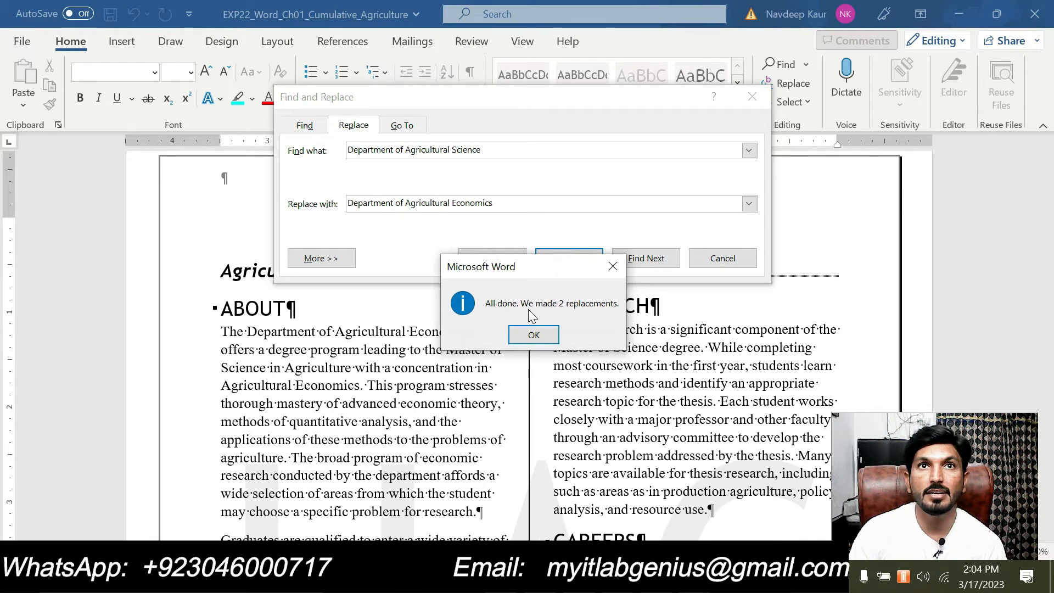
pyautogui.click(531, 335)
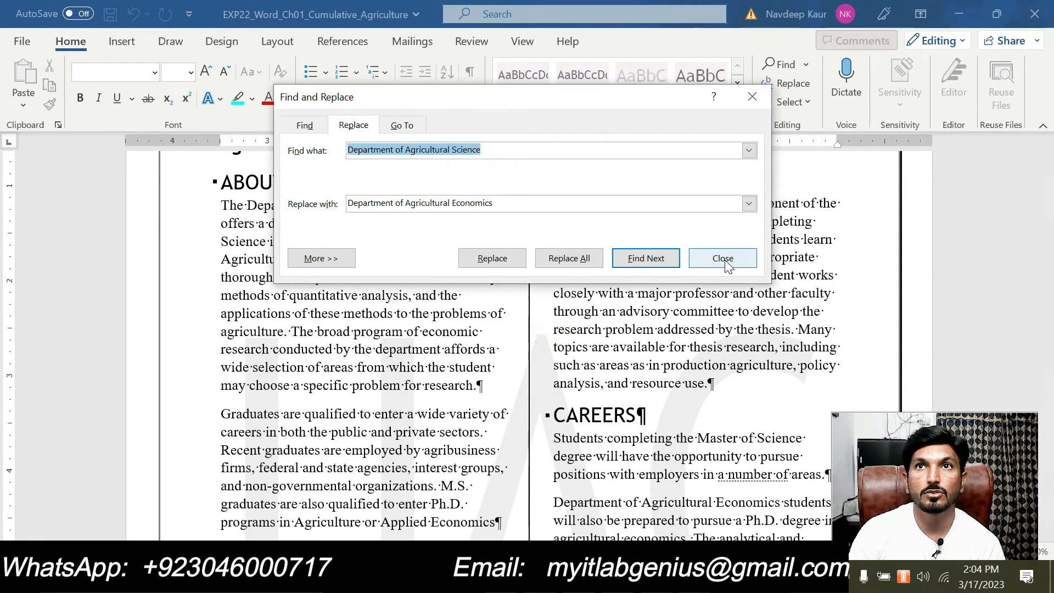
pyautogui.click(722, 258)
# - In the instructions document, remove the turquoise highlight from step 11 and highlight the text of step 12
pyautogui.moveTo(686, 580)
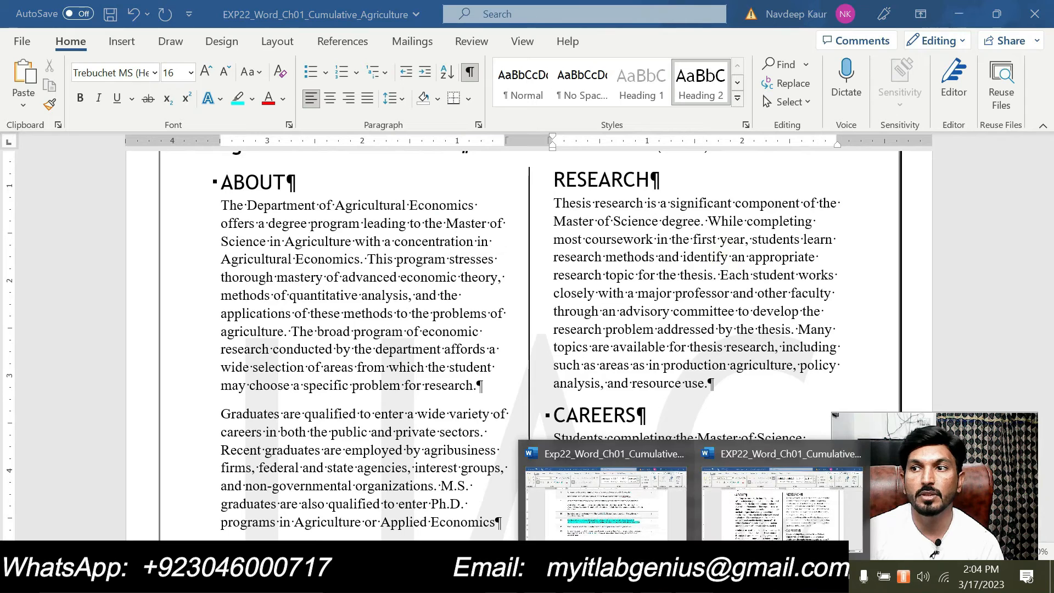
pyautogui.click(650, 525)
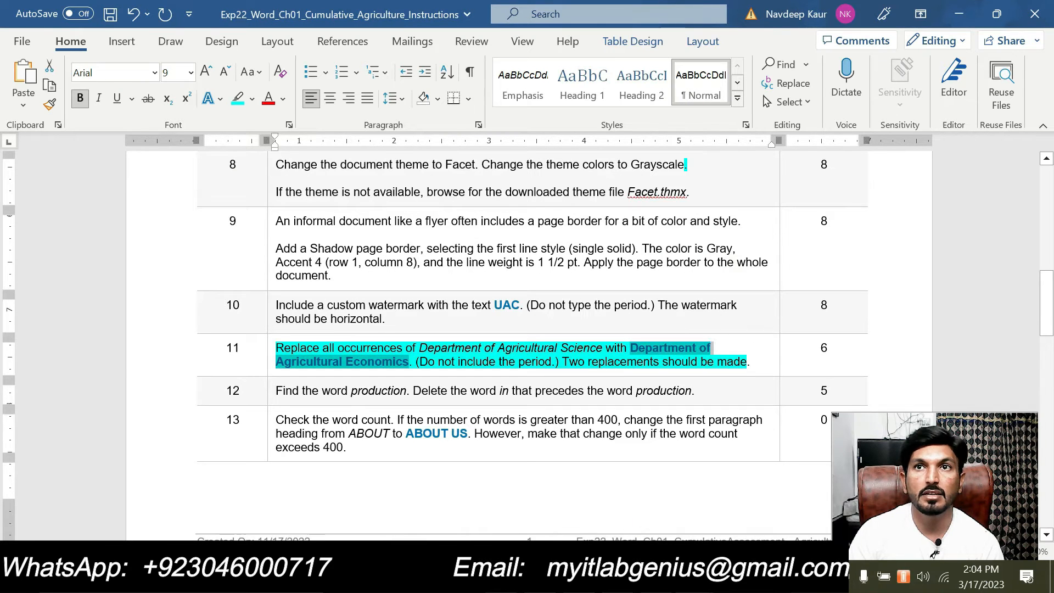
pyautogui.moveTo(749, 362); pyautogui.dragTo(275, 347)
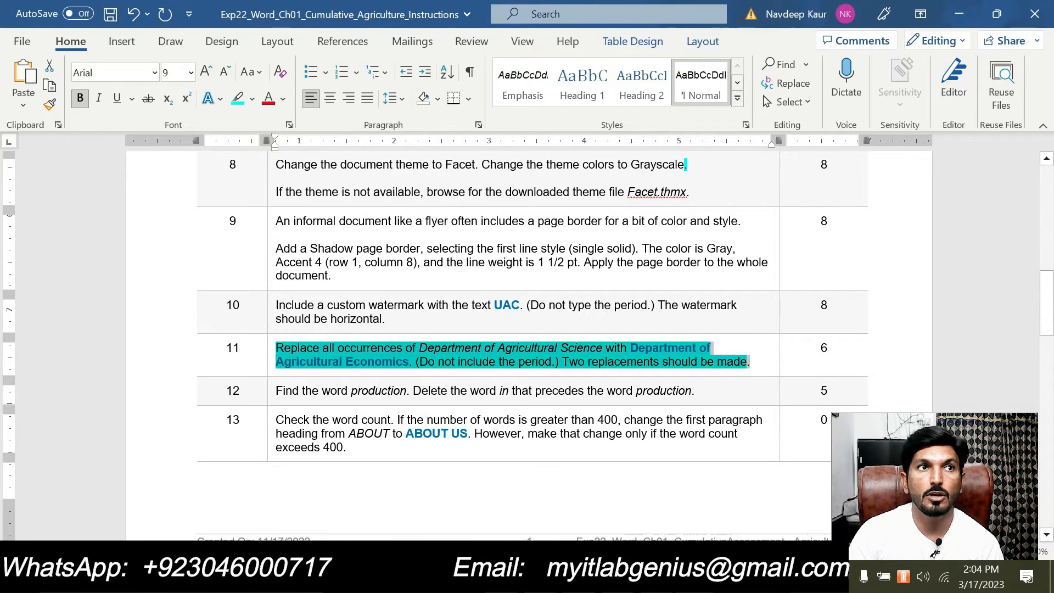
pyautogui.click(347, 315)
pyautogui.scroll(-3, 346, 314)
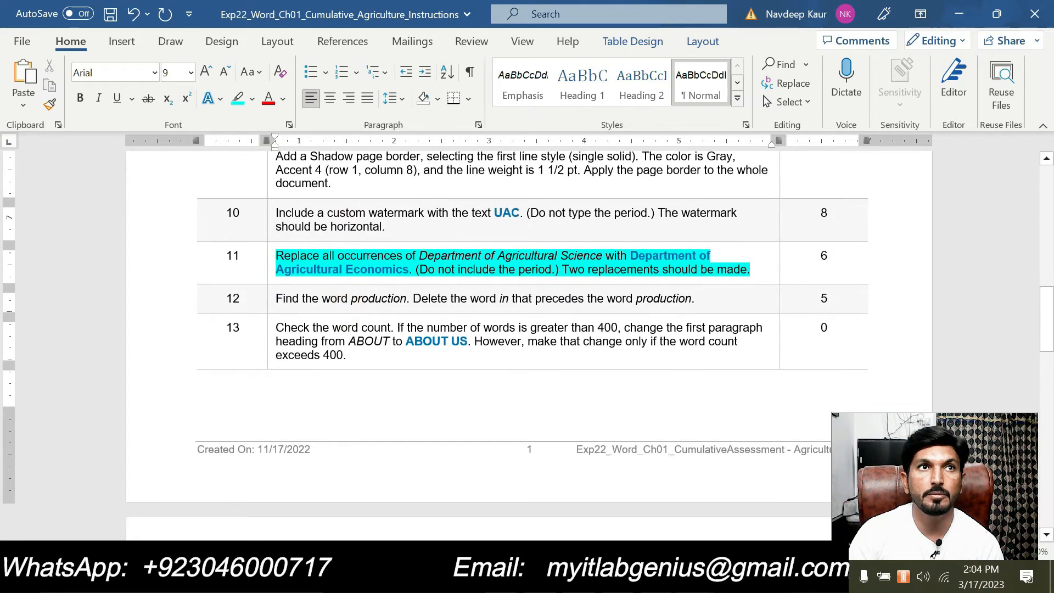
pyautogui.moveTo(759, 271); pyautogui.dragTo(276, 255)
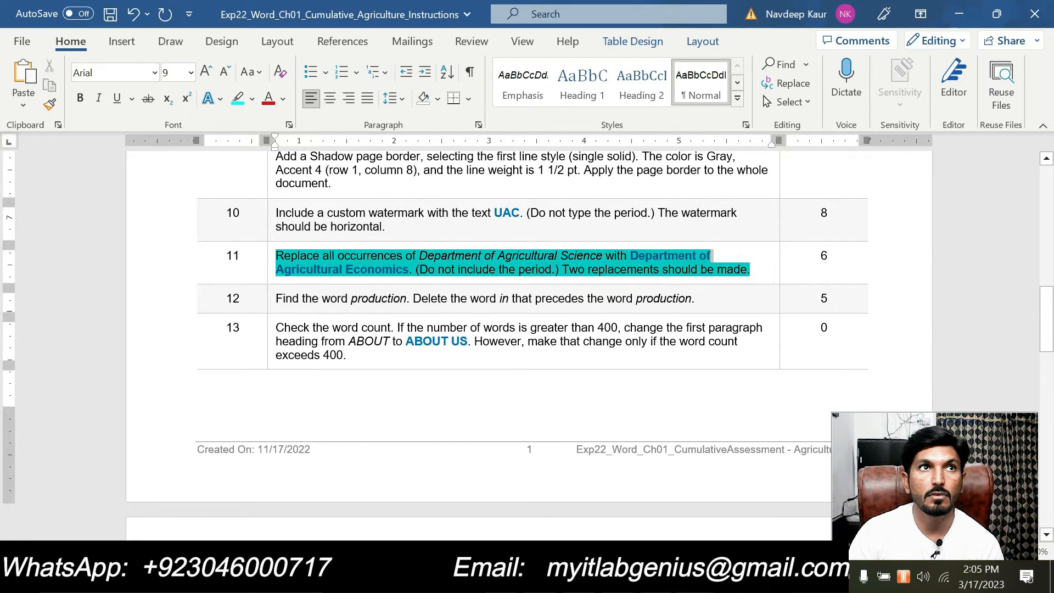
pyautogui.click(356, 230)
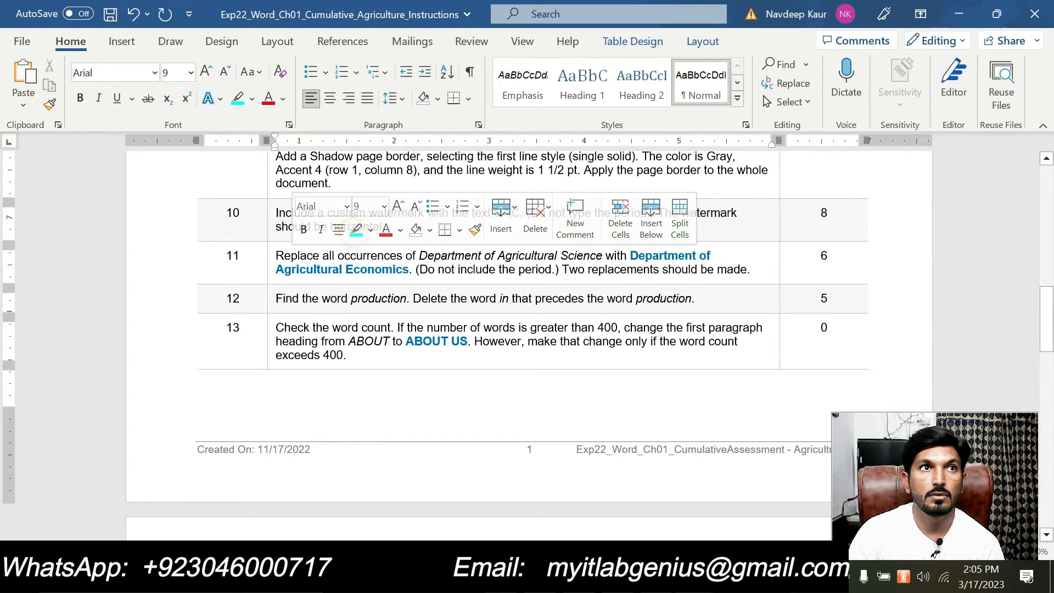
pyautogui.click(273, 298)
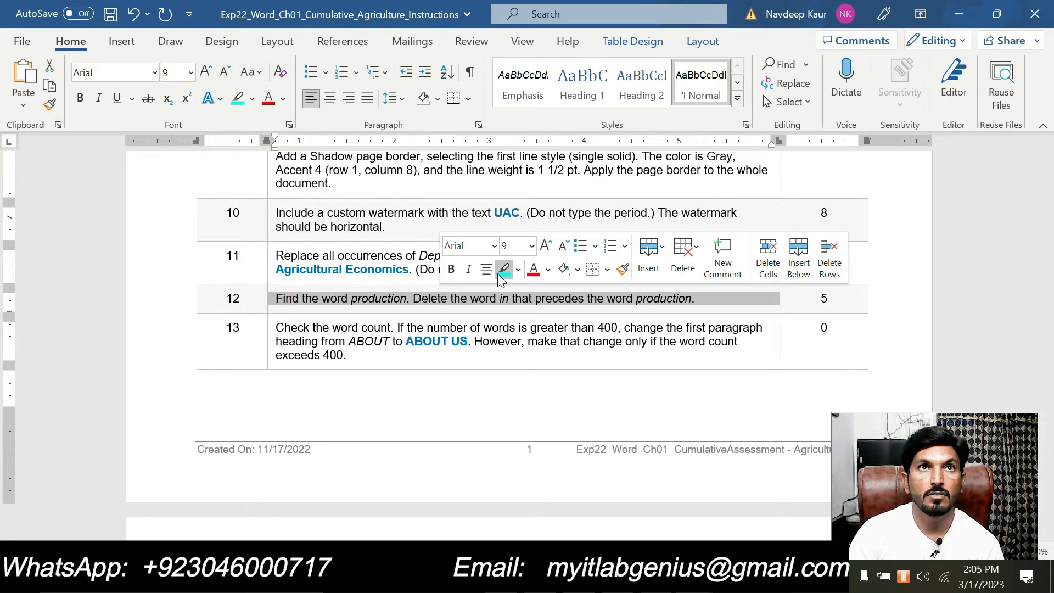
pyautogui.click(502, 272)
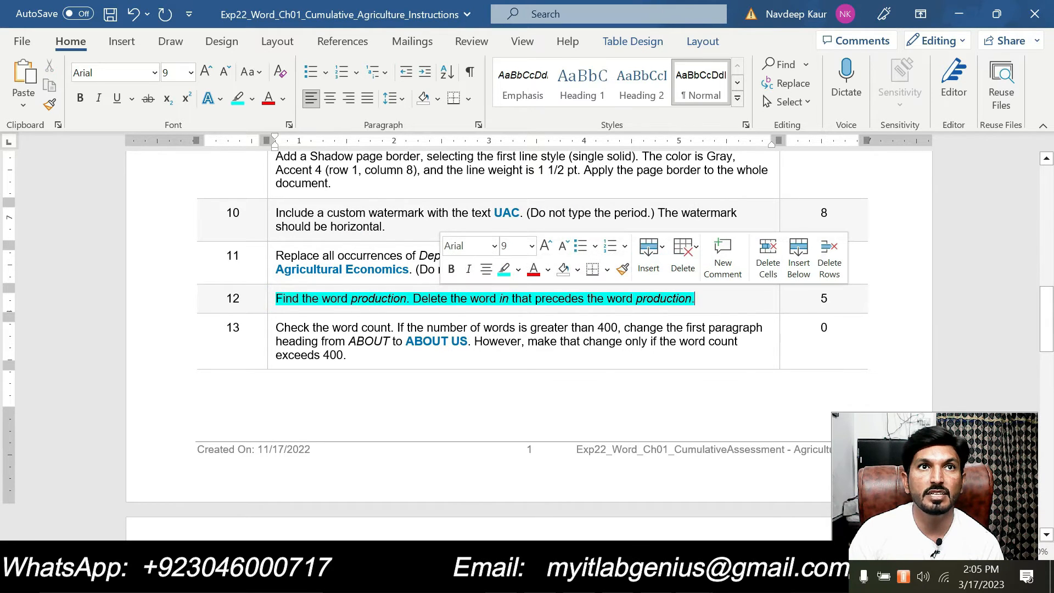
pyautogui.click(509, 298)
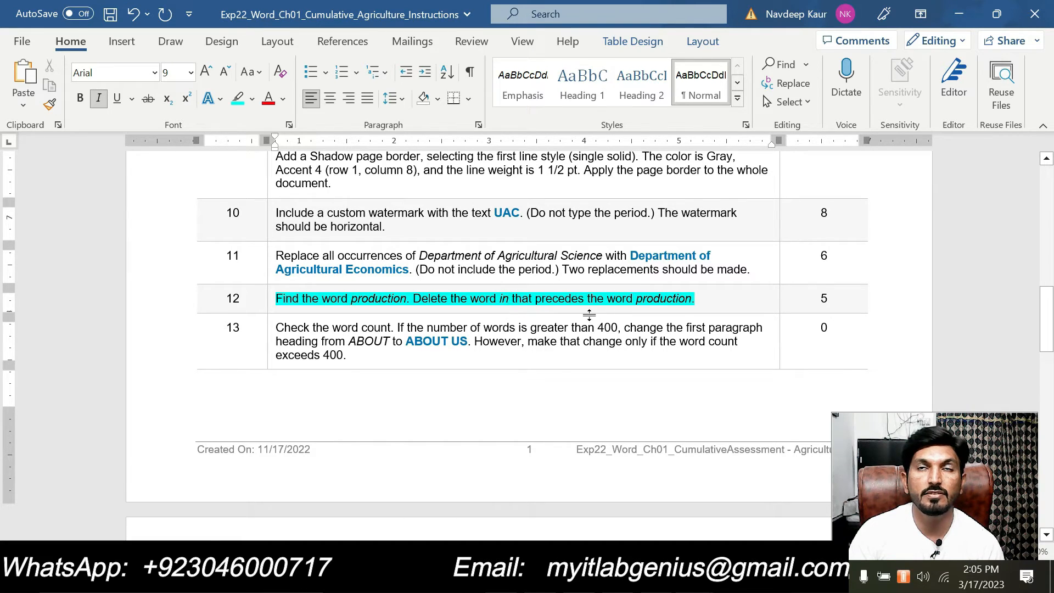
# - Copy the word "production" from step 12 and search for it in the Cumulative_Agriculture report
pyautogui.moveTo(353, 299); pyautogui.dragTo(396, 299)
pyautogui.hotkey('ctrl', 'c')
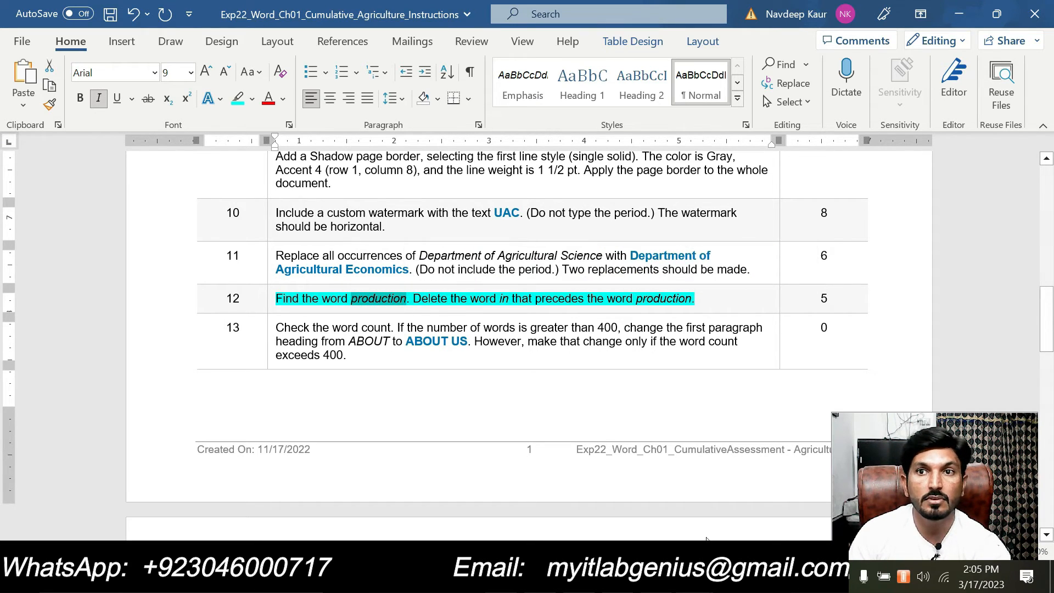
pyautogui.moveTo(706, 579)
pyautogui.click(705, 509)
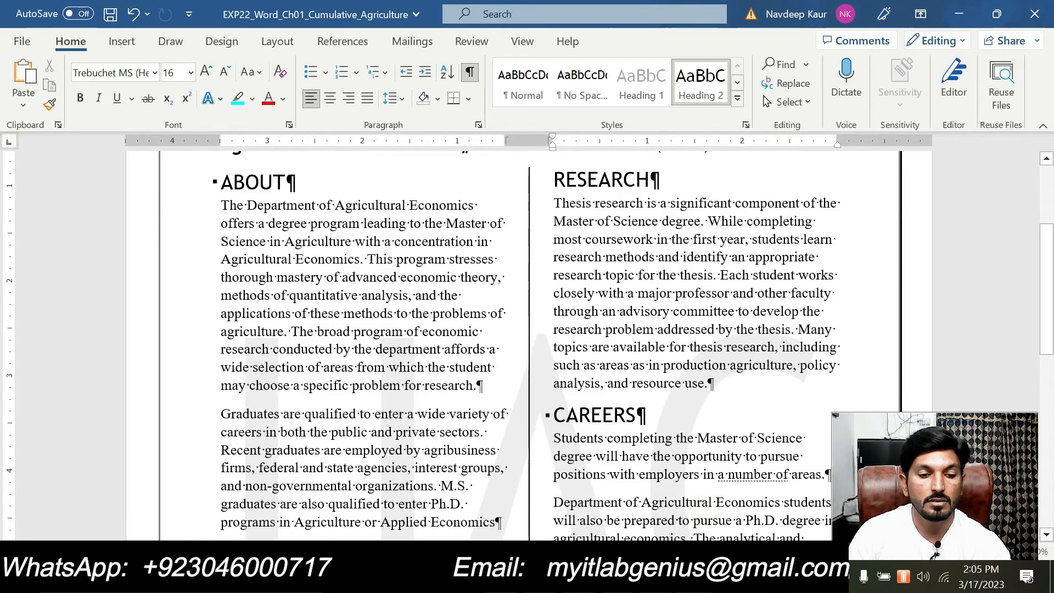
pyautogui.hotkey('ctrl', 'f')
pyautogui.hotkey('ctrl', 'v')
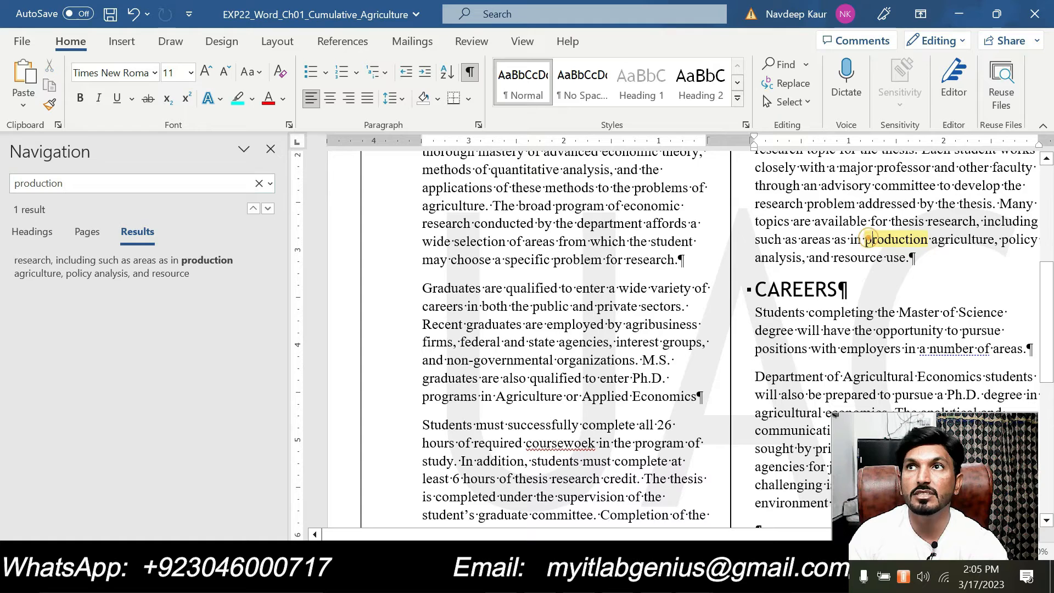
pyautogui.click(270, 149)
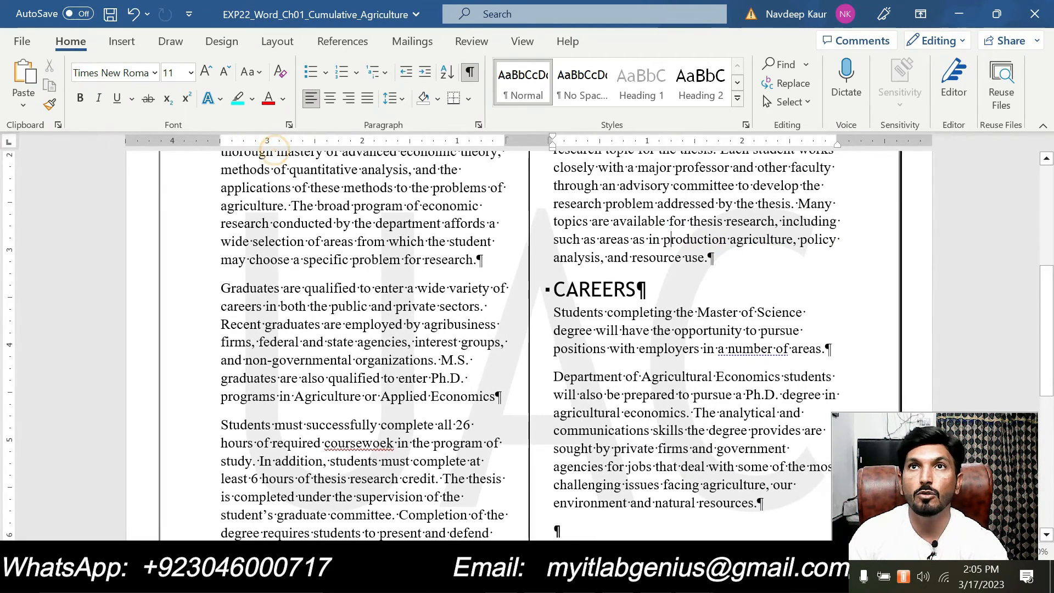
# - Delete the word "in" before "production" in the RESEARCH paragraph
pyautogui.click(657, 240)
pyautogui.press('BackSpace')
pyautogui.press('BackSpace')
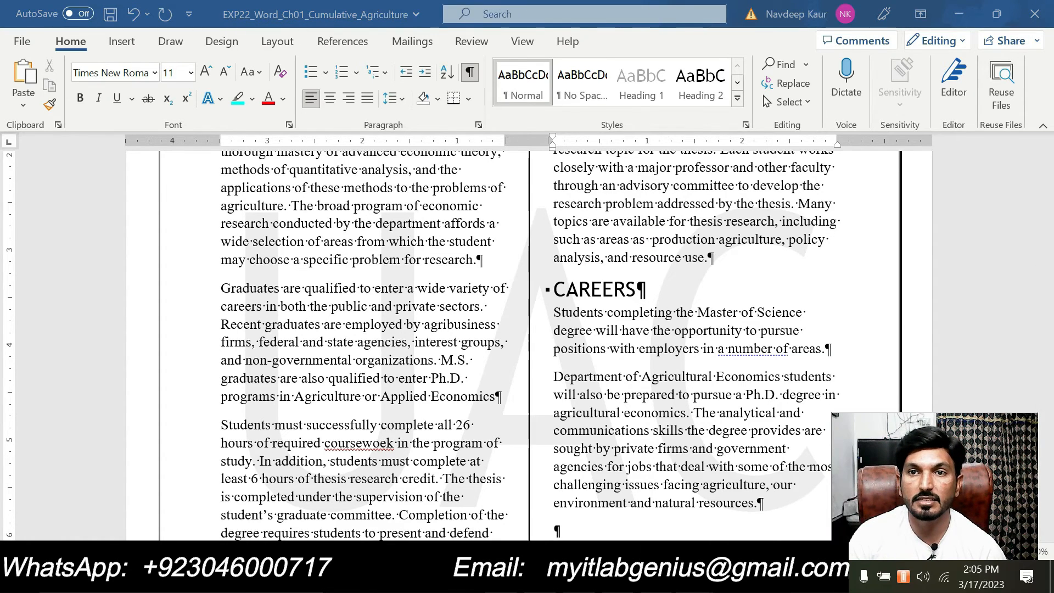
# - Read the remaining instruction steps 13 to 16 in the instructions document and return to the Cumulative_Agriculture report
pyautogui.moveTo(694, 581)
pyautogui.click(661, 514)
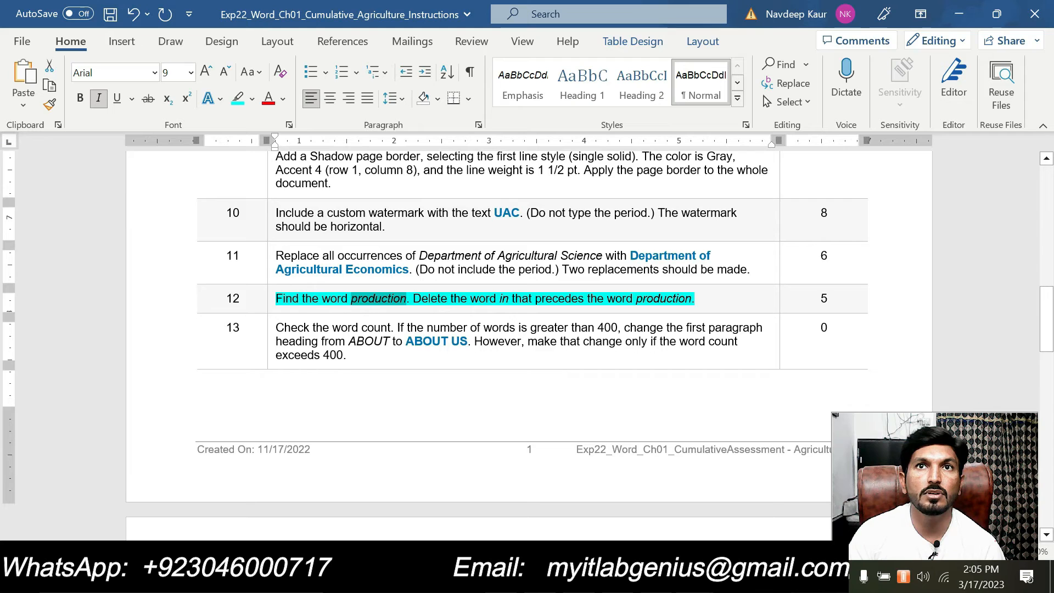
pyautogui.scroll(-5, 618, 343)
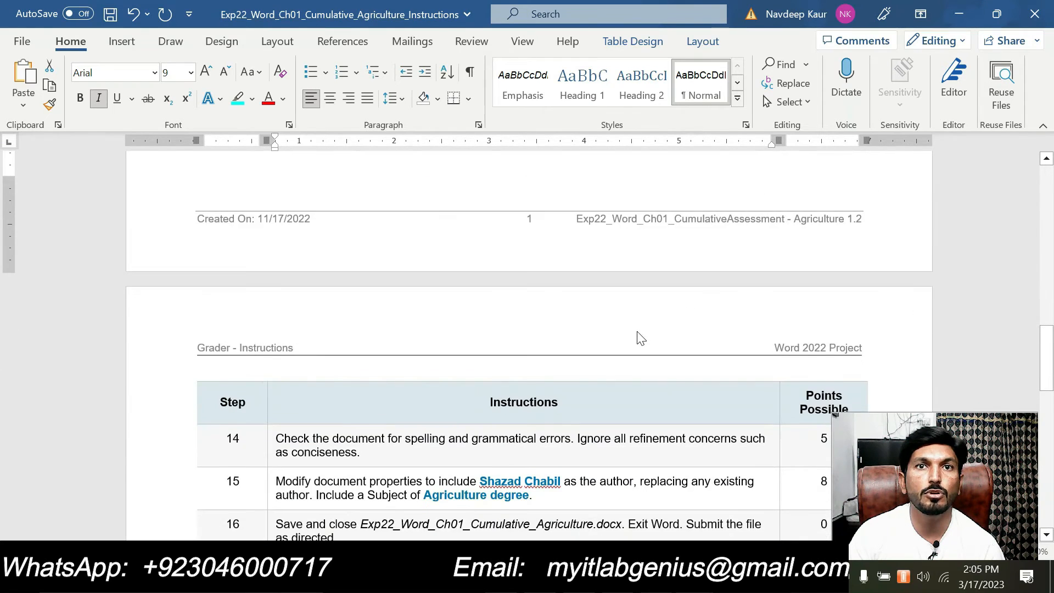
pyautogui.scroll(-2, 640, 338)
pyautogui.scroll(5, 637, 329)
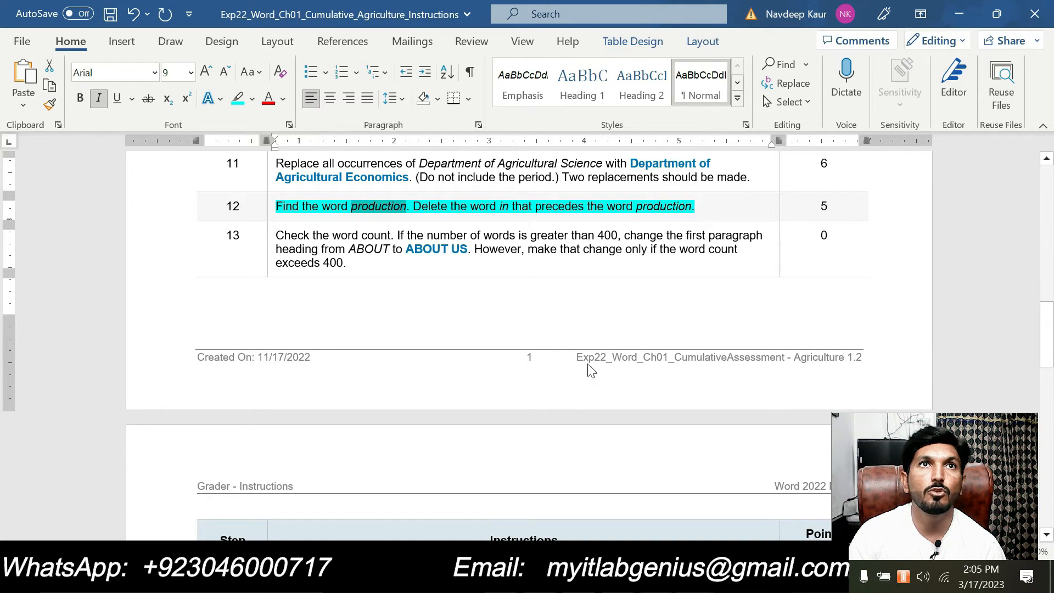
pyautogui.scroll(-6, 590, 371)
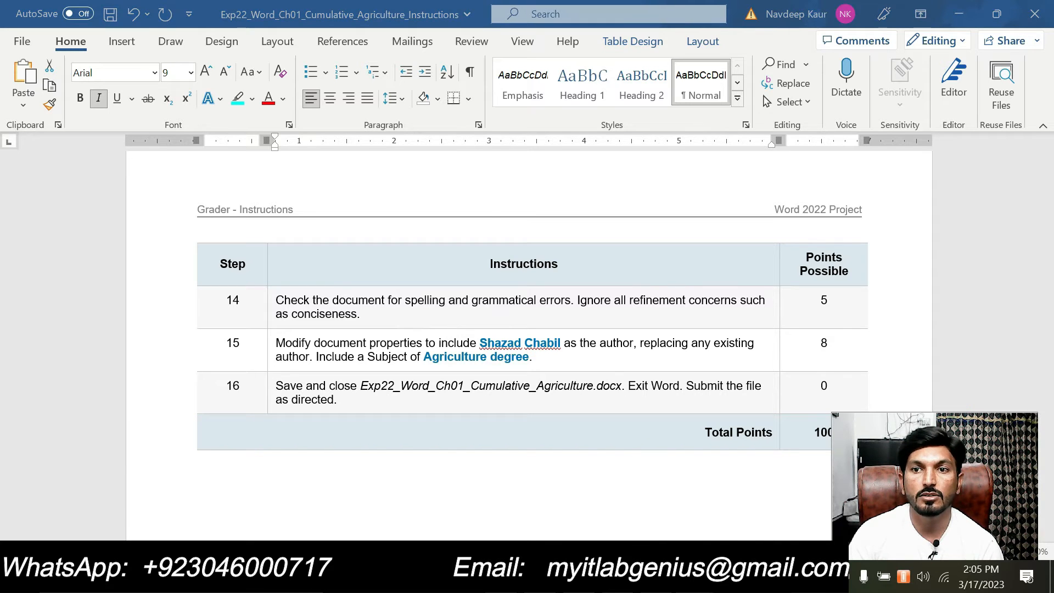
pyautogui.click(724, 509)
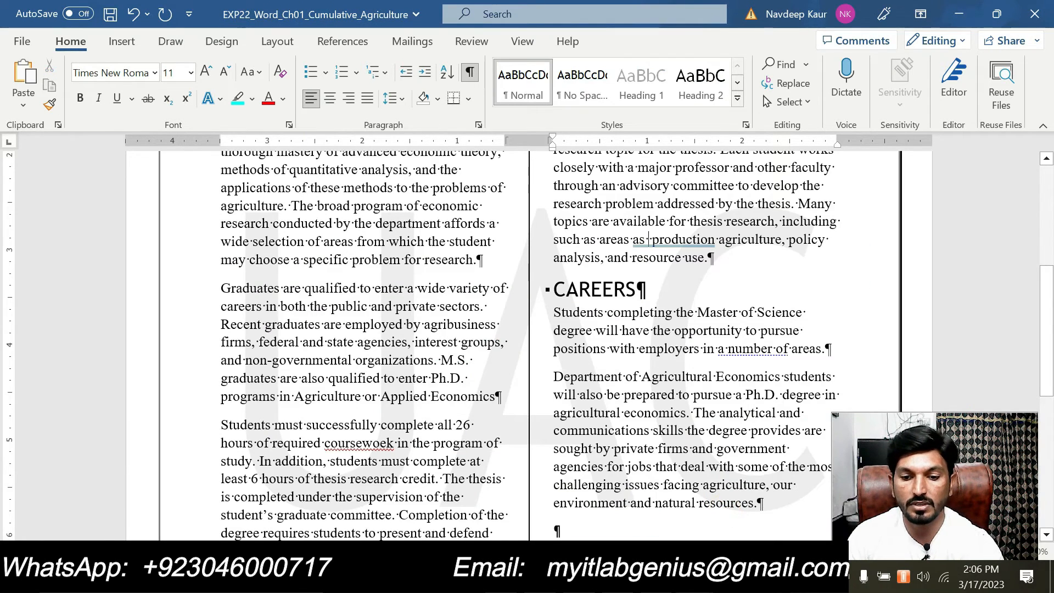
# - Delete the extra space before "production" and correct the misspelled "coursewoek" to "coursework" with the spelling and grammar check
pyautogui.press('BackSpace')
pyautogui.click(413, 322)
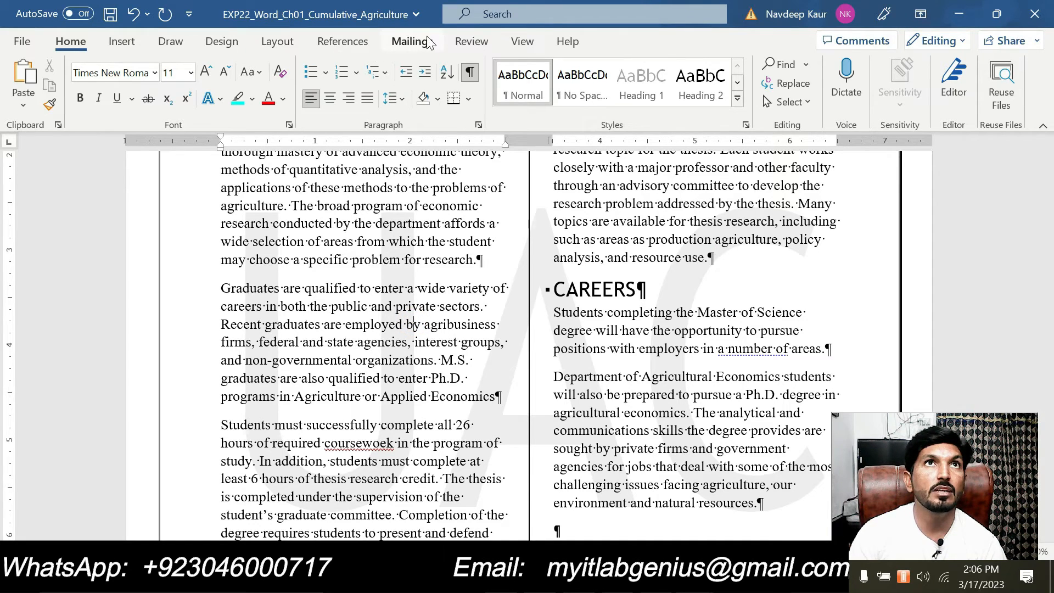
pyautogui.click(471, 42)
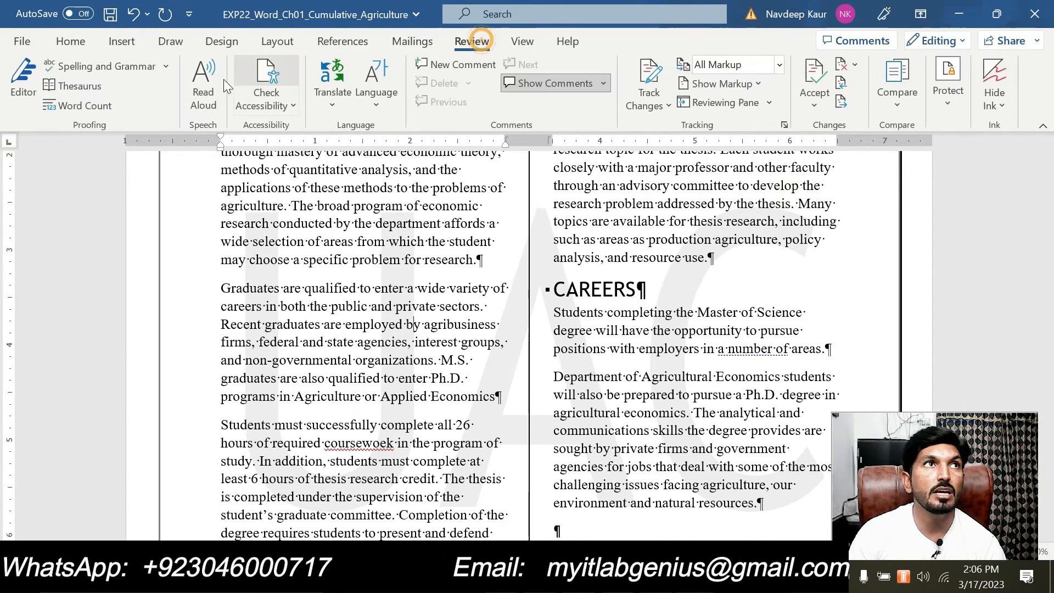
pyautogui.click(134, 68)
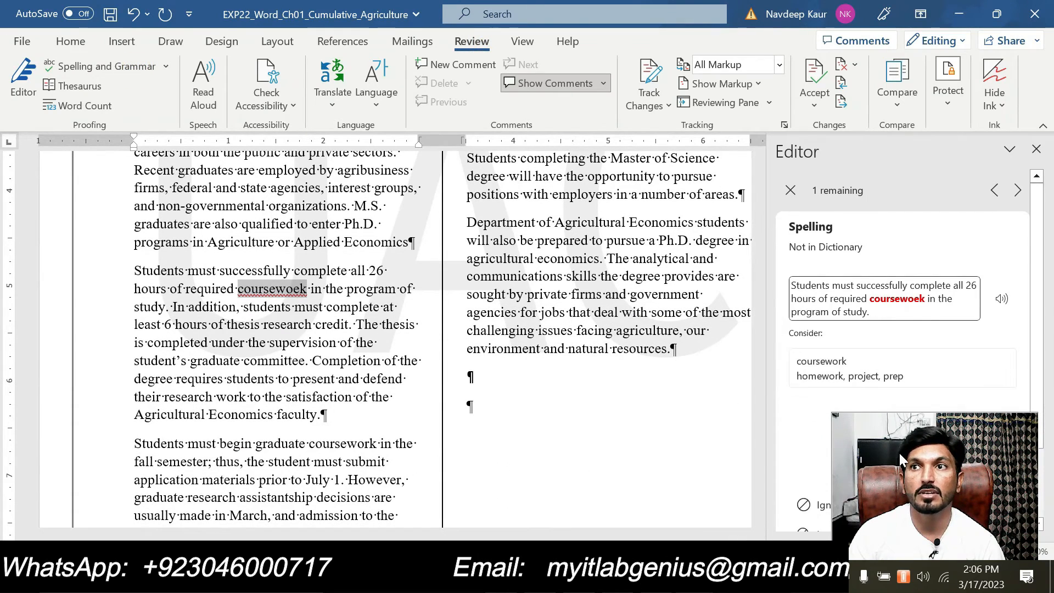
pyautogui.moveTo(624, 478); pyautogui.dragTo(78, 475)
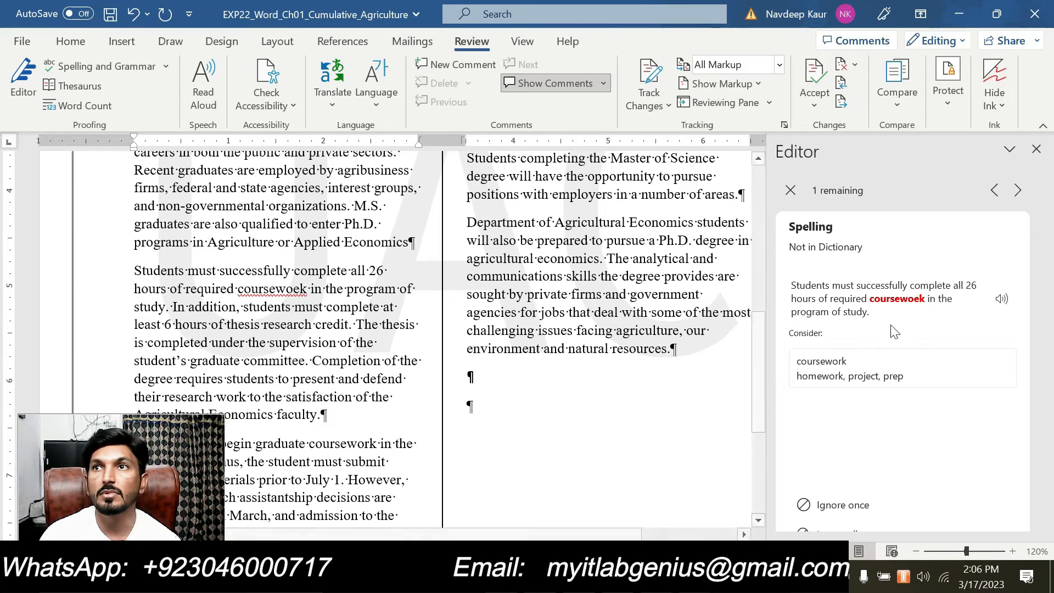
pyautogui.click(831, 370)
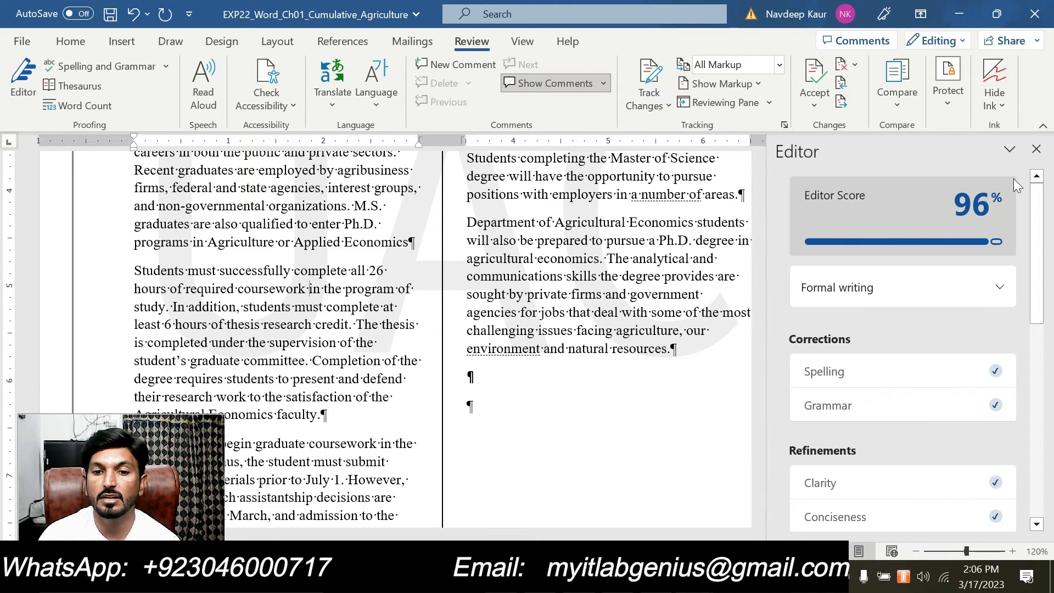
pyautogui.click(1034, 150)
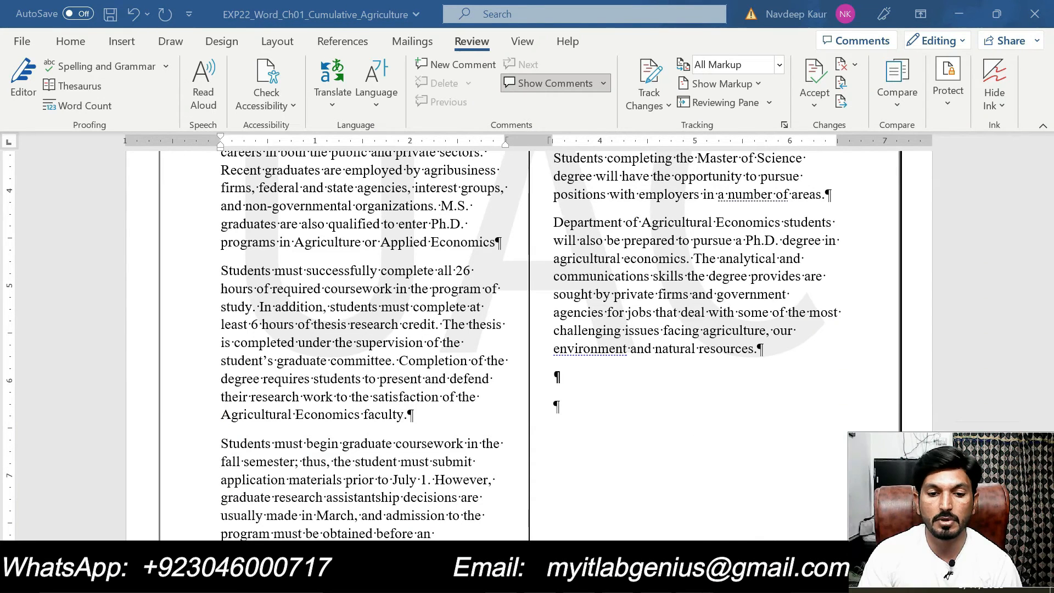
# - Copy the new author's name from step 15 of the instructions document and return to the Cumulative_Agriculture report
pyautogui.moveTo(694, 582)
pyautogui.click(600, 491)
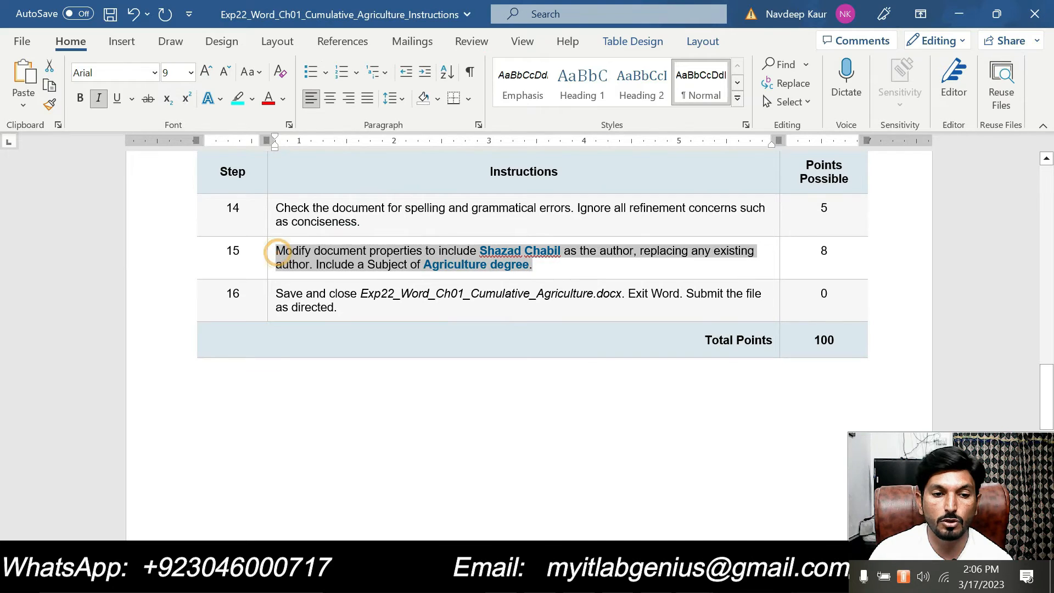
pyautogui.click(434, 251)
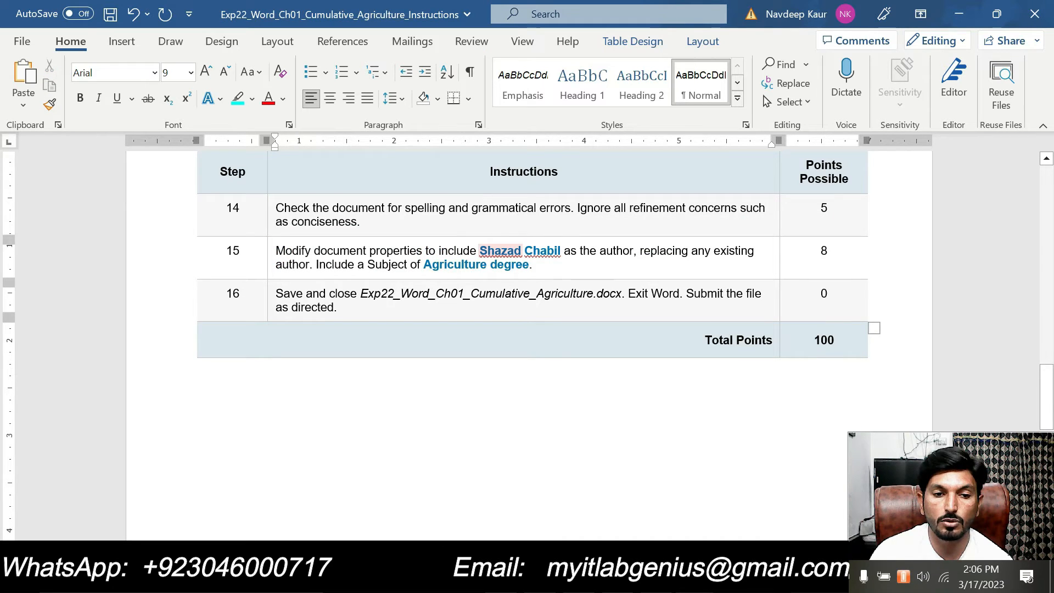
pyautogui.moveTo(479, 251); pyautogui.dragTo(562, 252)
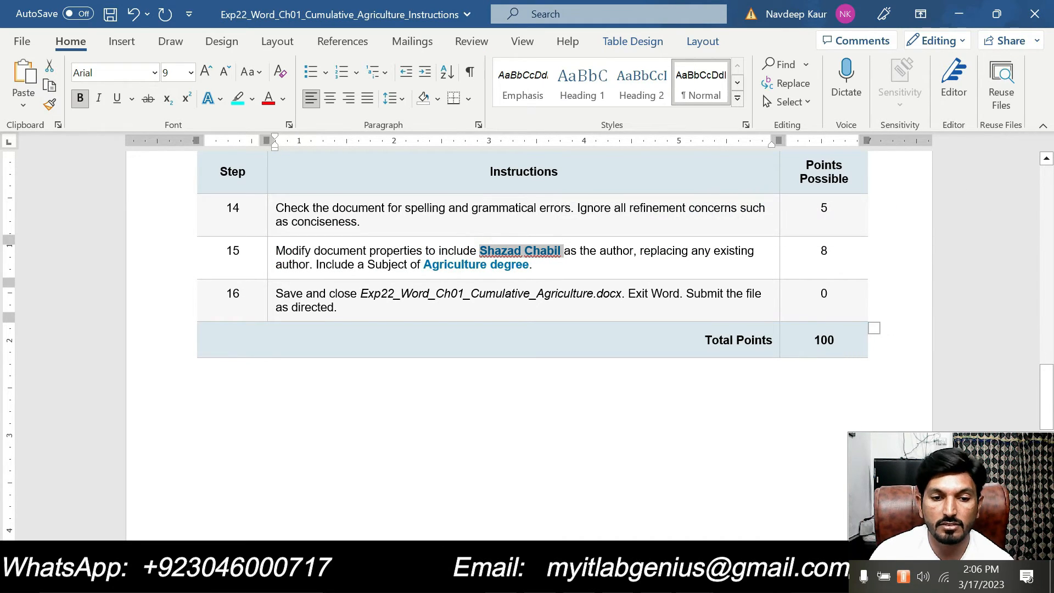
pyautogui.hotkey('alt', 'Tab')
pyautogui.click(694, 577)
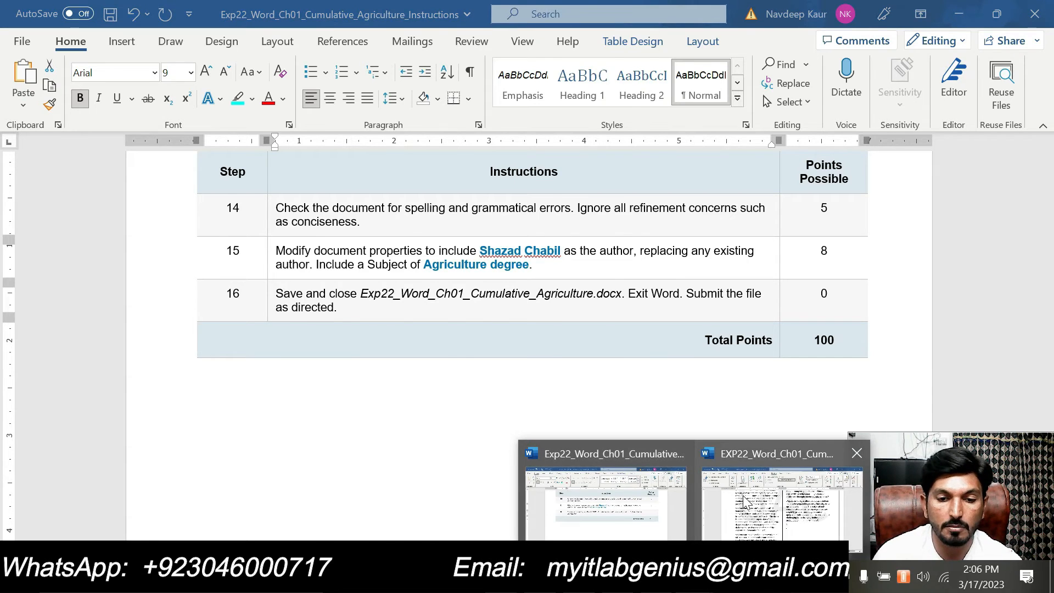
pyautogui.click(742, 494)
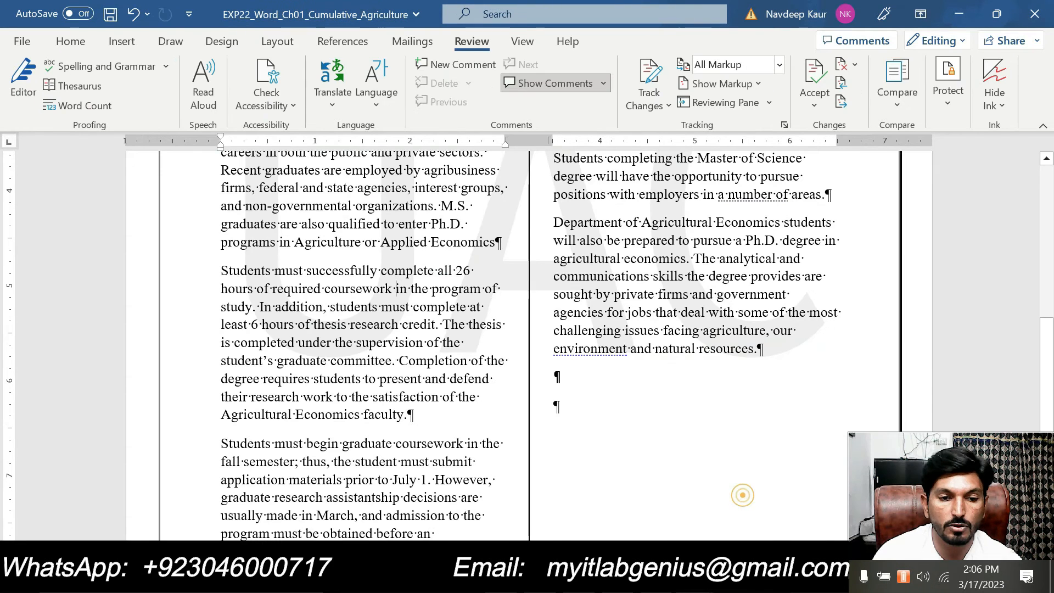
# - Remove the existing author from the report's document properties and enter the author's name given in step 15
pyautogui.click(21, 41)
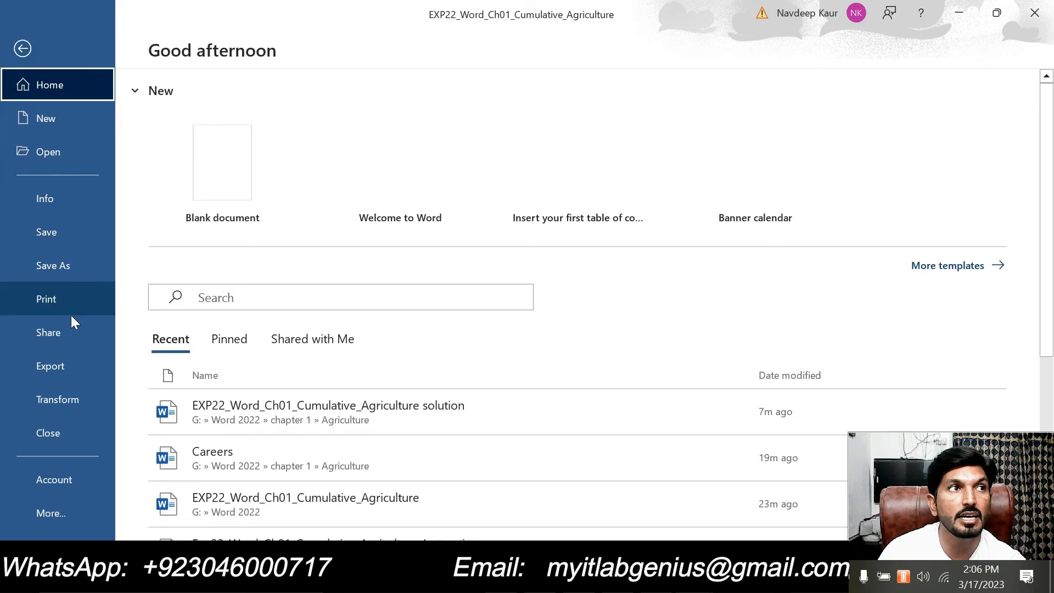
pyautogui.click(49, 189)
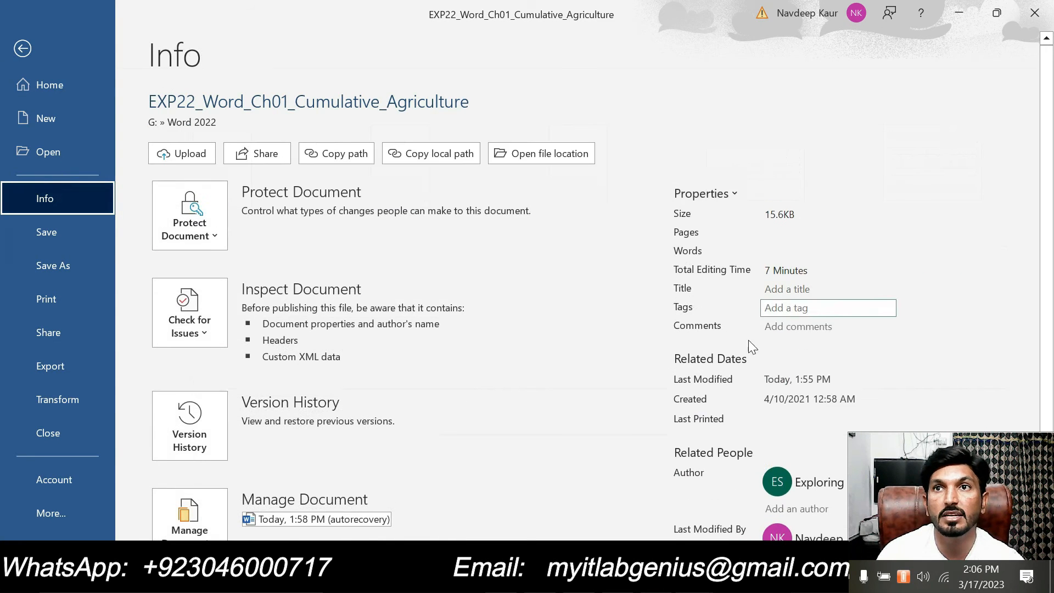
pyautogui.scroll(-3, 736, 361)
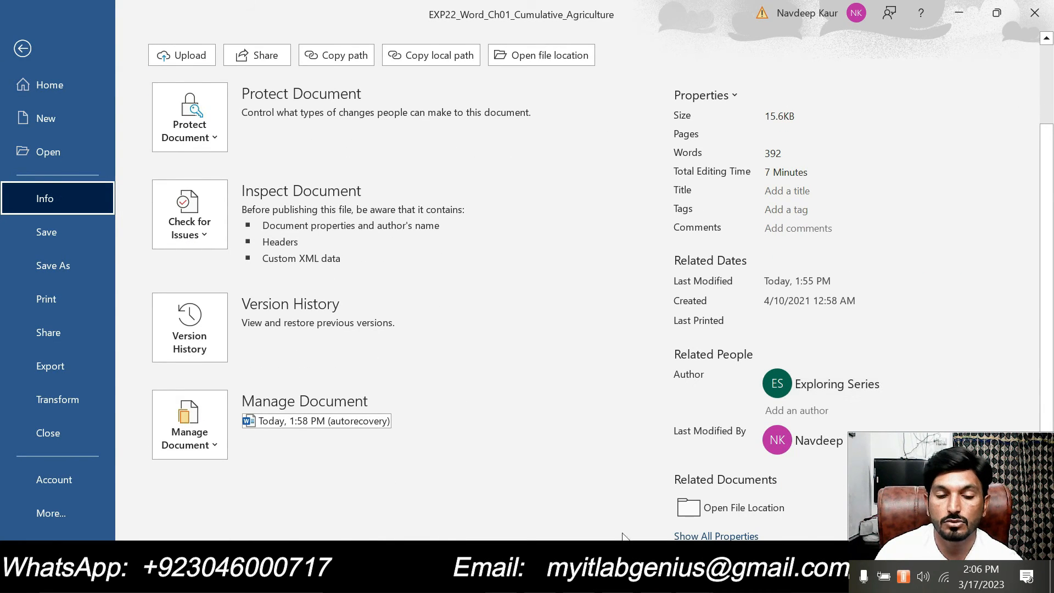
pyautogui.click(694, 576)
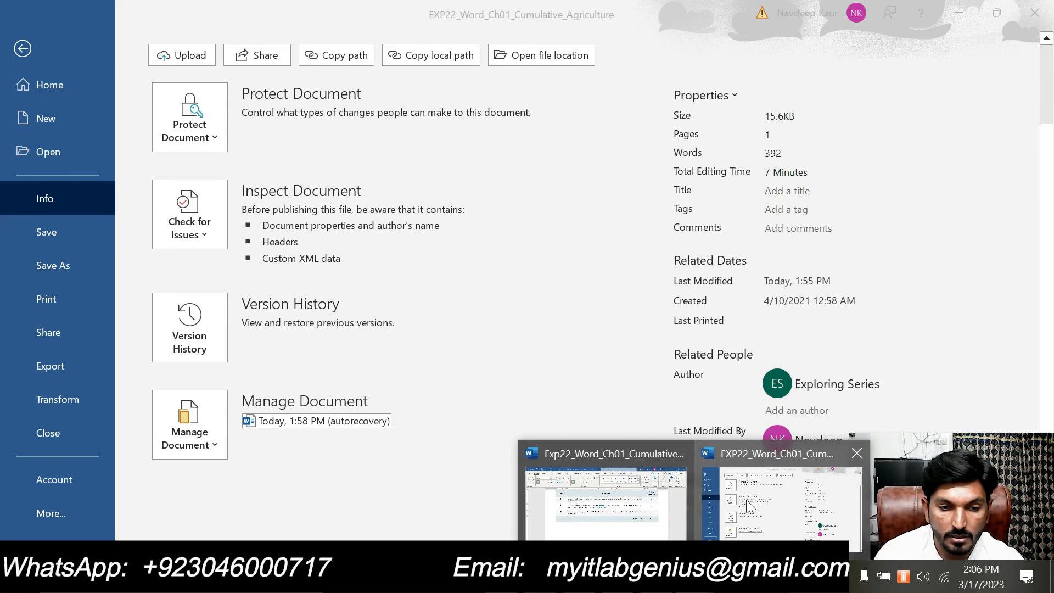
pyautogui.moveTo(594, 507)
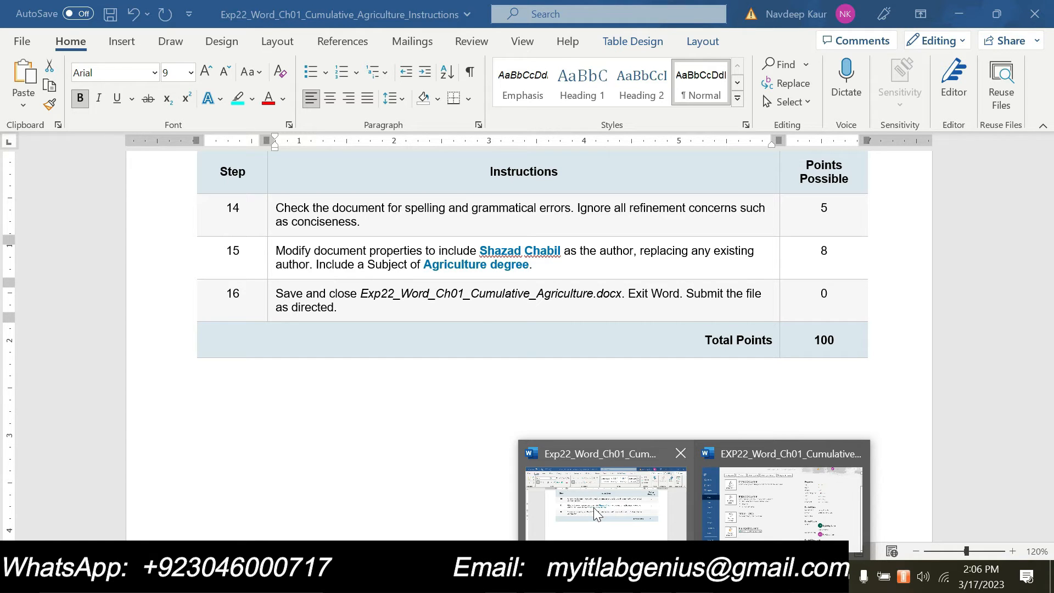
pyautogui.click(724, 499)
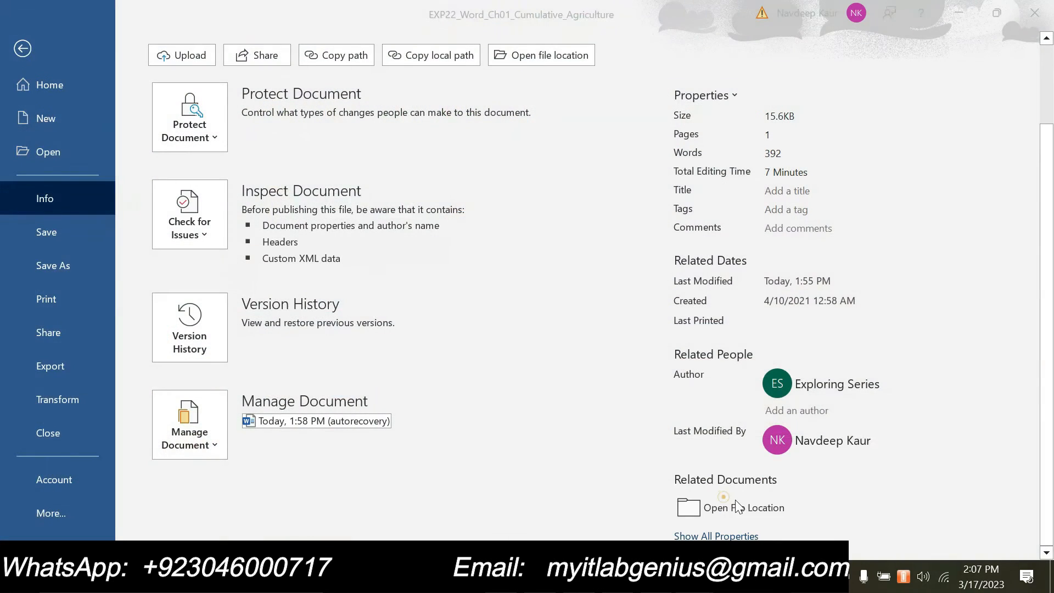
pyautogui.rightClick(809, 374)
pyautogui.click(842, 413)
pyautogui.click(791, 410)
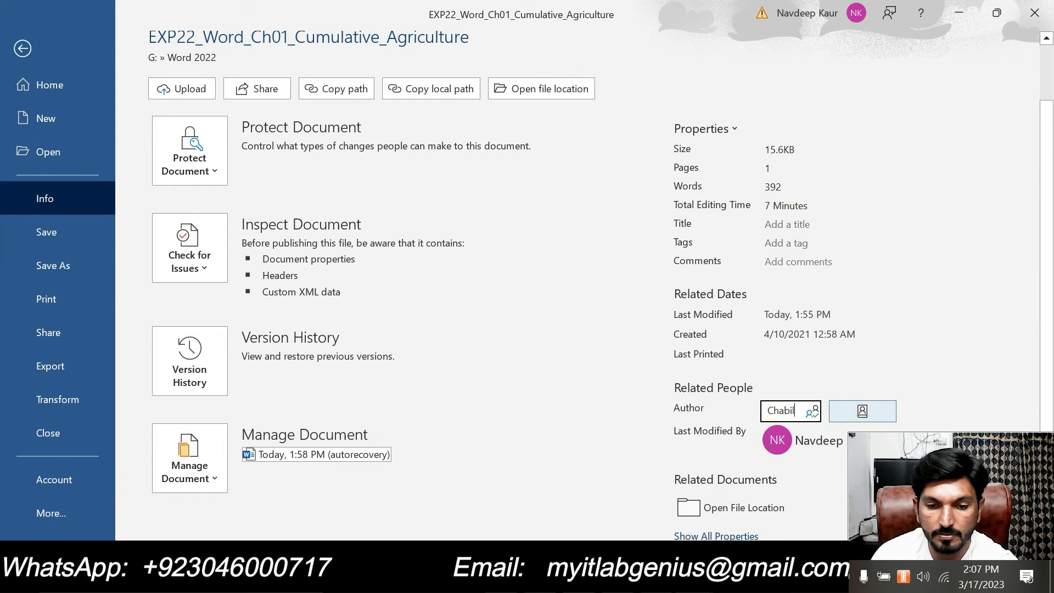
pyautogui.press('Return')
pyautogui.scroll(-1, 571, 375)
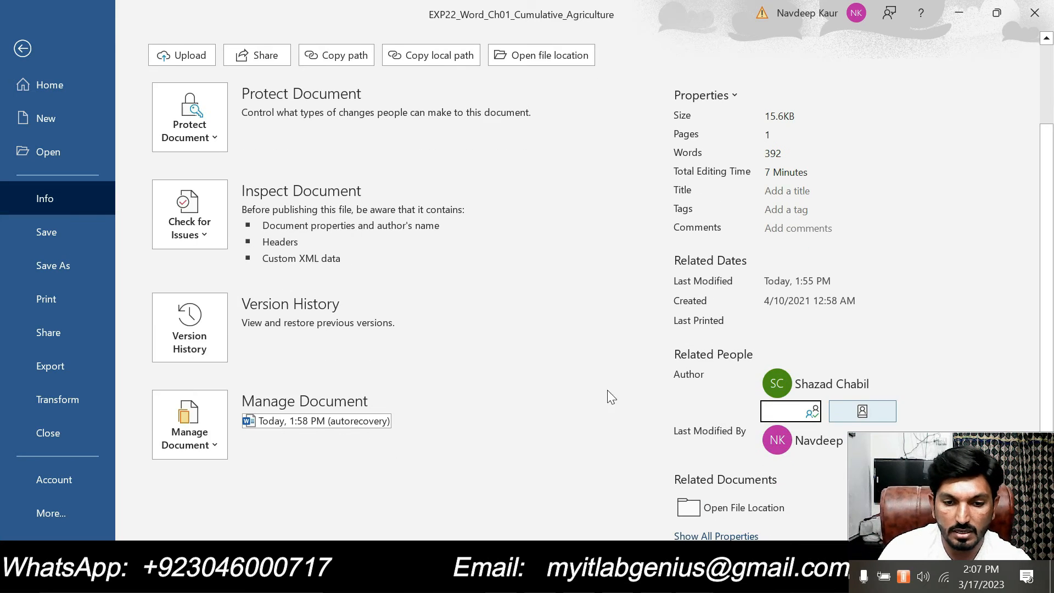
# - Copy the subject text "Agriculture degree" from step 15 of the instructions document and return to the Cumulative_Agriculture report
pyautogui.click(694, 576)
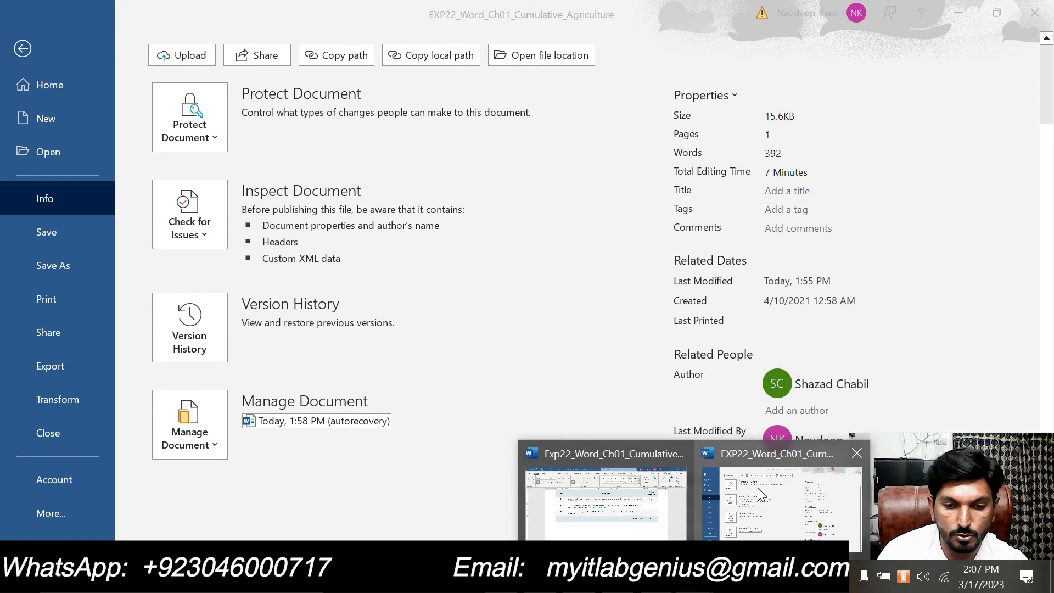
pyautogui.click(596, 505)
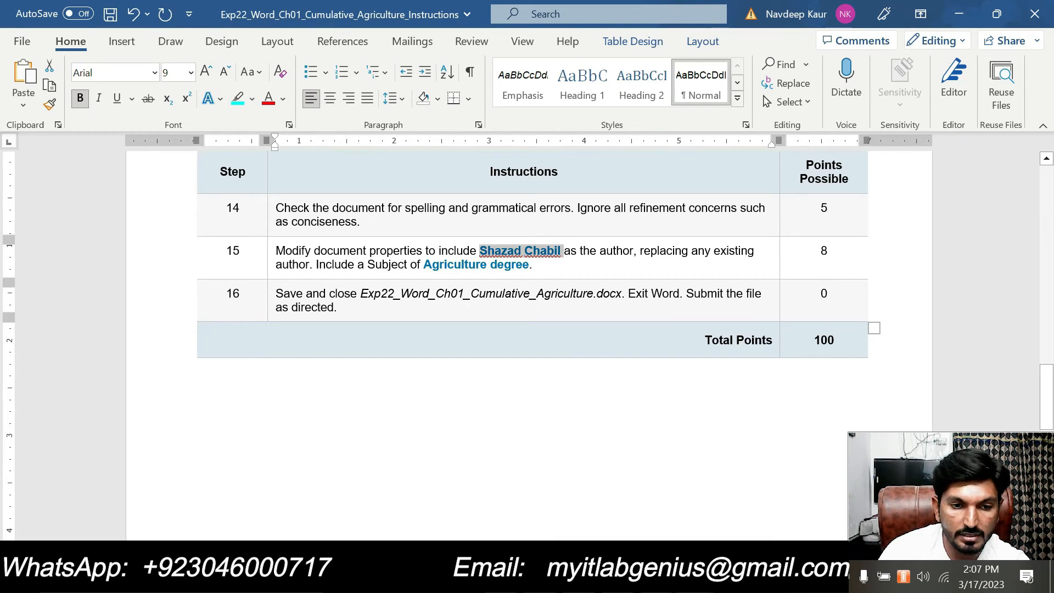
pyautogui.doubleClick(426, 265)
pyautogui.click(497, 266)
pyautogui.moveTo(423, 265); pyautogui.dragTo(528, 265)
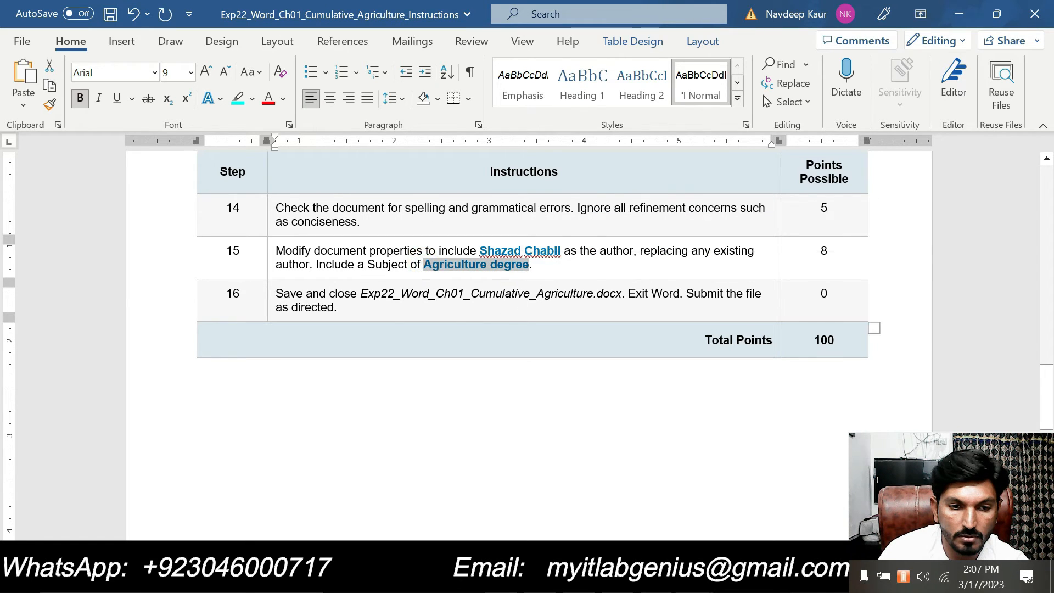
pyautogui.moveTo(695, 582)
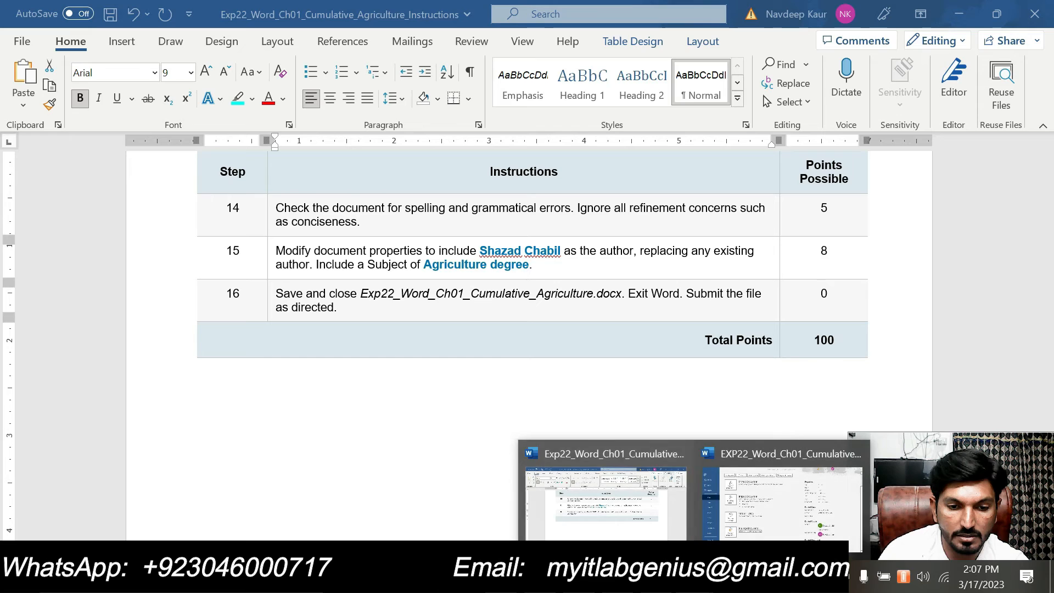
pyautogui.click(692, 499)
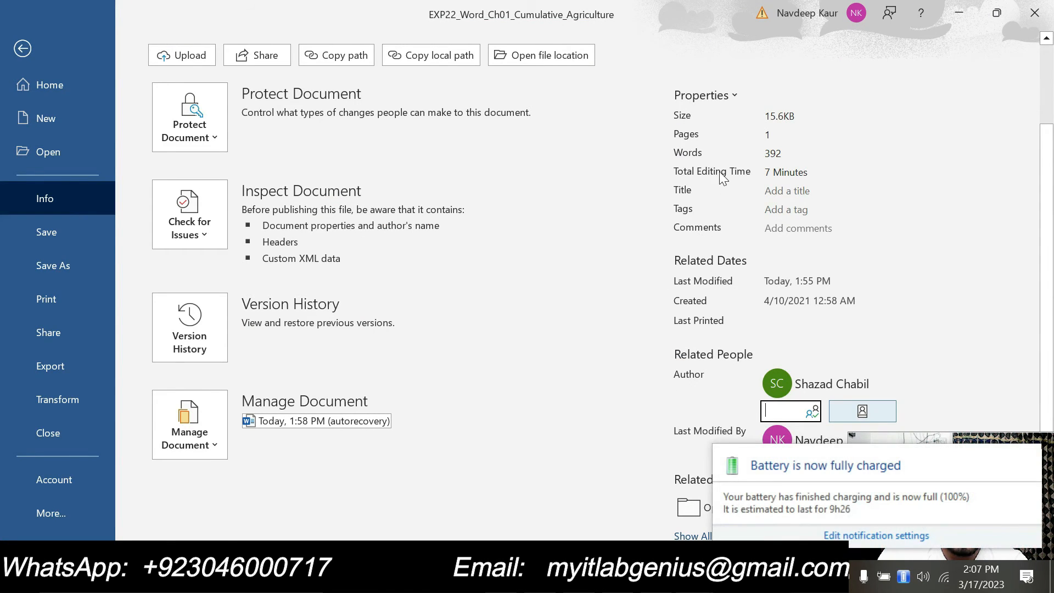
# - Set the Subject to "Agriculture degree" in the report's advanced document properties and save the report
pyautogui.scroll(3, 729, 173)
pyautogui.click(720, 198)
pyautogui.click(724, 218)
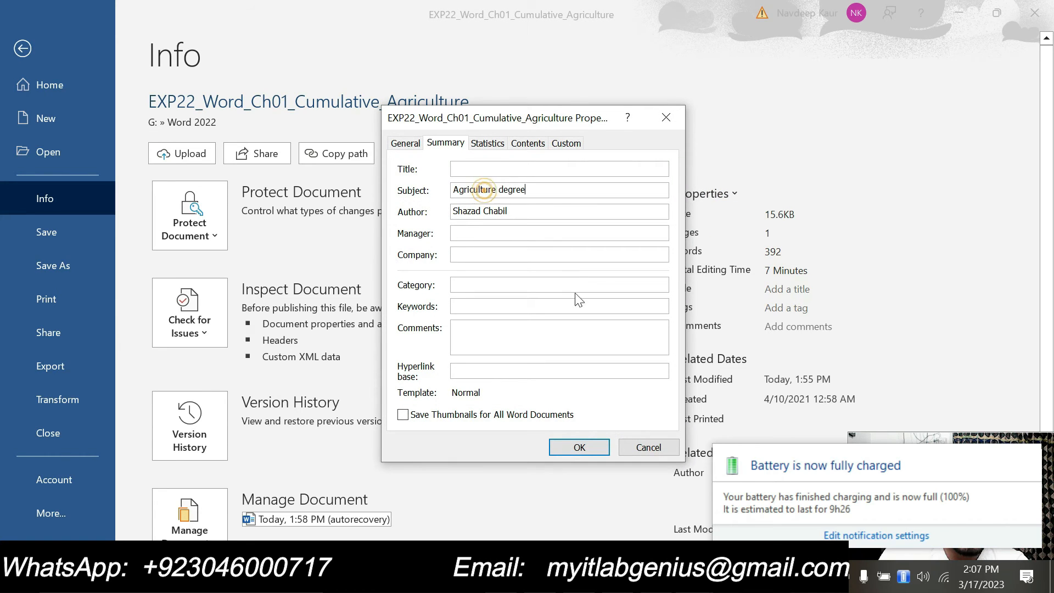
pyautogui.click(579, 447)
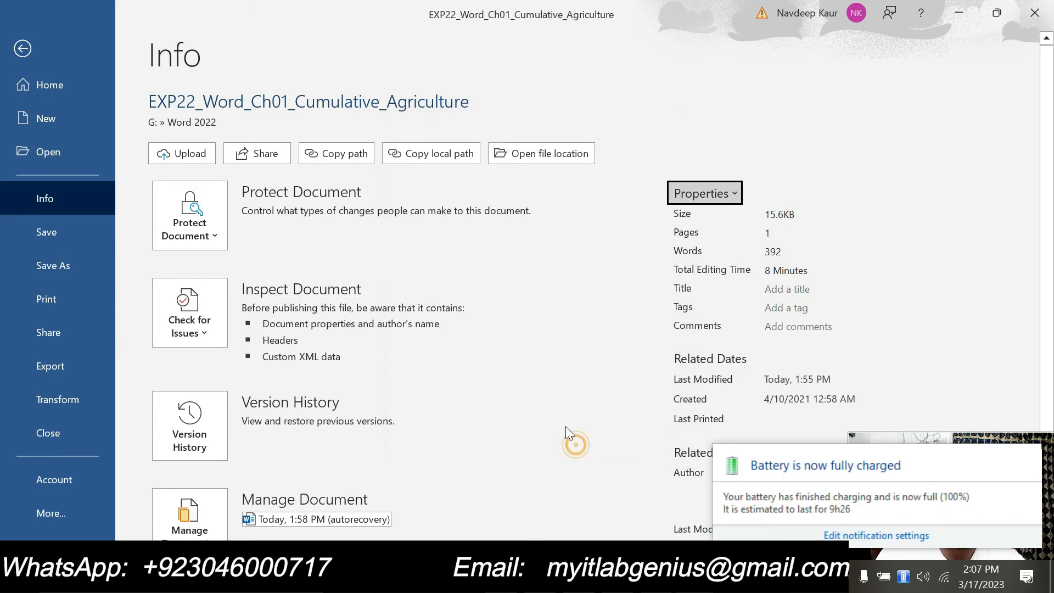
pyautogui.click(50, 231)
# - Review the whole Cumulative_Agriculture report and look back through the instructions document up to its project description
pyautogui.scroll(5, 50, 235)
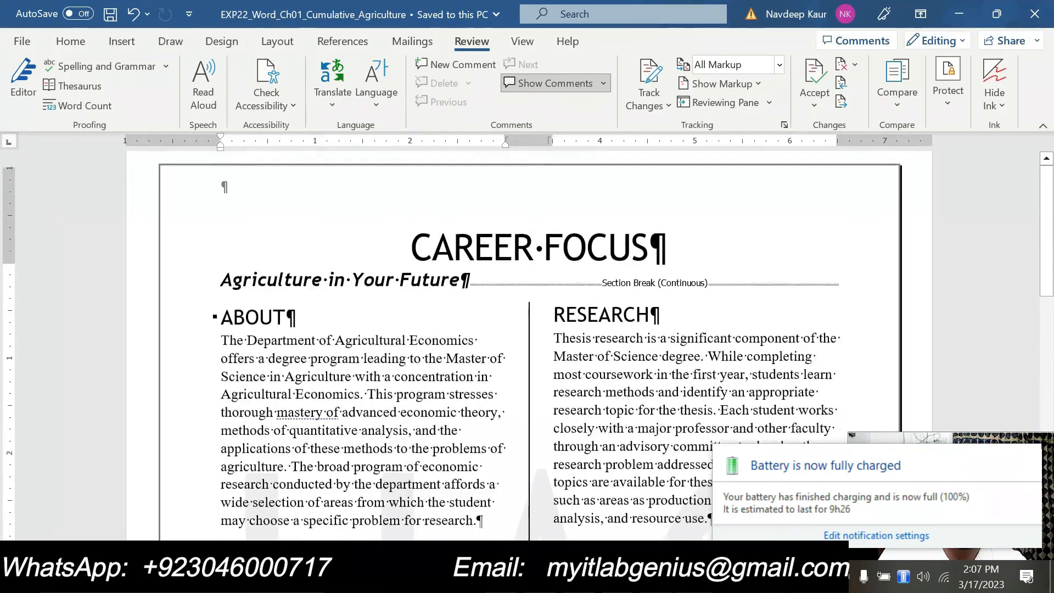
pyautogui.scroll(-8, 49, 234)
pyautogui.scroll(-3, 529, 346)
pyautogui.scroll(10, 530, 346)
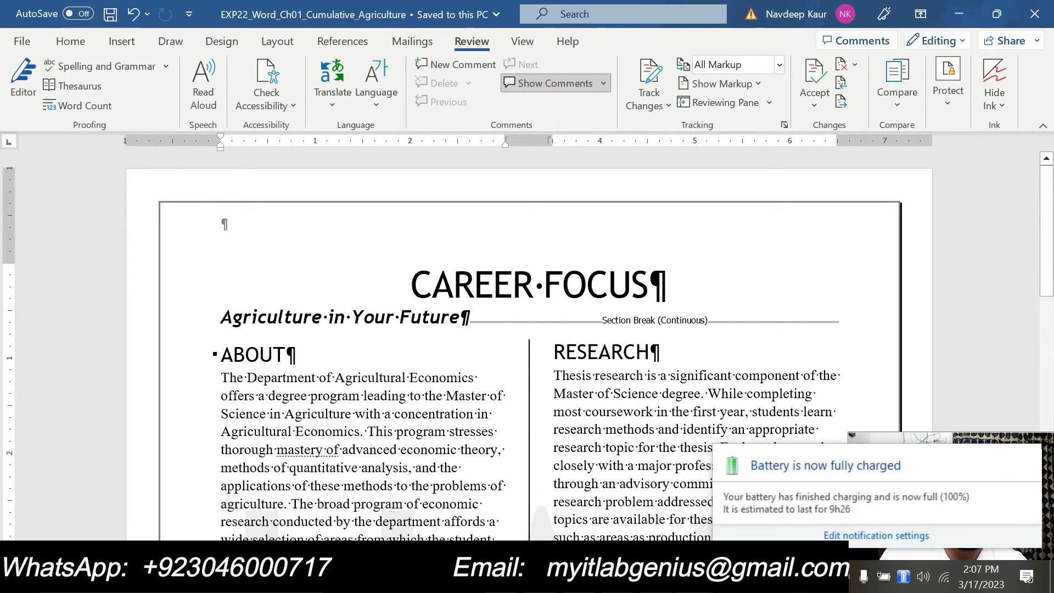
pyautogui.click(624, 515)
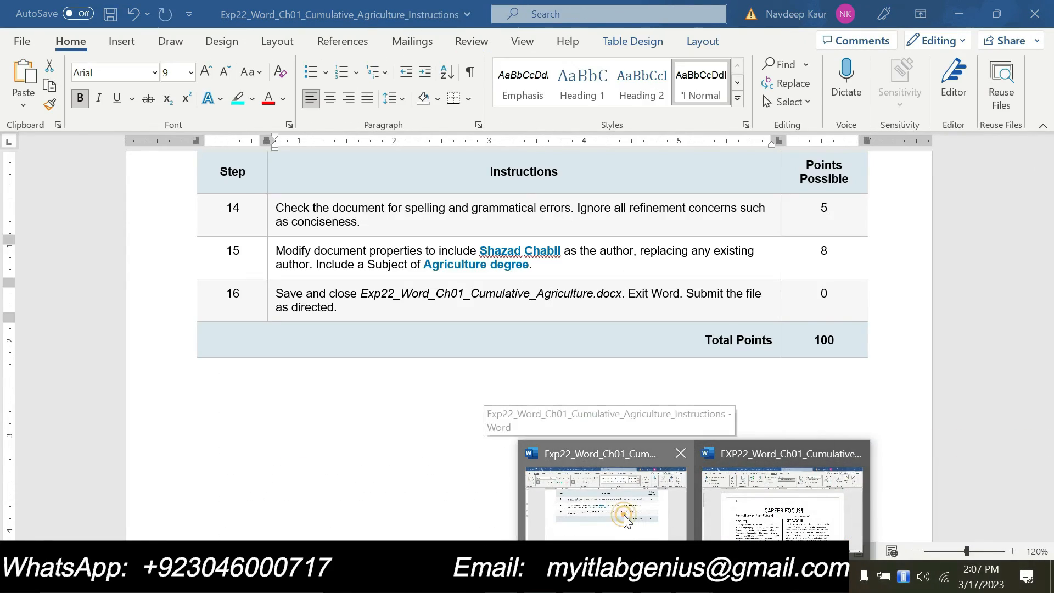
pyautogui.scroll(10, 529, 346)
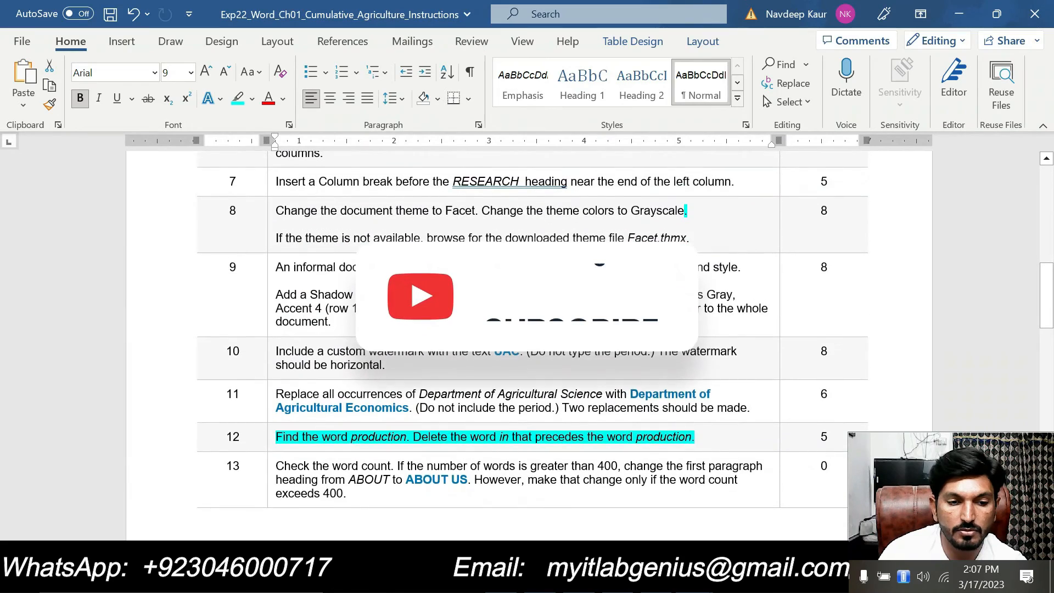
pyautogui.scroll(10, 529, 346)
pyautogui.scroll(1, 530, 346)
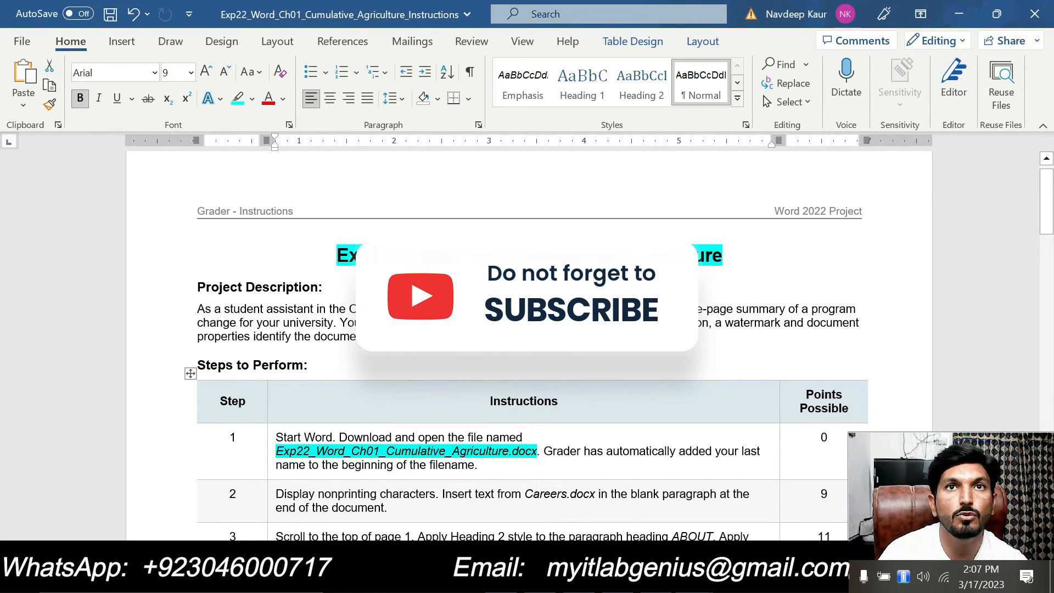
pyautogui.click(516, 326)
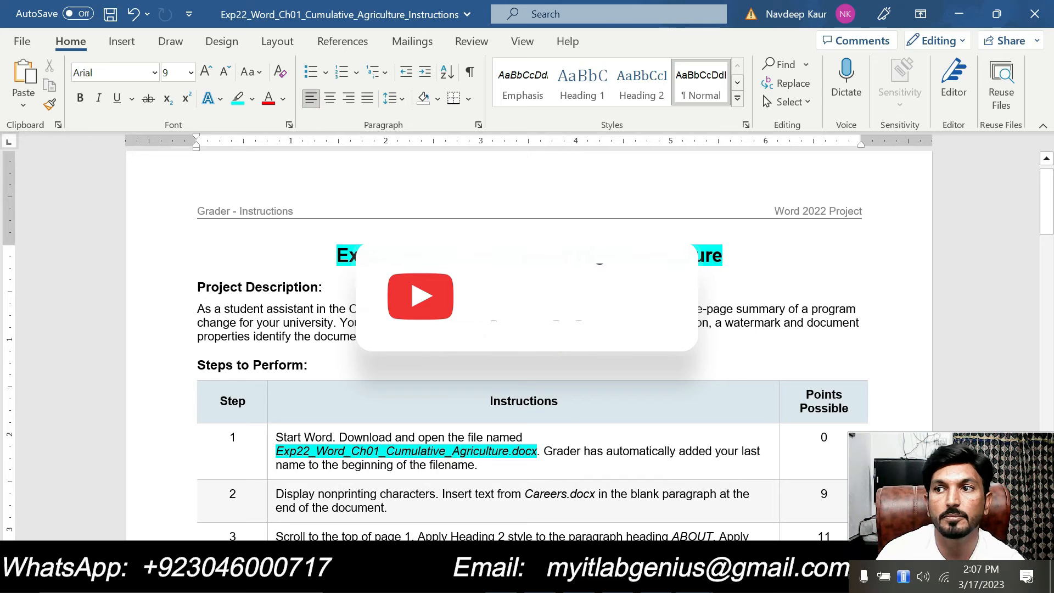